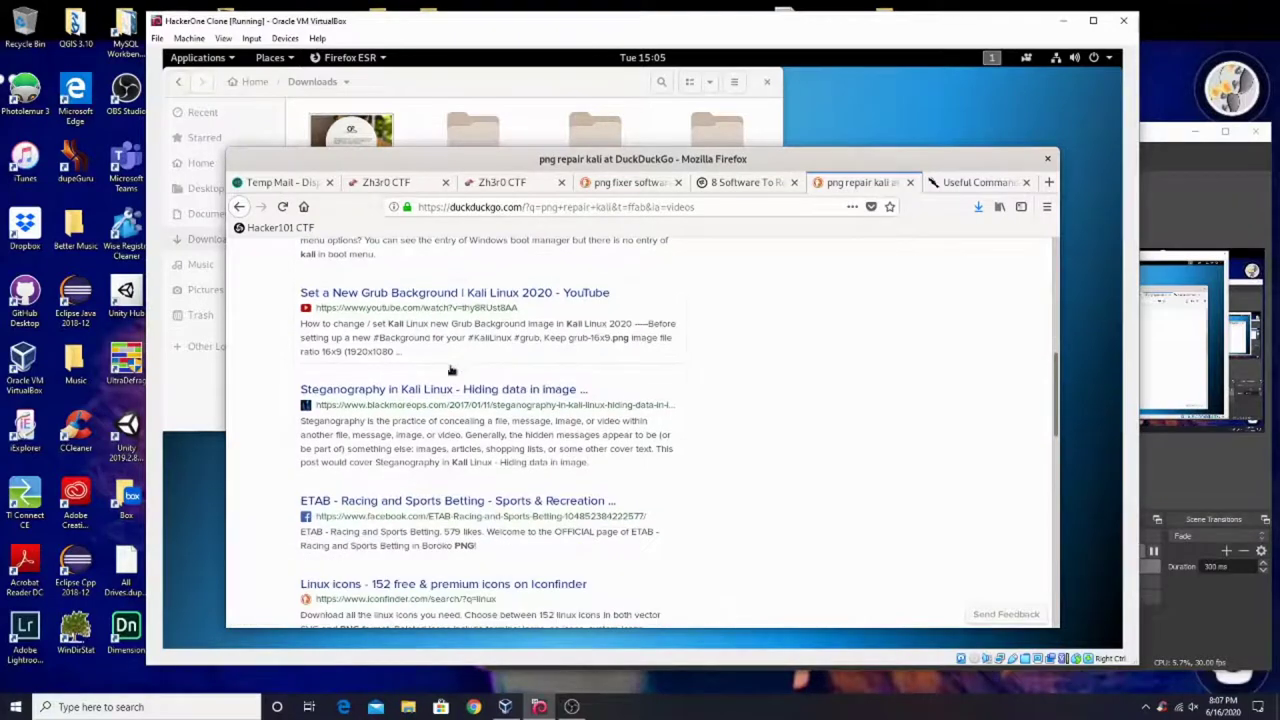
Open the blackMORE Ops and Cyberwarzone results on steganography in Kali Linux in separate background tabs.
middle_click(449, 391)
scroll(452, 492, "down", 3)
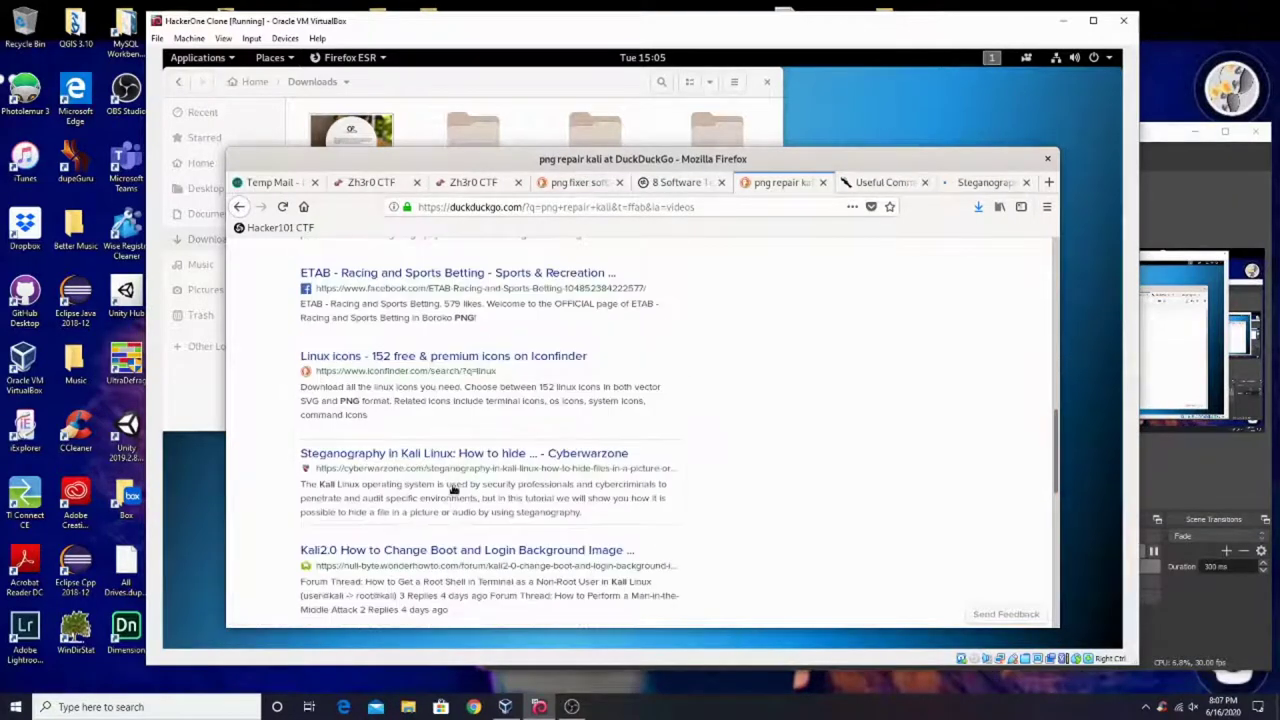
middle_click(452, 452)
scroll(452, 458, "down", 1)
scroll(452, 458, "down", 1)
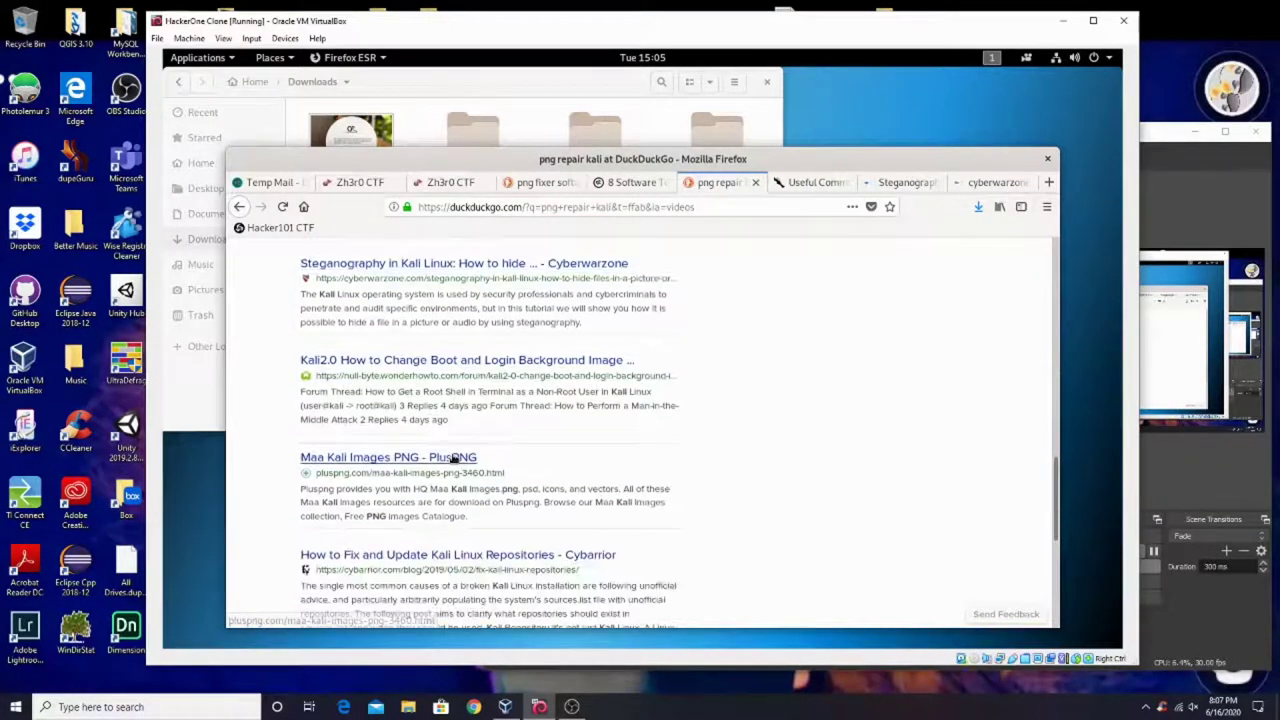
Close the duplicate Zh3r0 CTF tab and bring up the article on software for repairing corrupted JPEG photos.
left_click(270, 182)
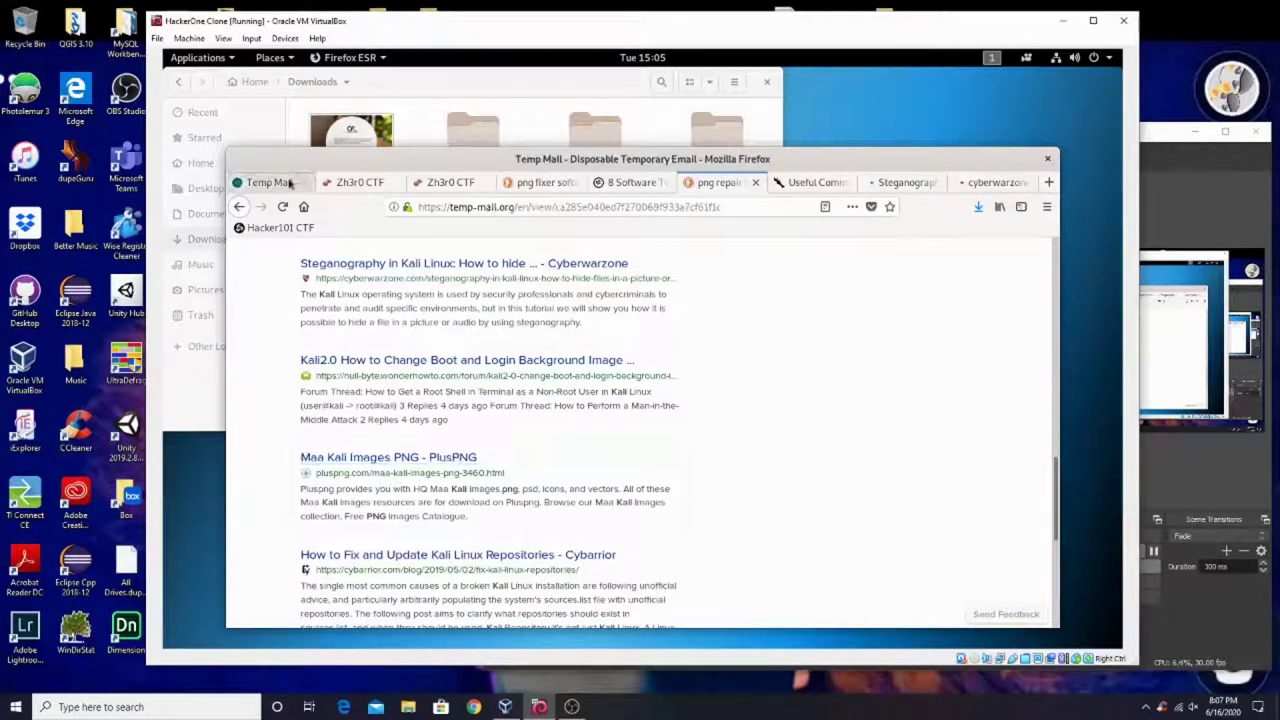
left_click(360, 182)
left_click(432, 190)
left_click(545, 182)
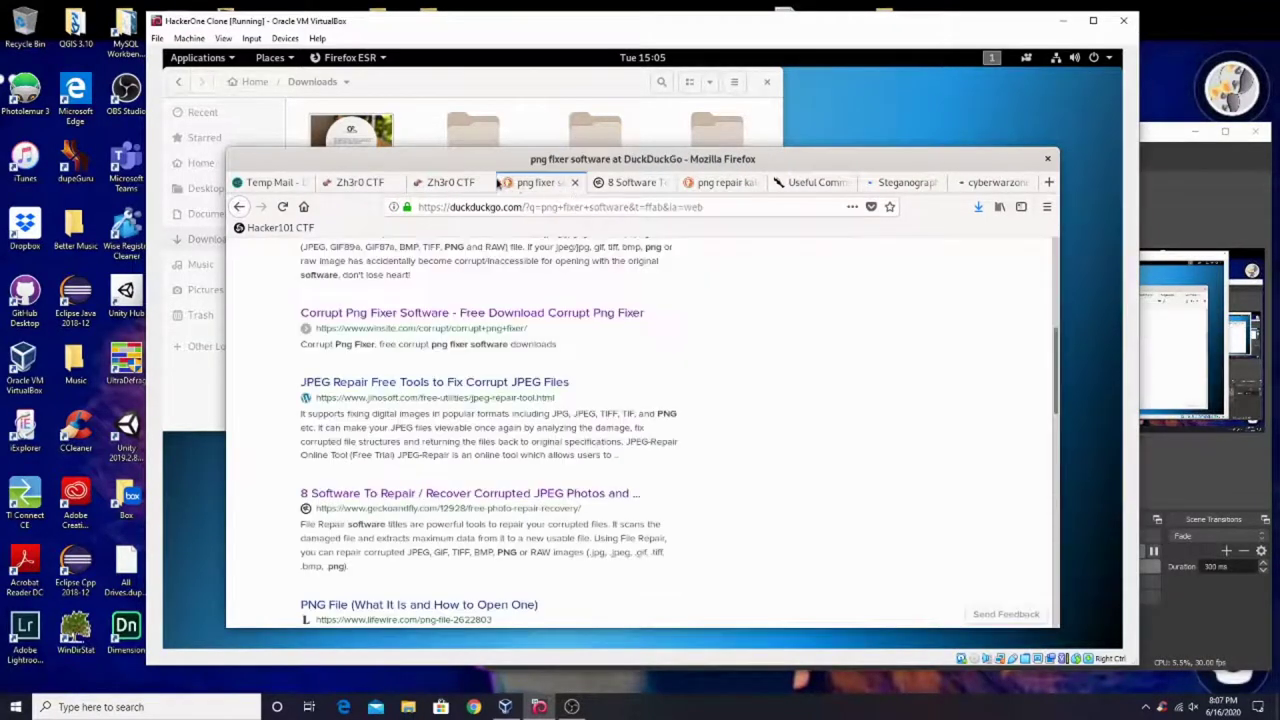
left_click(470, 184)
left_click(485, 183)
left_click(538, 183)
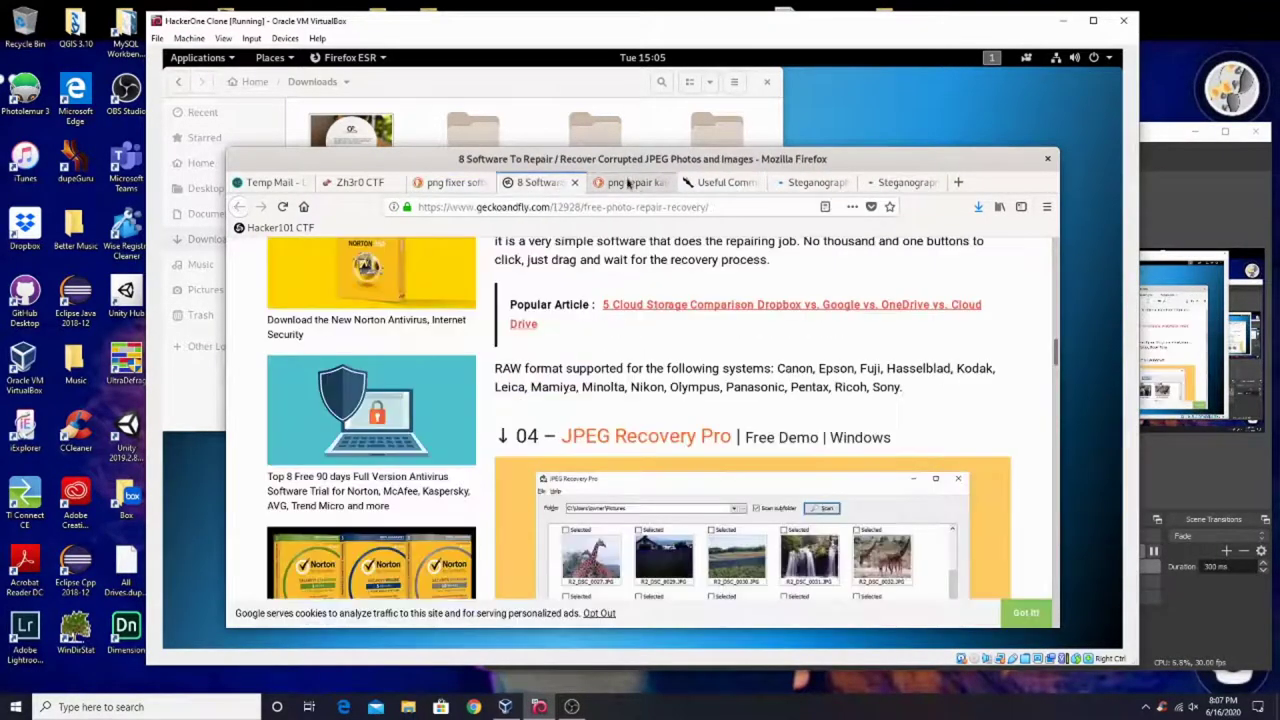
Skim the list of photo repair programs in the article and close its tab.
scroll(631, 281, "down", 3)
scroll(663, 296, "down", 5)
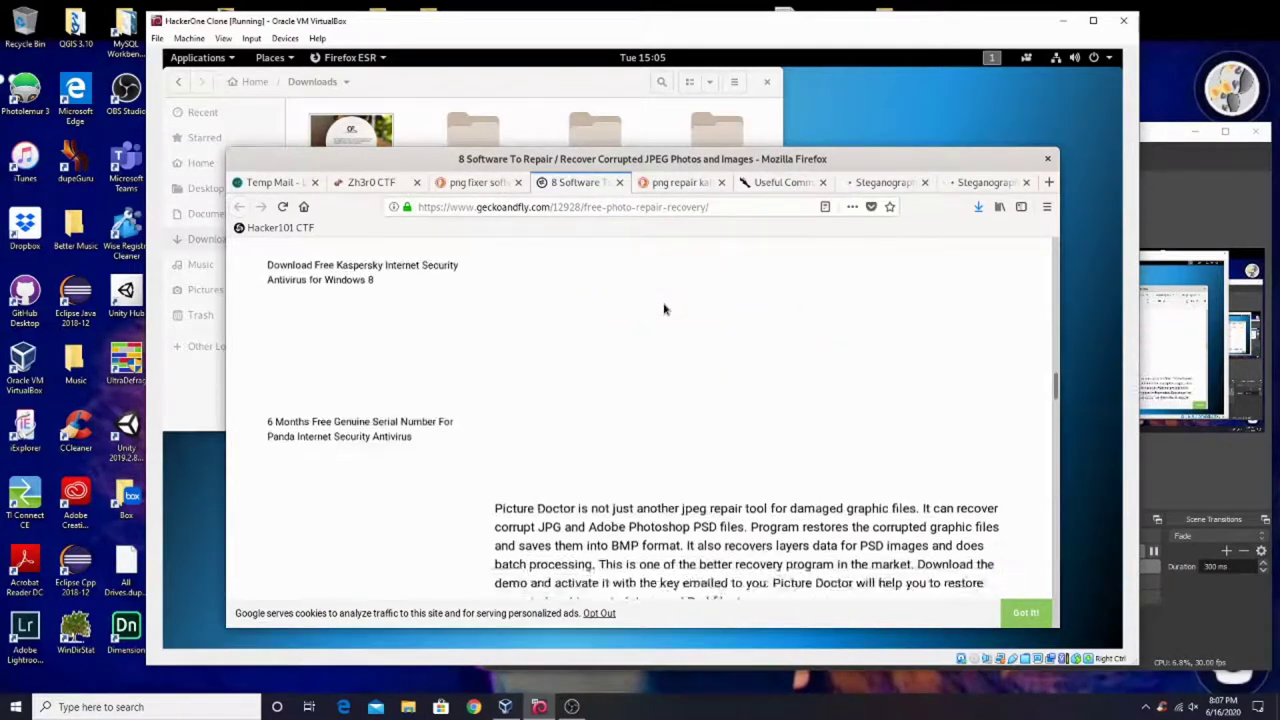
scroll(665, 310, "up", 2)
scroll(663, 306, "down", 5)
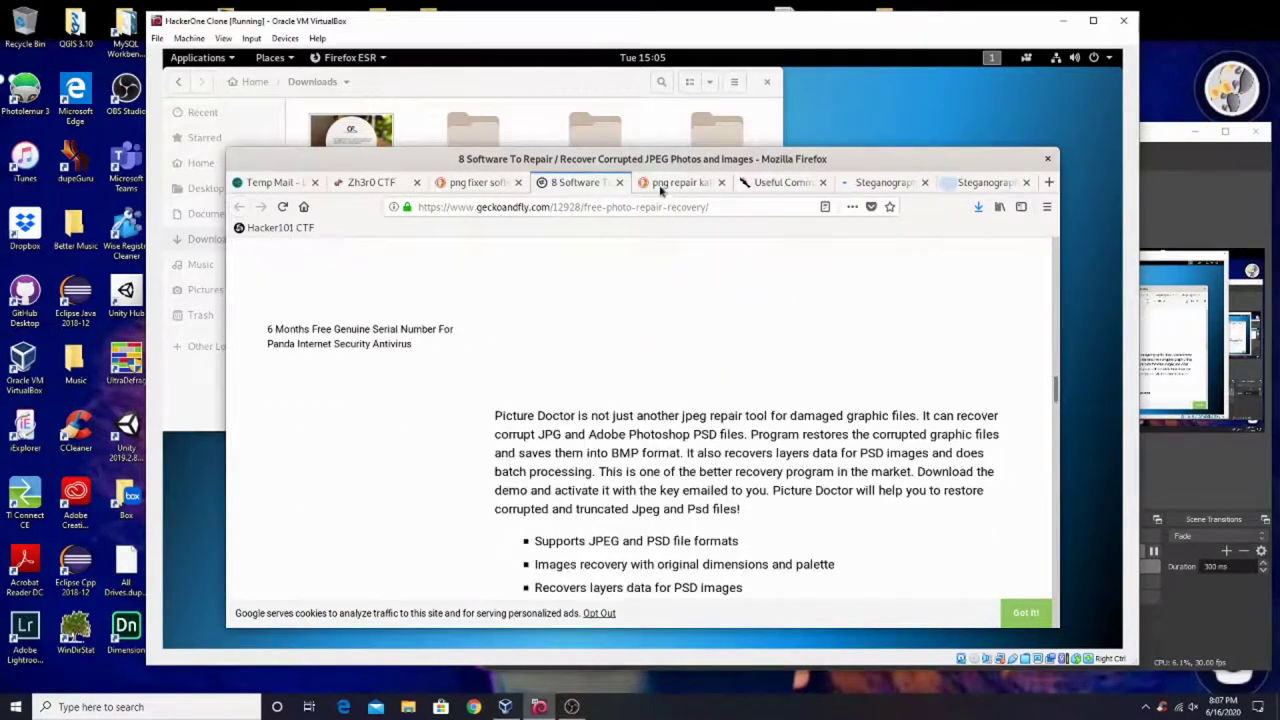
left_click(620, 182)
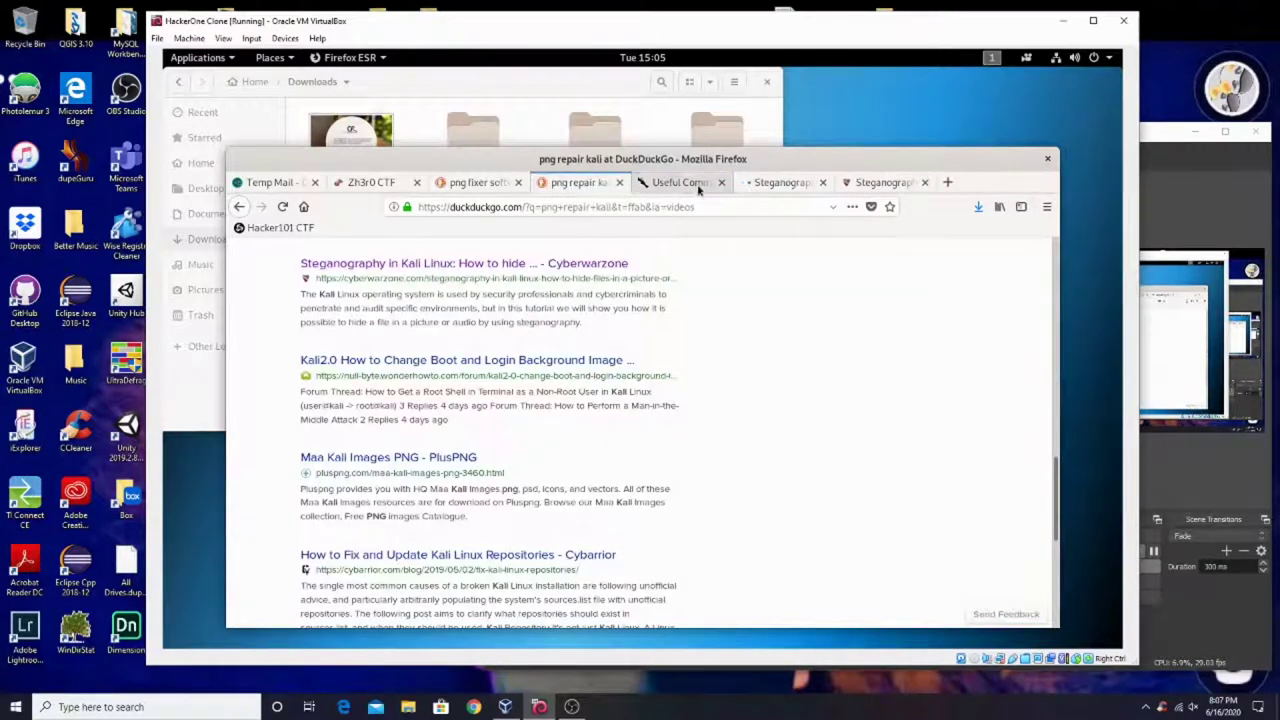
Skim the Kali Training page on useful commands.
left_click(748, 182)
scroll(637, 412, "down", 10)
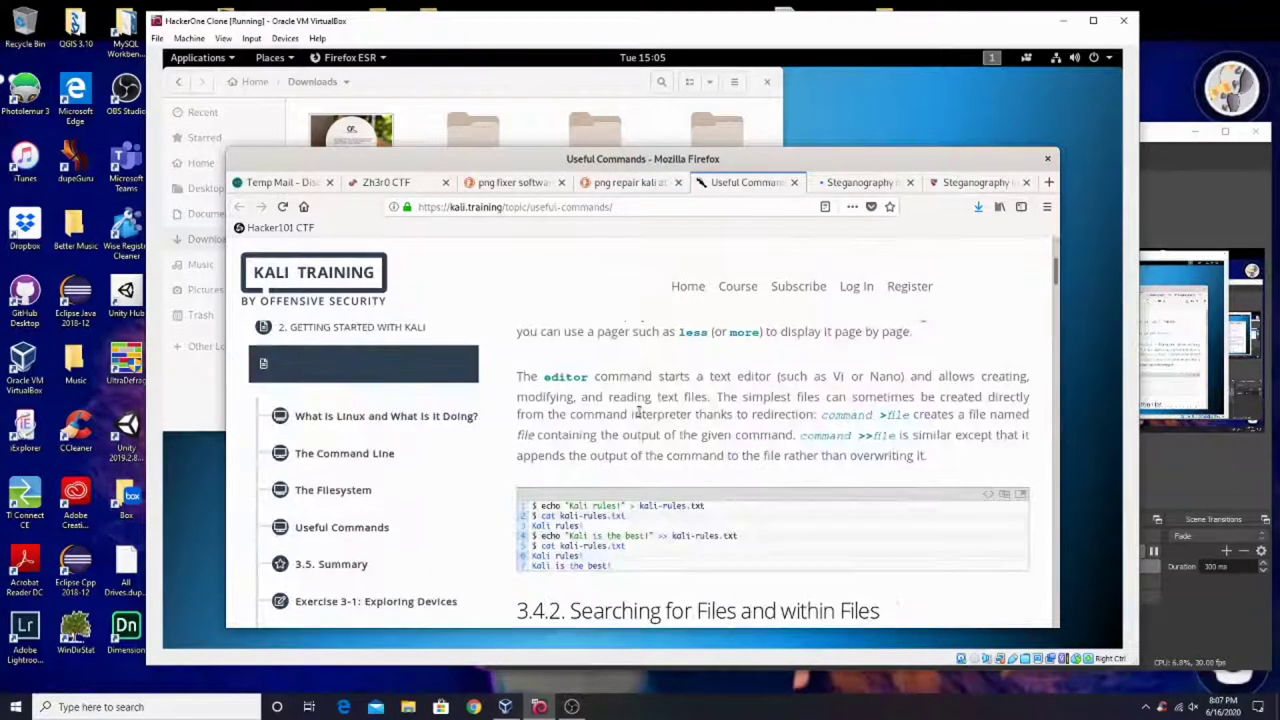
scroll(637, 412, "down", 5)
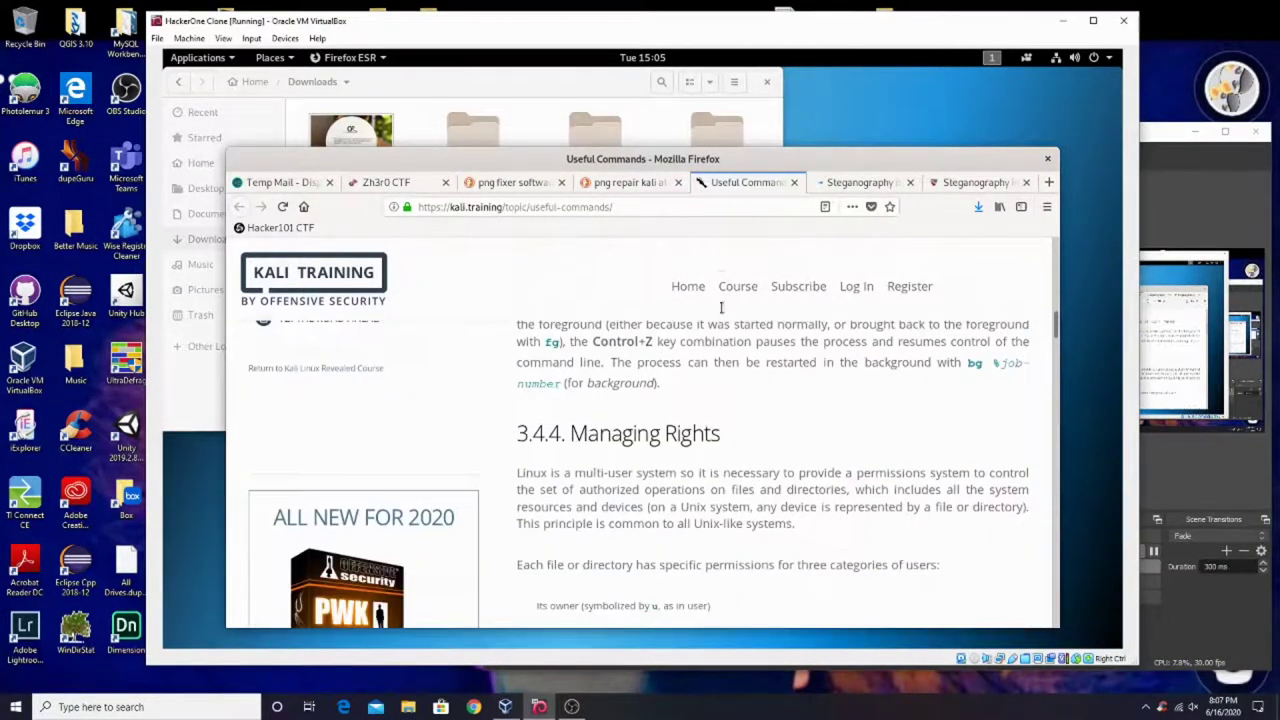
Examine the blackMORE Ops article for Steghide and Stegosuite features, supported formats, installation commands and usage.
left_click(860, 185)
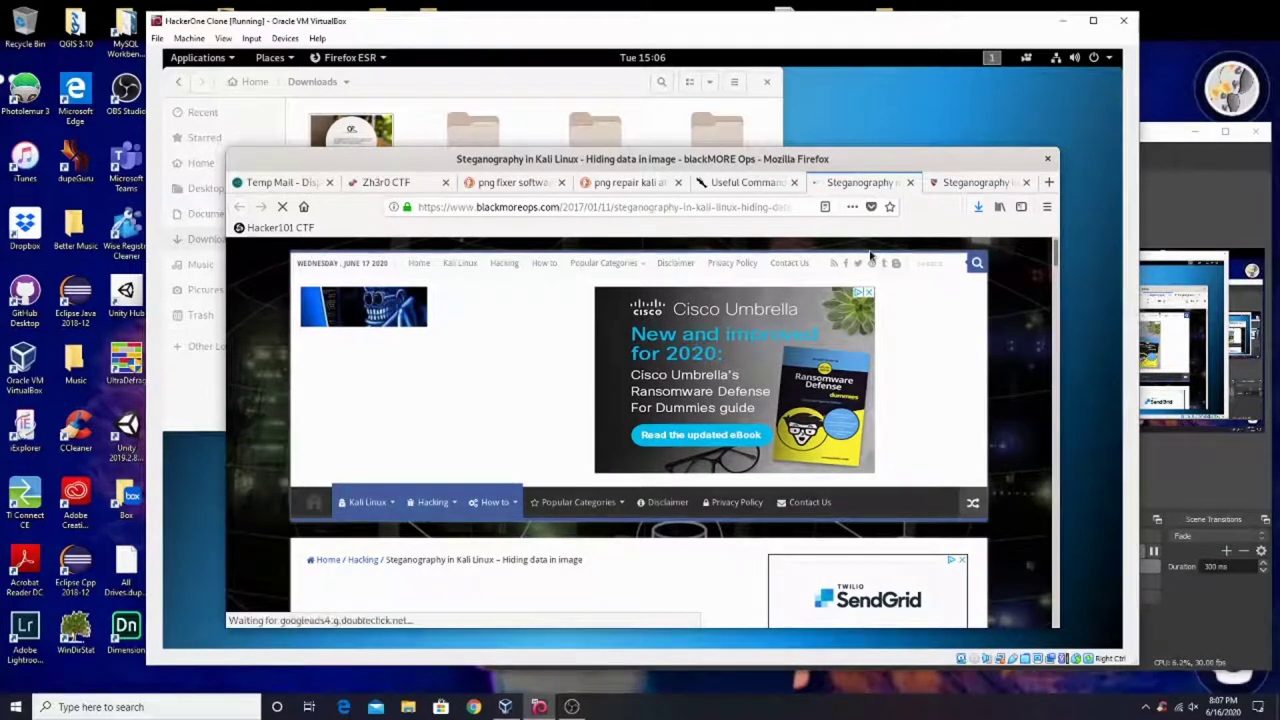
scroll(475, 322, "down", 5)
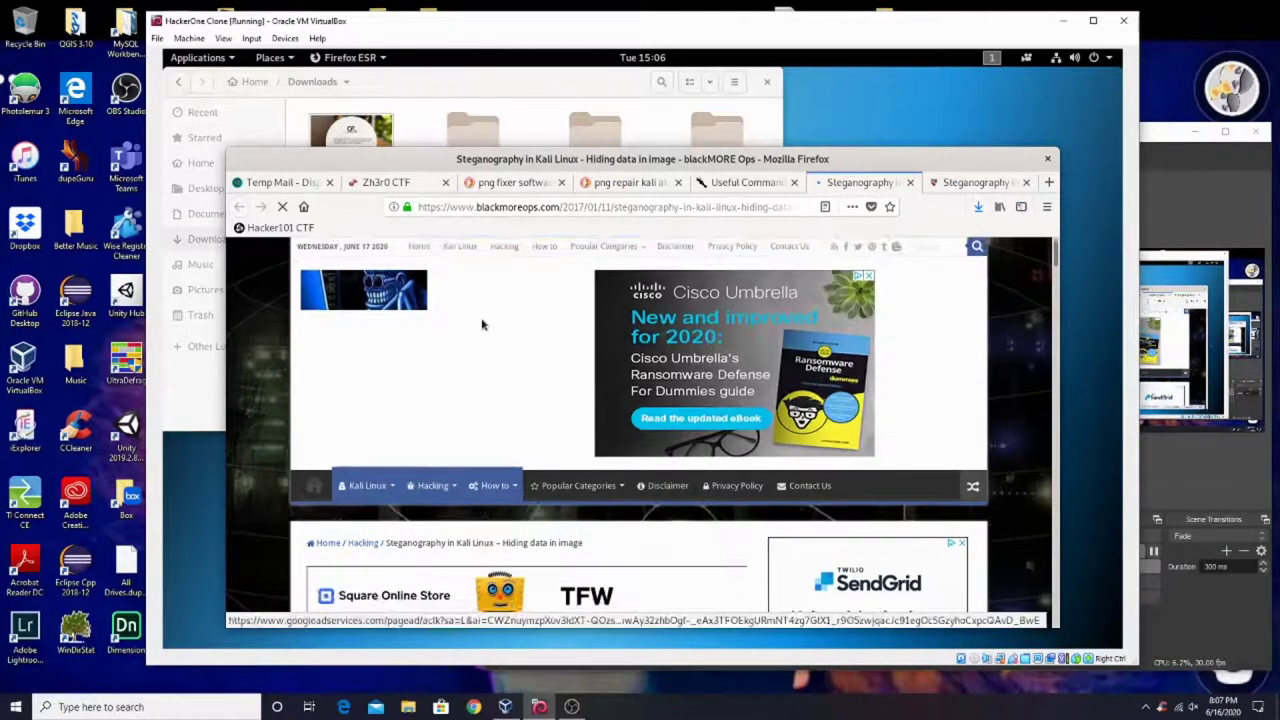
scroll(470, 325, "down", 3)
scroll(466, 328, "down", 3)
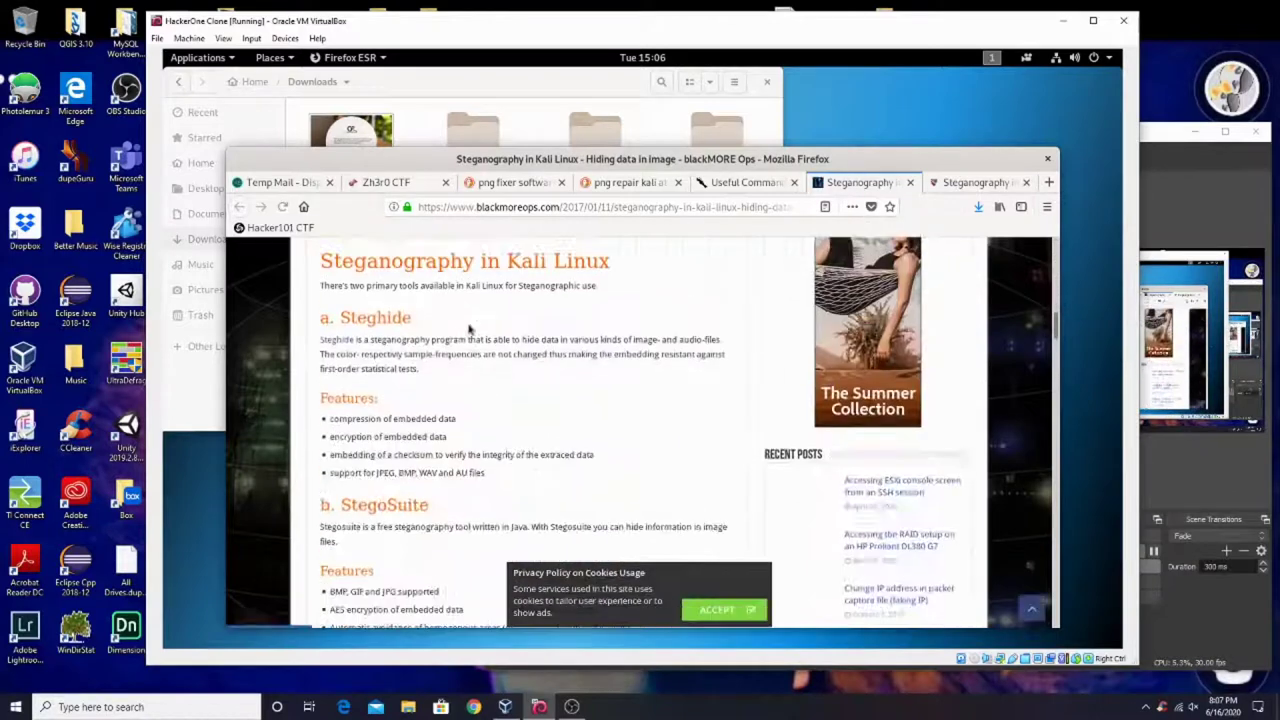
scroll(466, 328, "down", 3)
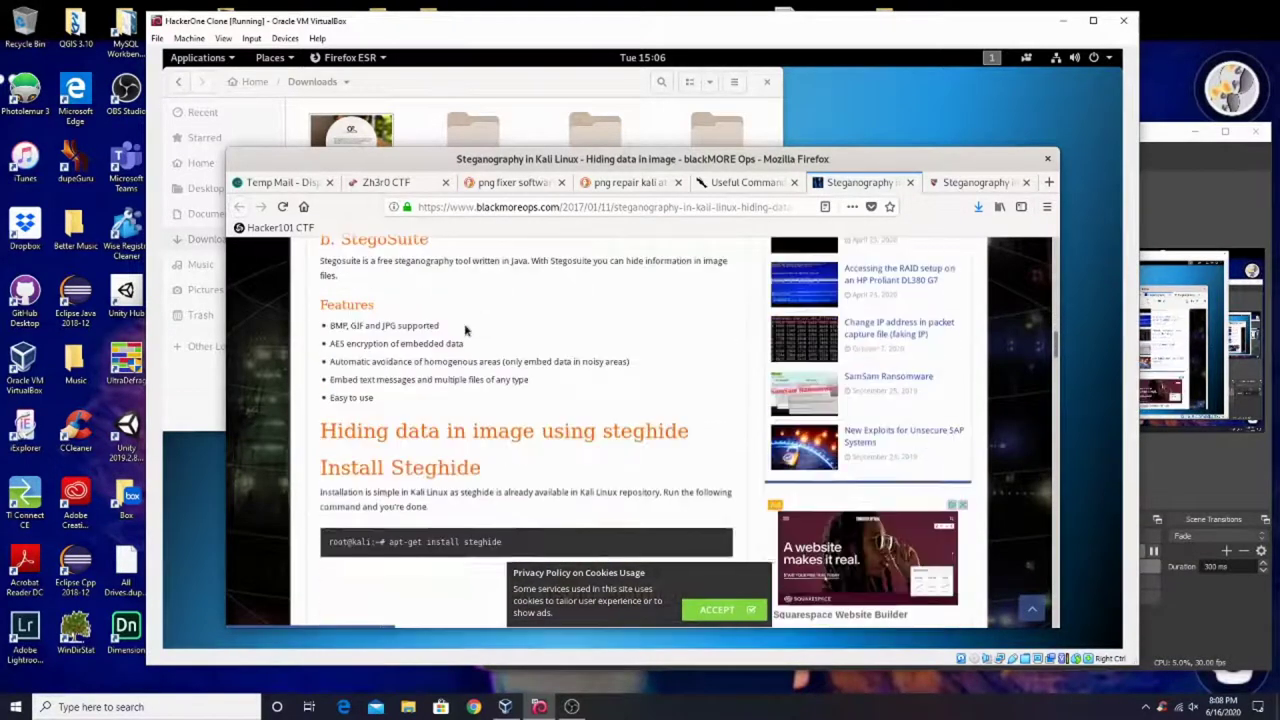
scroll(466, 325, "down", 6)
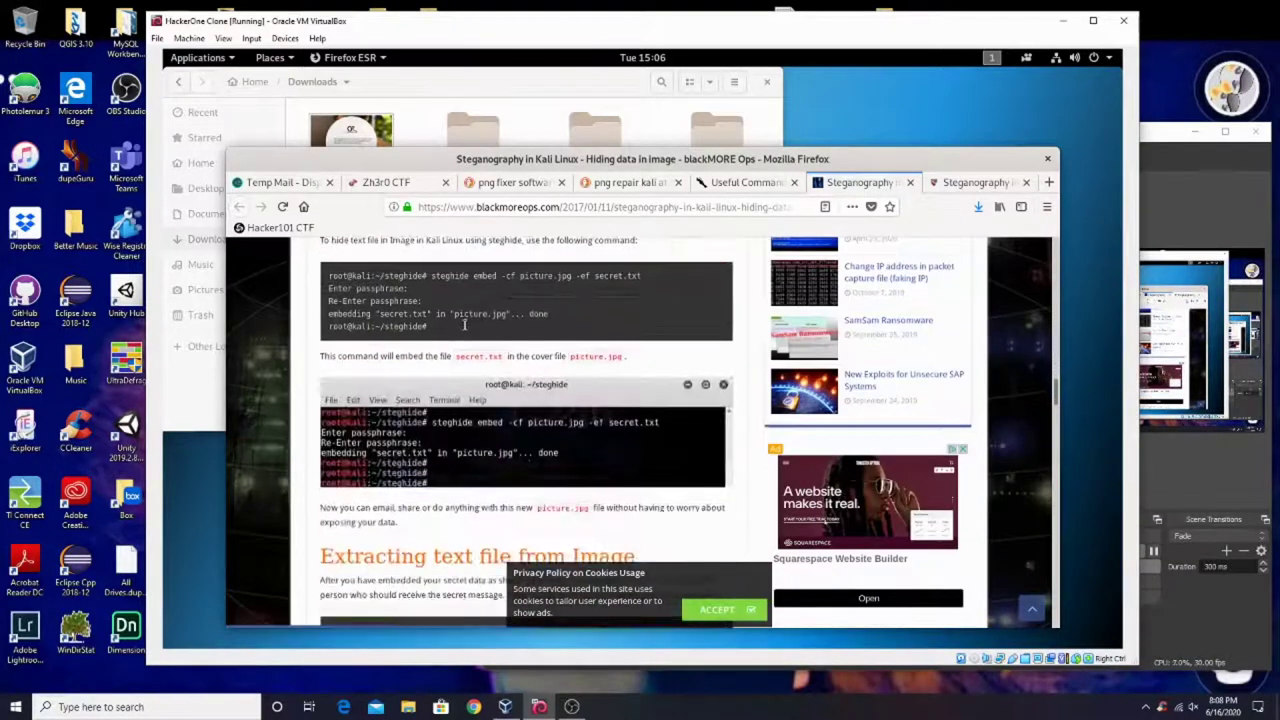
scroll(466, 330, "down", 6)
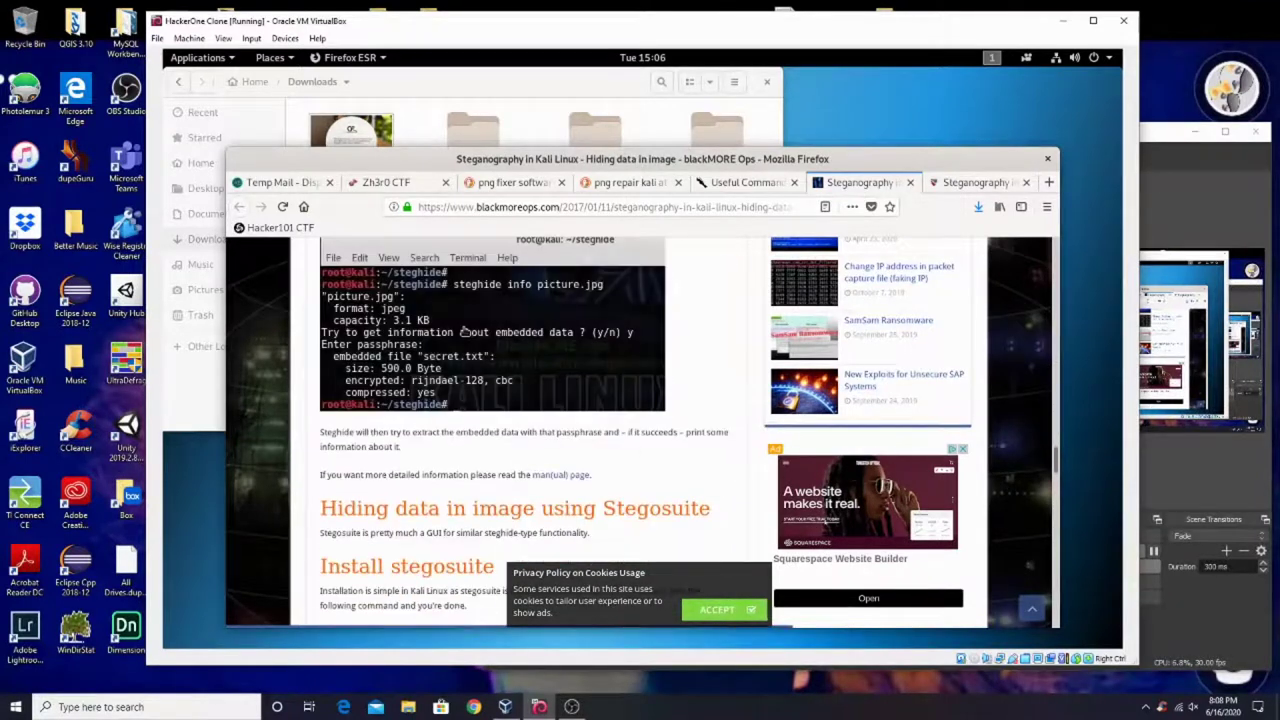
scroll(466, 332, "down", 6)
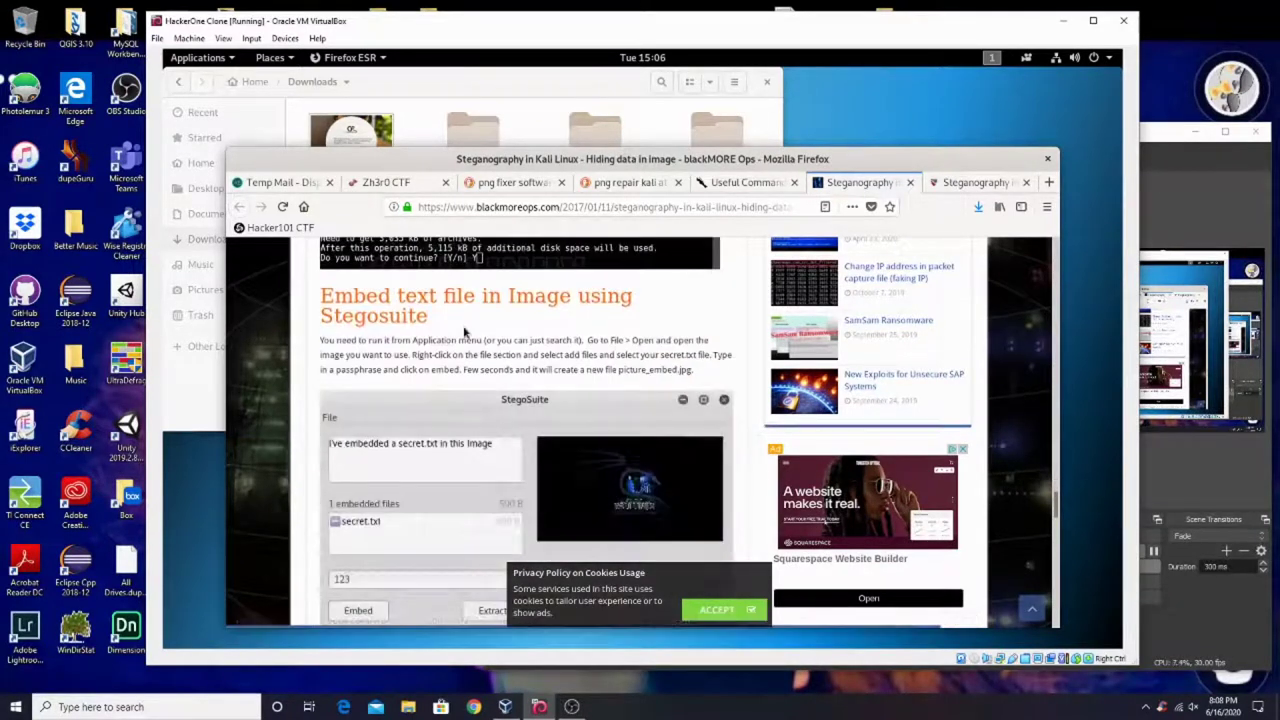
scroll(466, 332, "up", 4)
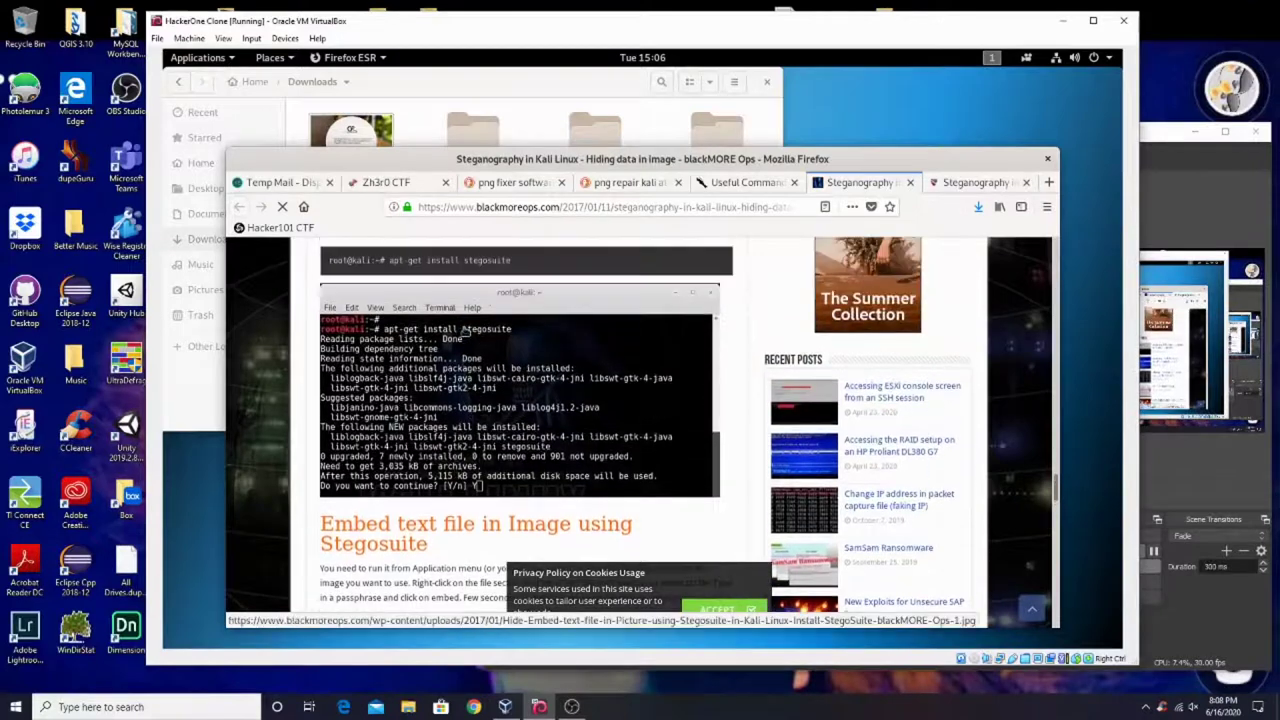
Switch to the terminal, run "apt-get install stegosuite" and accept the installation.
key("alt+Tab")
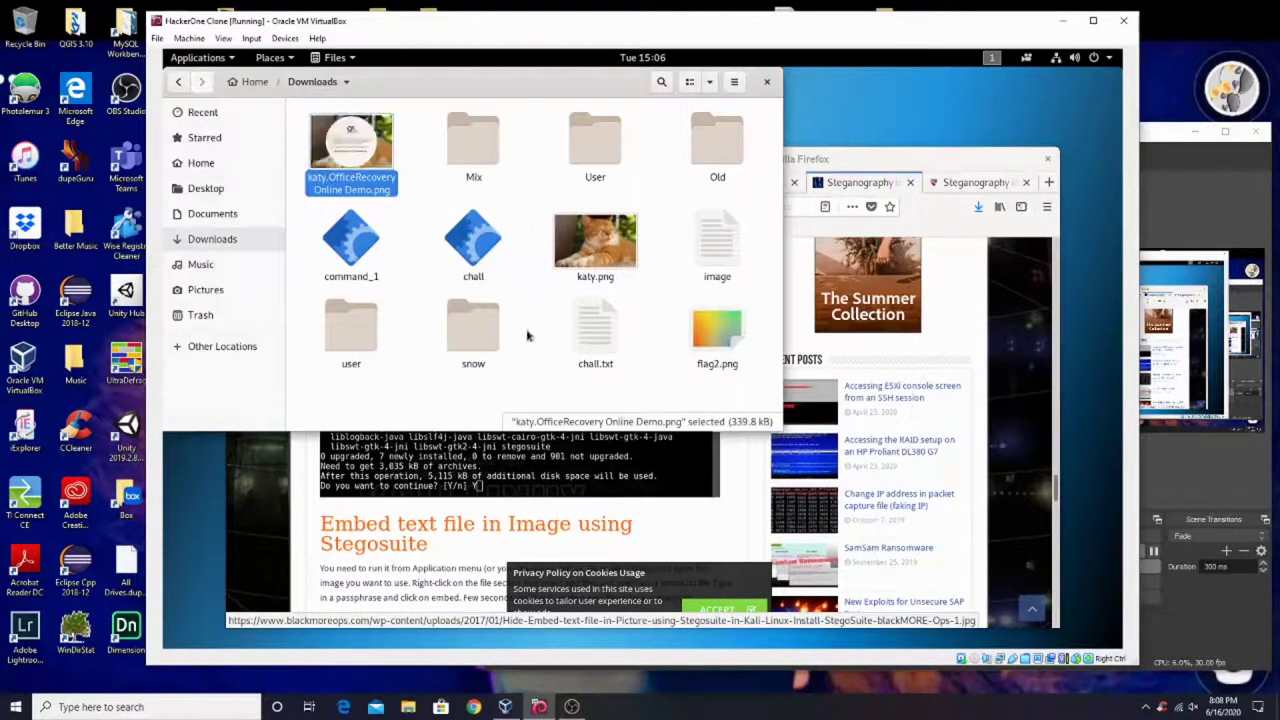
key("alt+Tab")
key("alt+Tab")
type("ap")
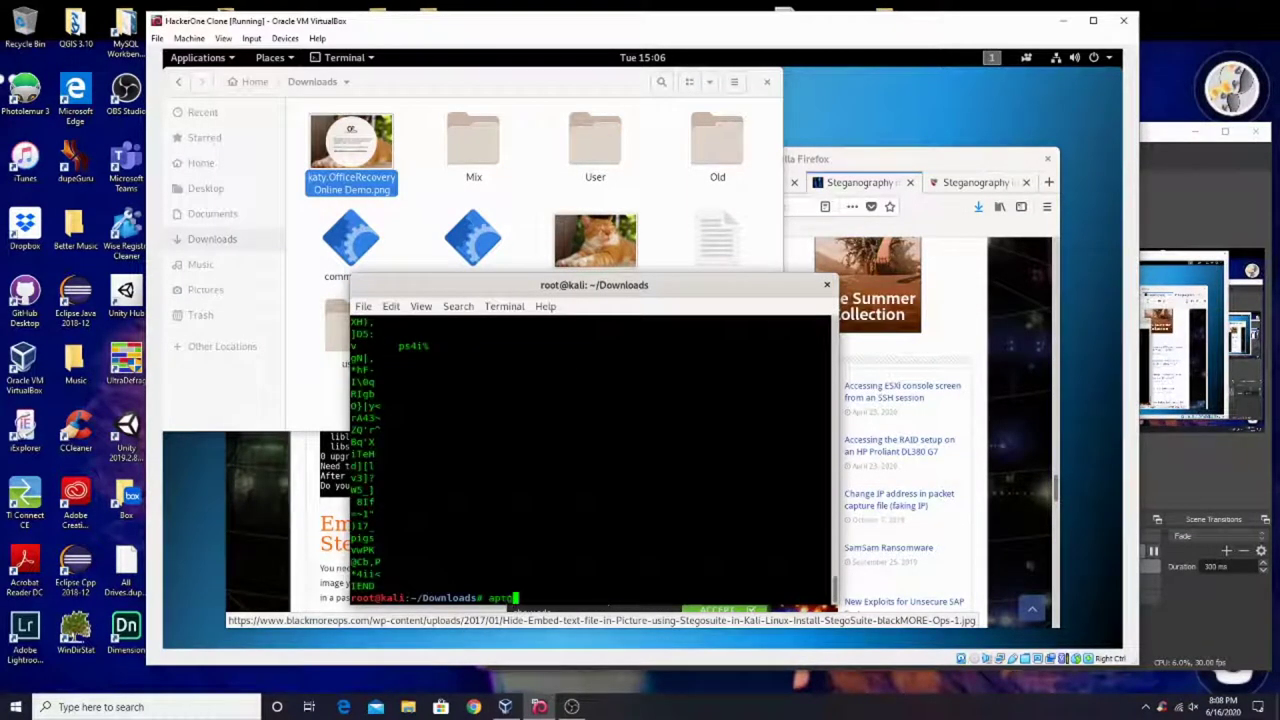
type("t-get install stegosuite")
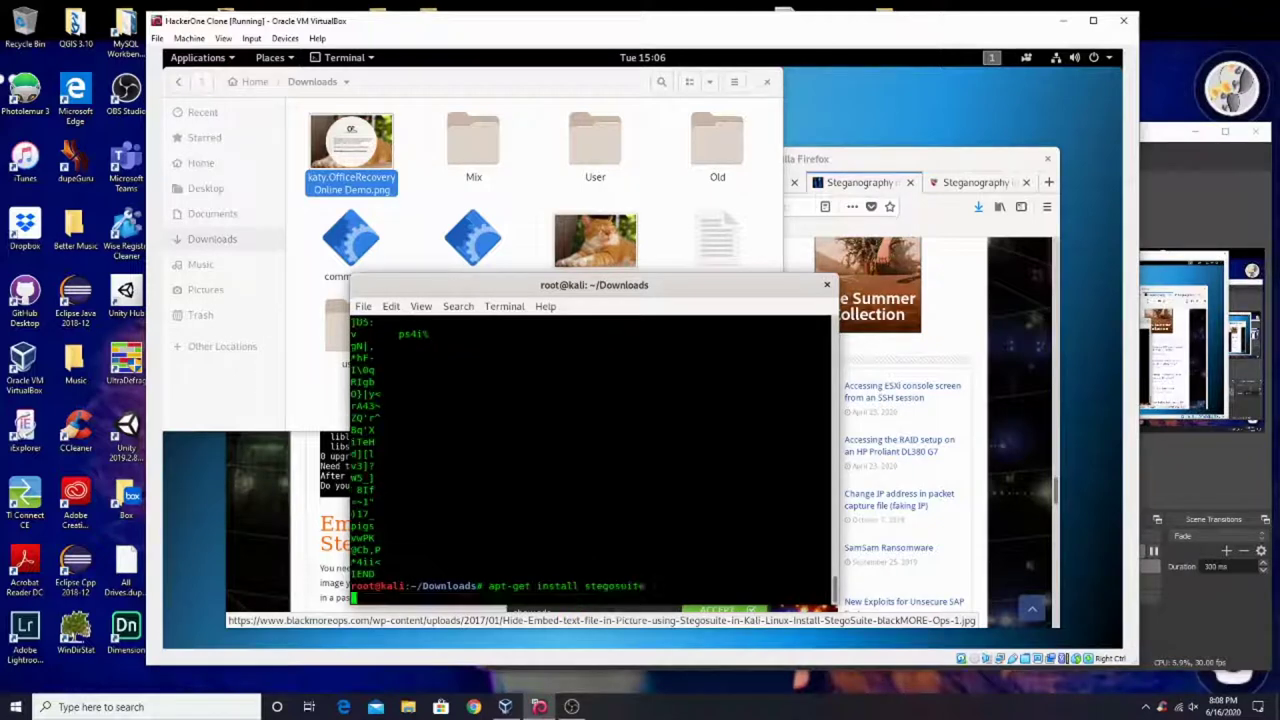
key("Return")
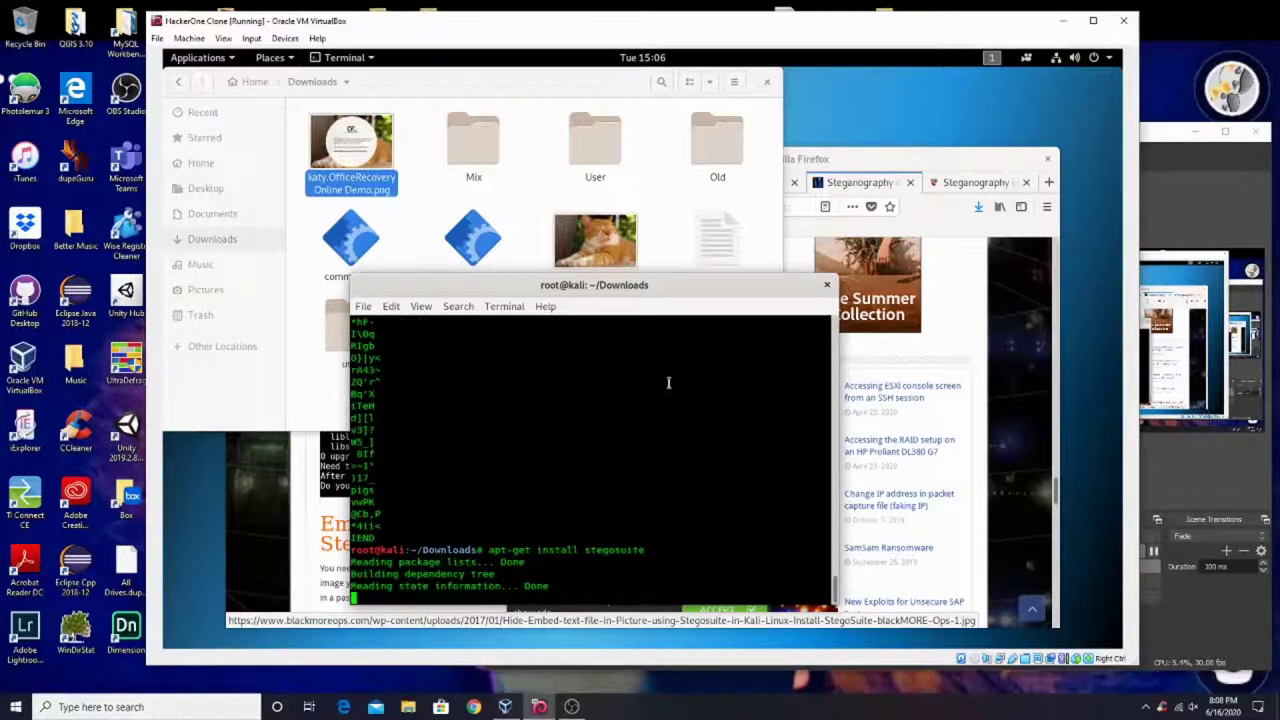
key("Return")
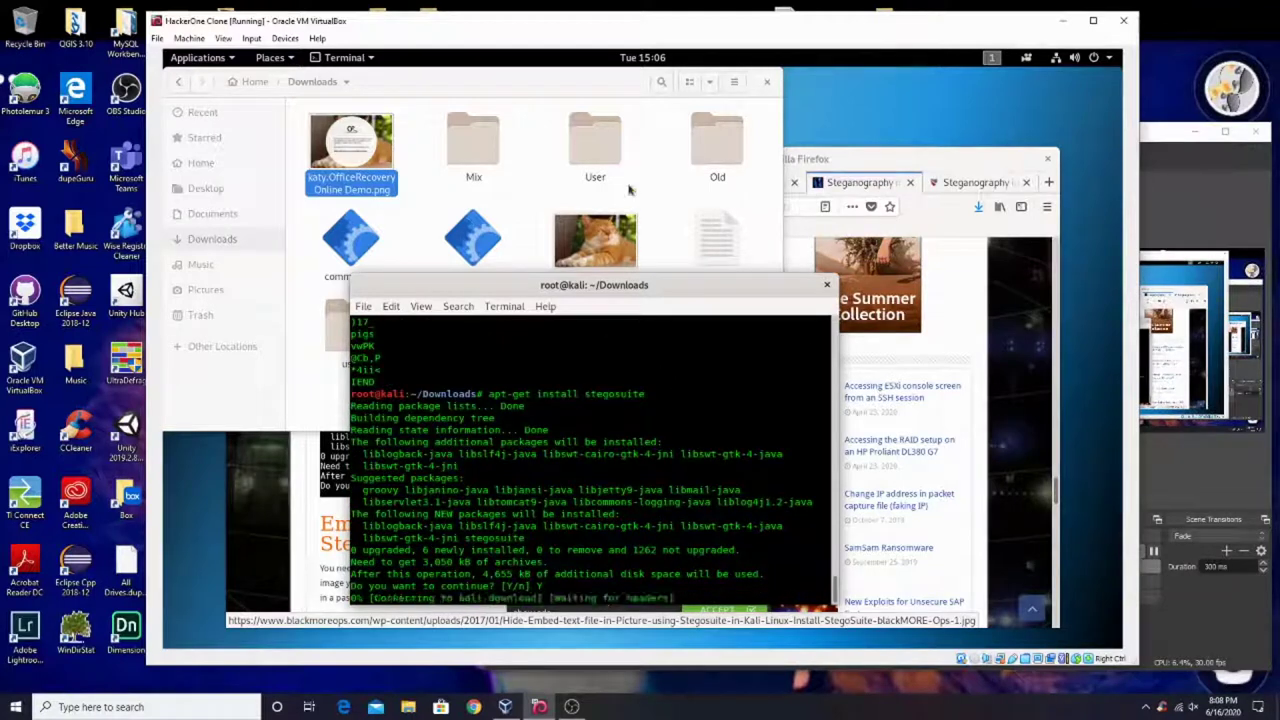
Look through the User and Old folders inside Downloads, and shift the file window slightly.
left_click(640, 151)
double_click(574, 149)
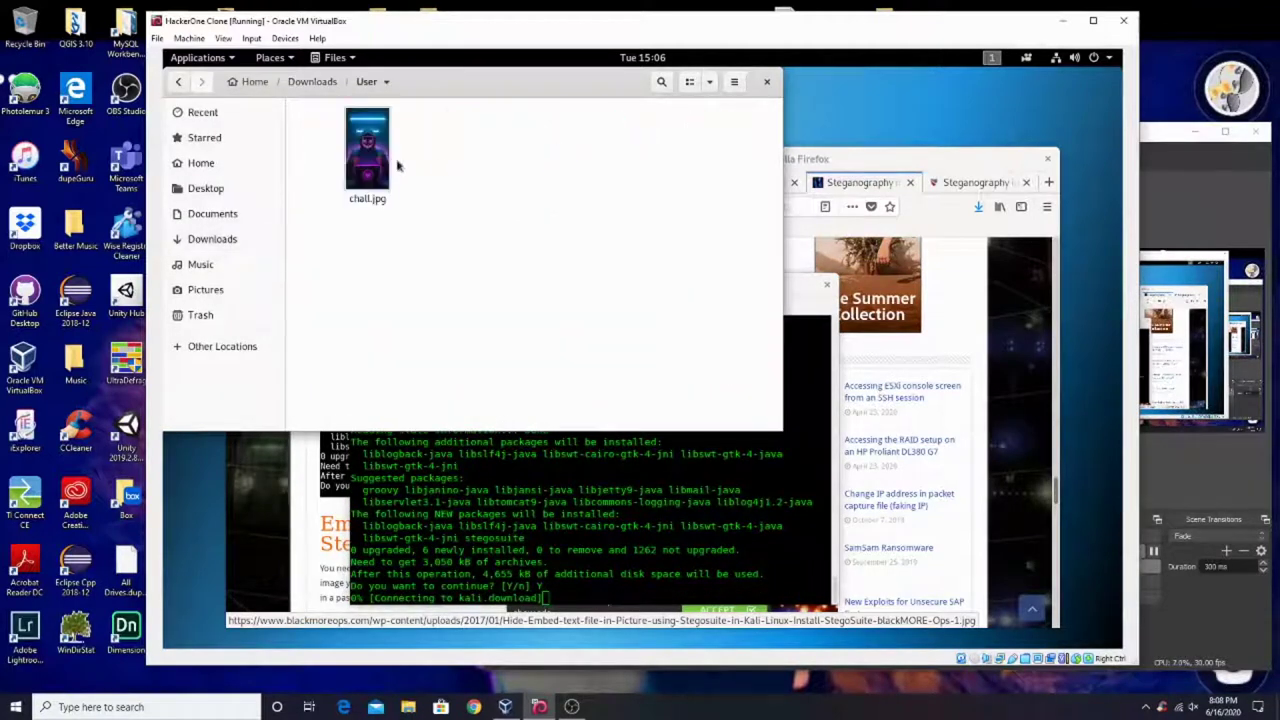
key("alt+Left")
double_click(473, 145)
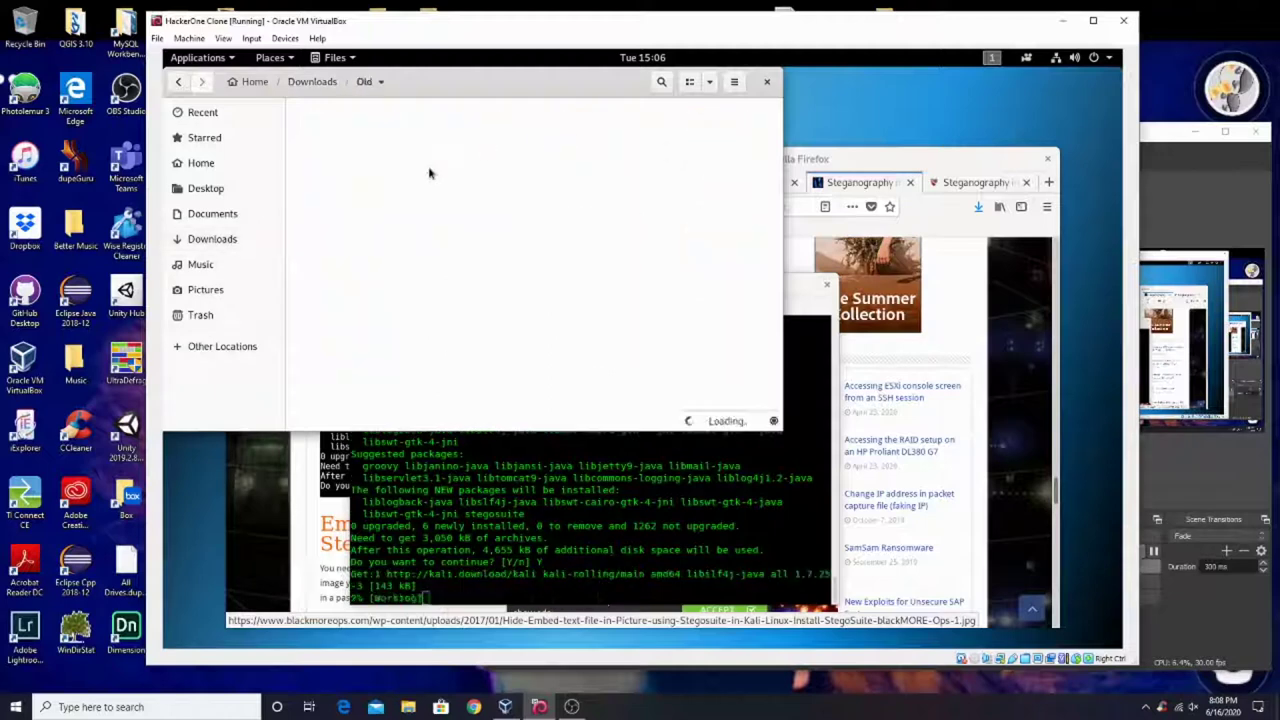
scroll(380, 216, "down", 1)
key("alt+Left")
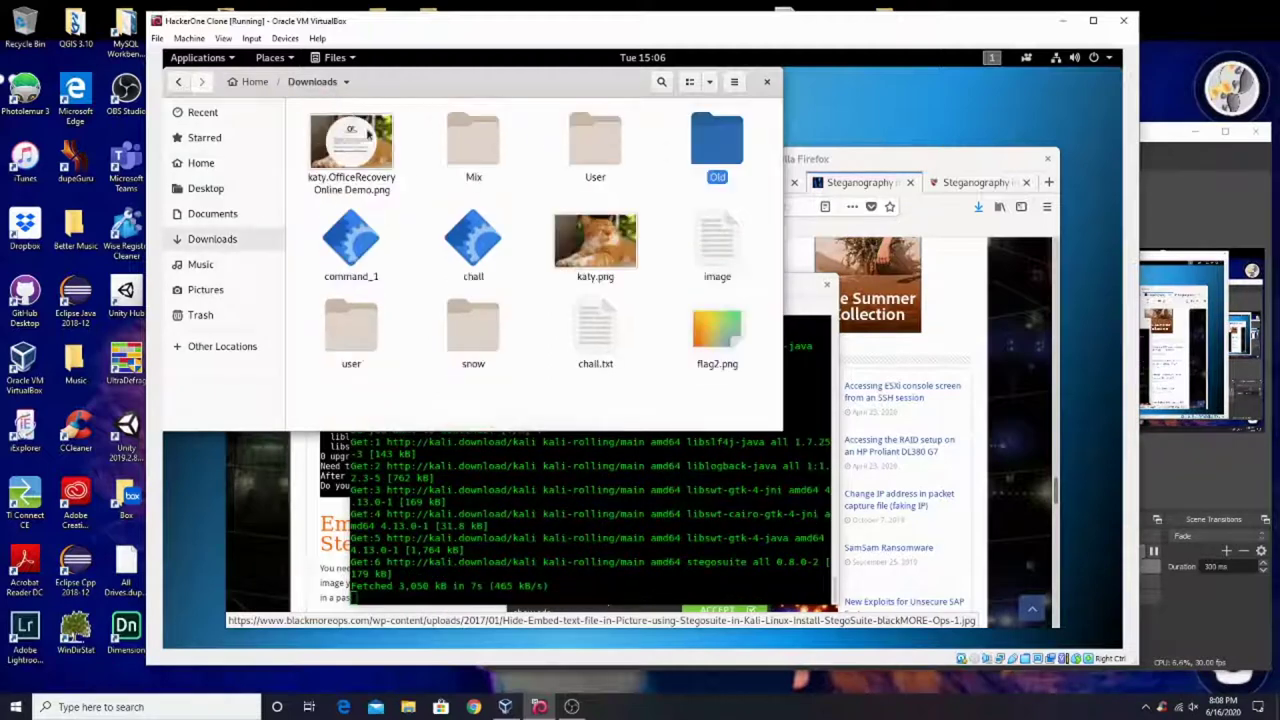
left_click(351, 240)
left_click_drag(752, 88, 765, 121)
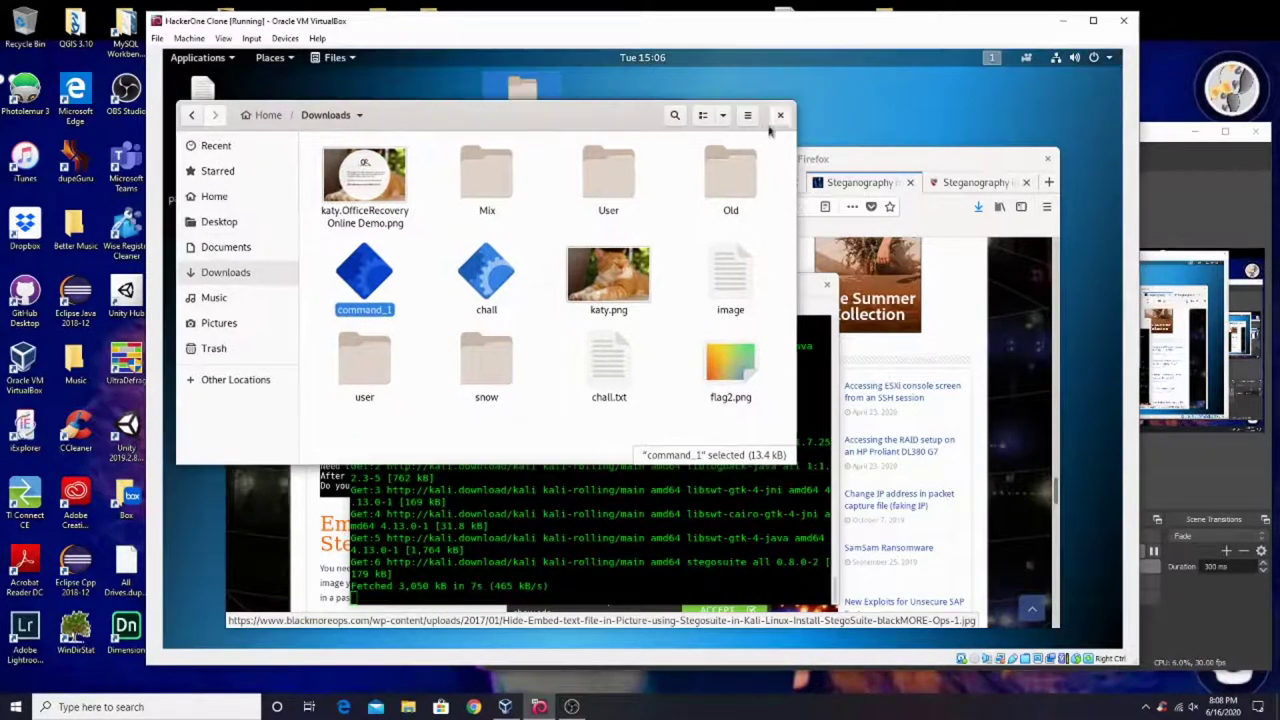
Skim the Cyberwarzone article on hiding files in a picture or audio file, and close its tab.
left_click(960, 202)
left_click(972, 182)
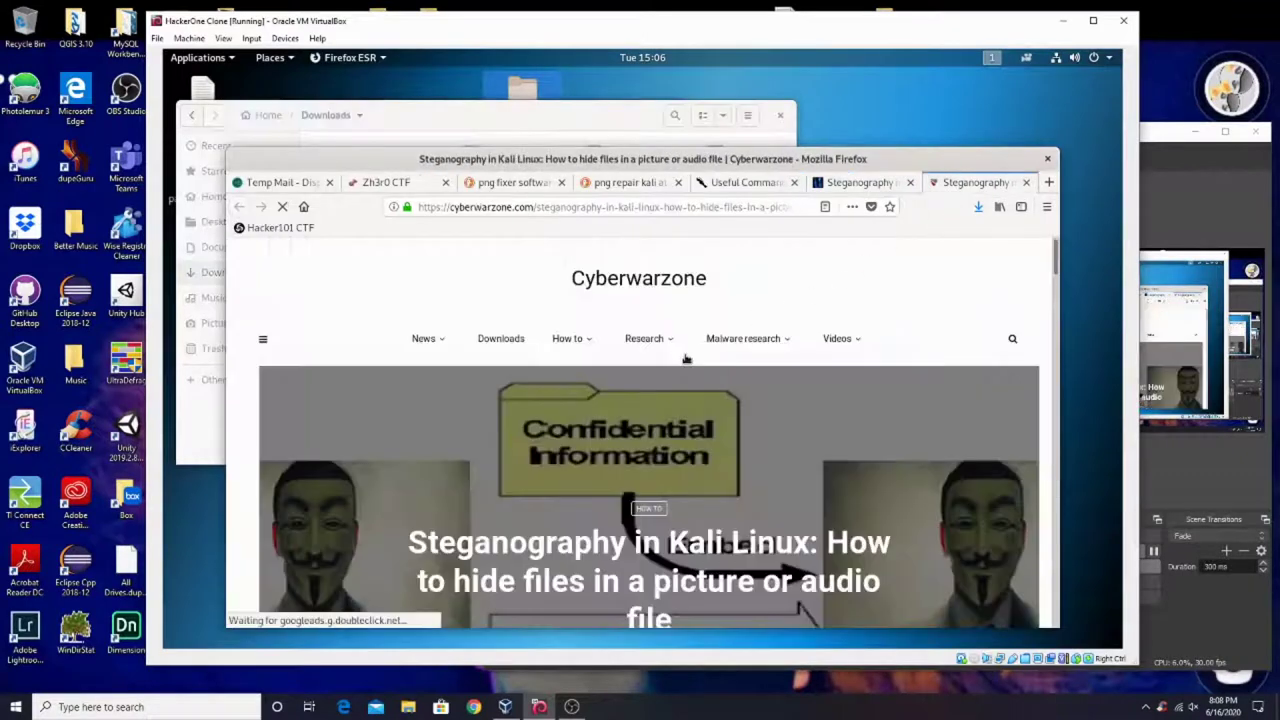
scroll(685, 360, "down", 8)
scroll(685, 360, "down", 15)
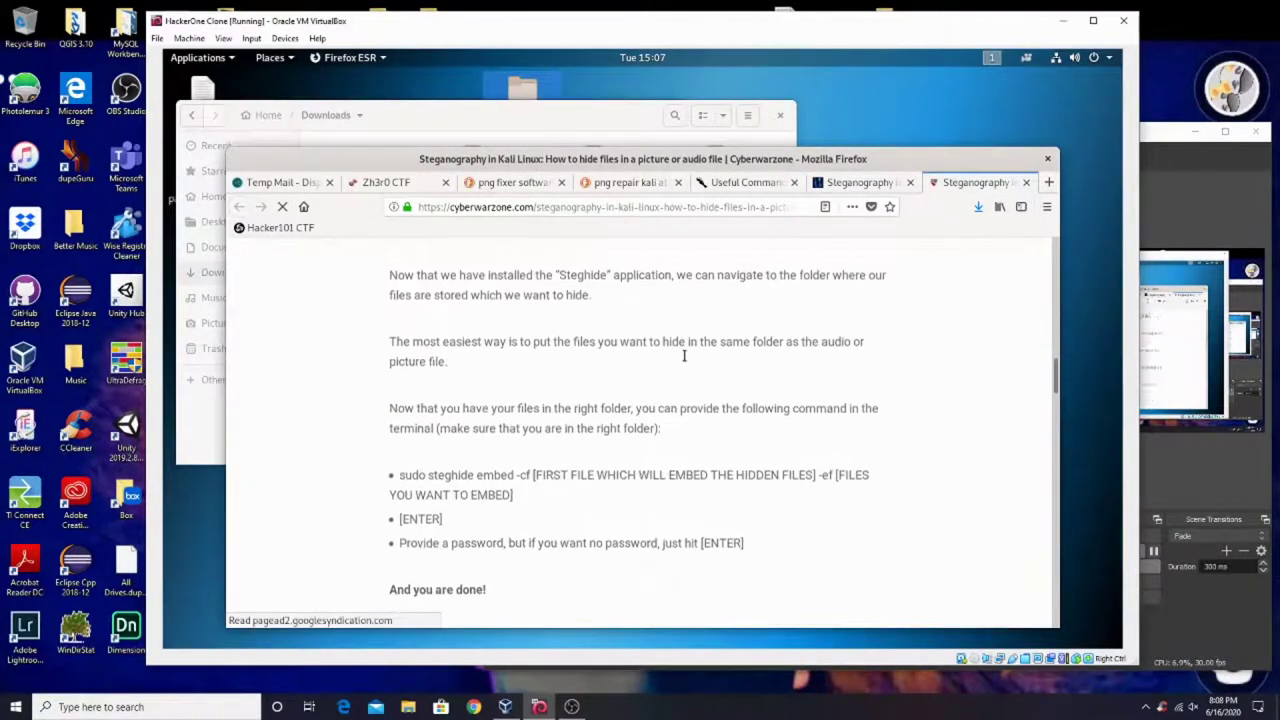
scroll(685, 360, "down", 15)
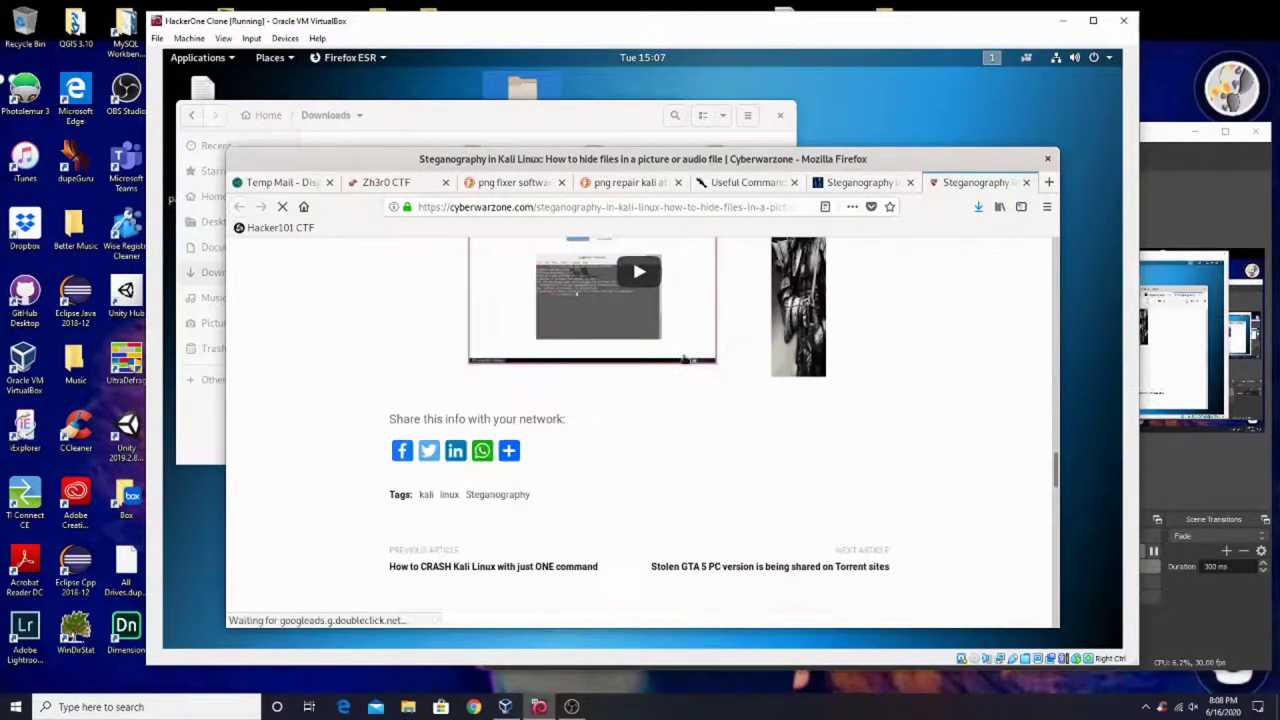
key("ctrl+w")
Close the Useful Commands page and the "png repair kali" and "png fixer software" search result tabs.
key("ctrl+Page_Up")
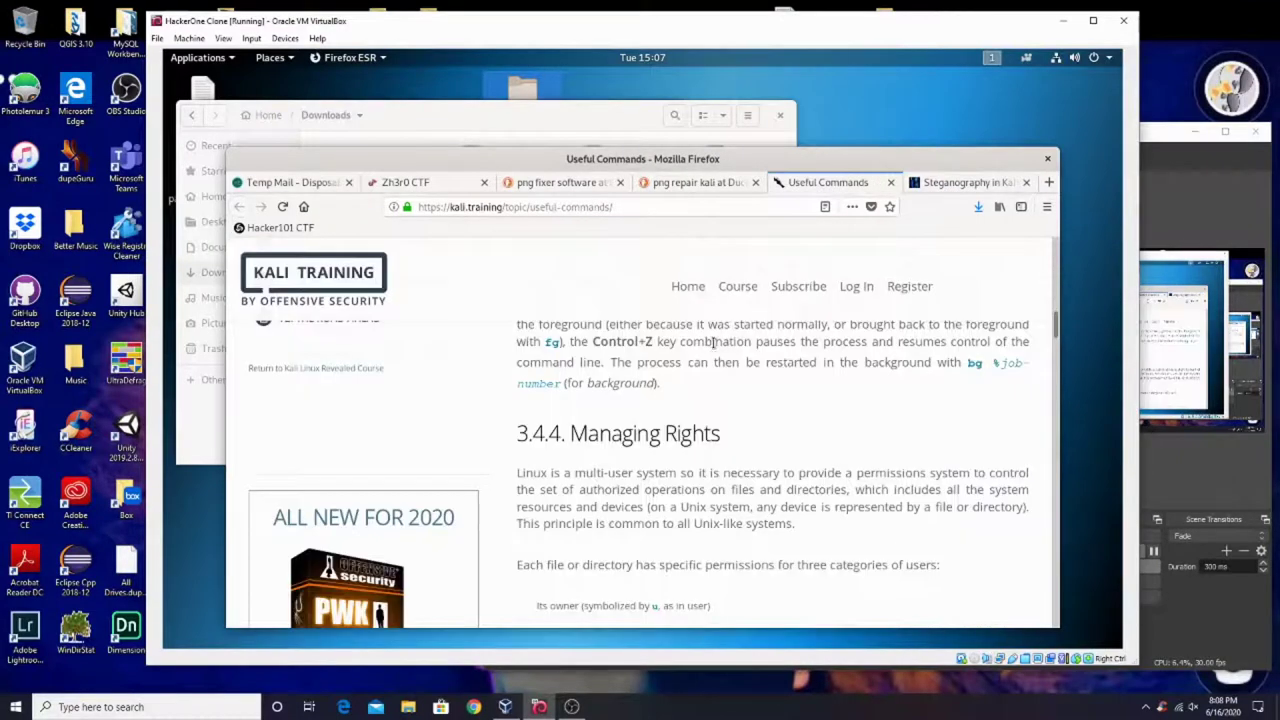
key("ctrl+w")
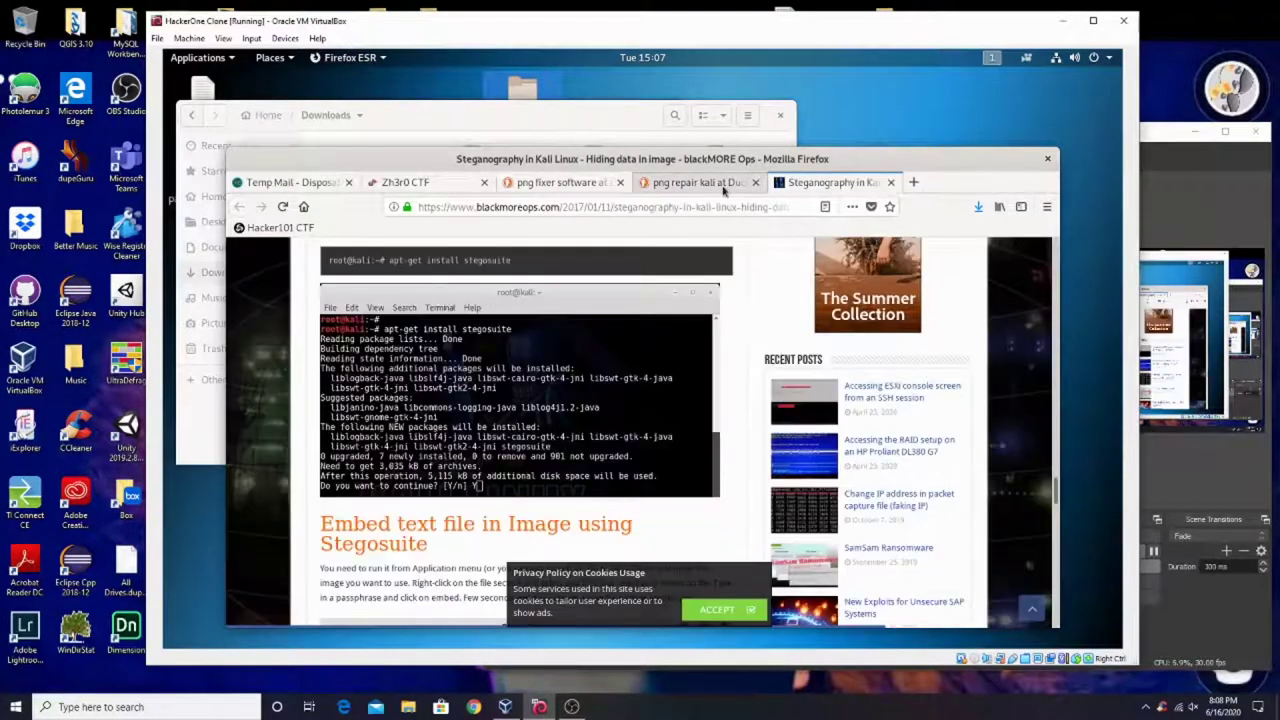
key("ctrl+Page_Up")
key("ctrl+w")
key("ctrl+Page_Up")
key("ctrl+w")
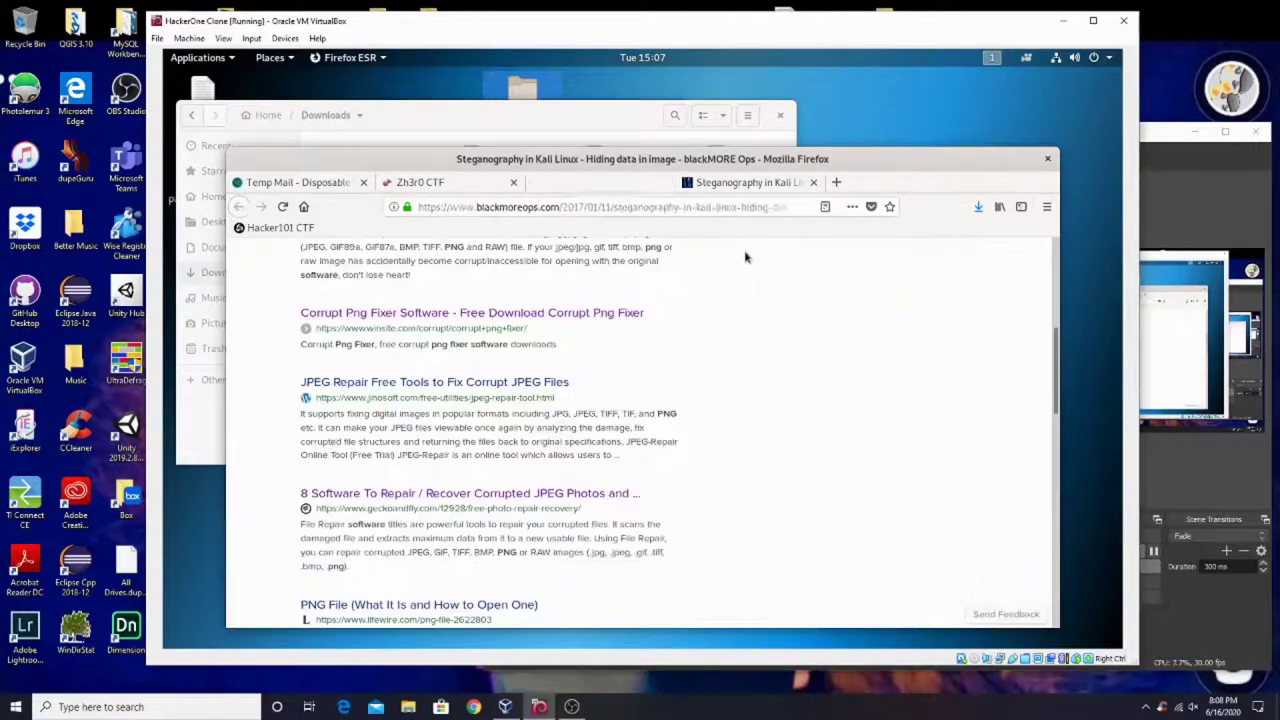
Return to the Web and Crypto challenges on the Zh3r0 CTF page and move the Downloads file window aside.
key("ctrl+Page_Up")
scroll(688, 307, "up", 4)
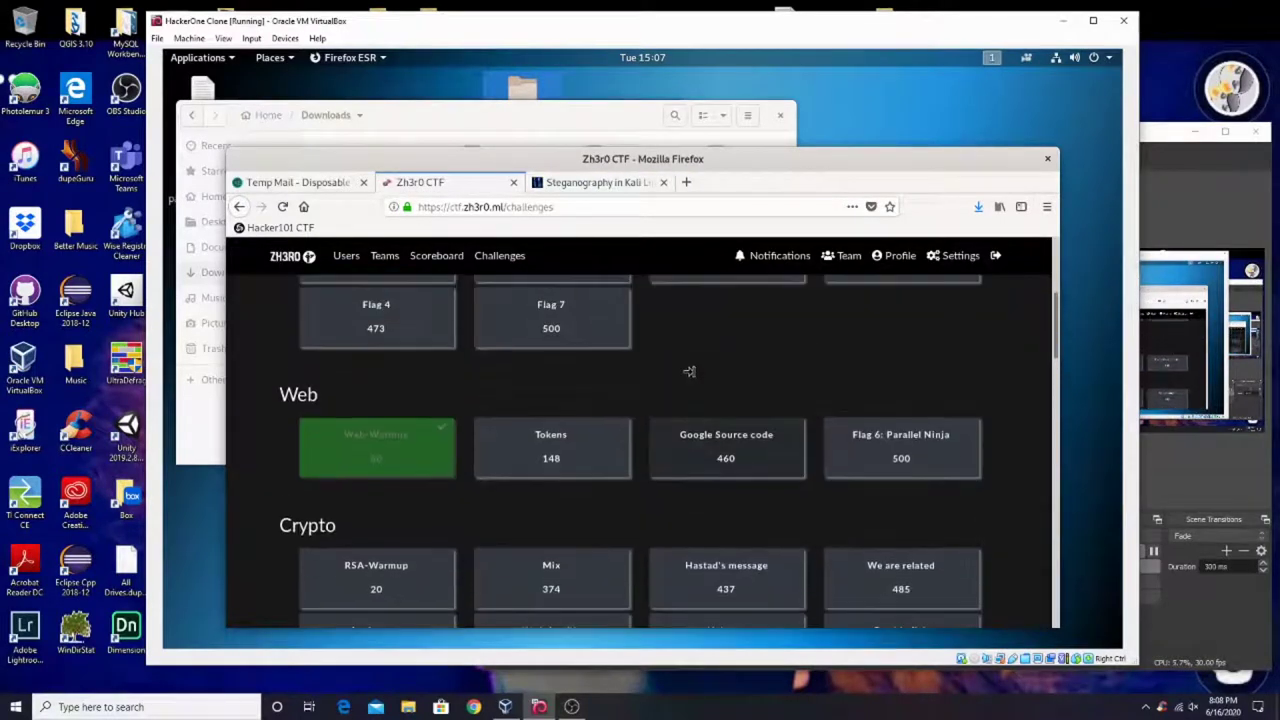
key("alt+Tab")
left_click_drag(615, 121, 749, 105)
key("alt+Tab")
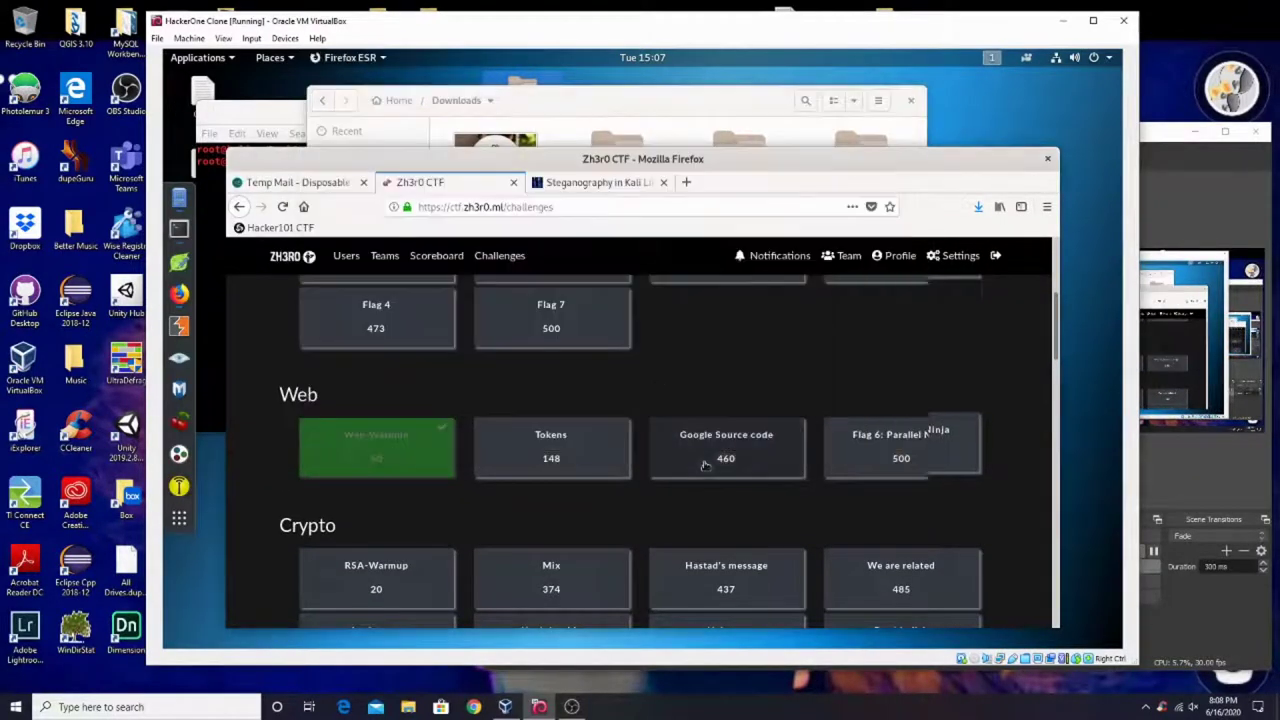
Look through the Zh3r0 CTF challenge list down to the Forensics section, and move the browser window slightly.
scroll(707, 461, "down", 5)
scroll(707, 461, "up", 3)
scroll(707, 461, "down", 3)
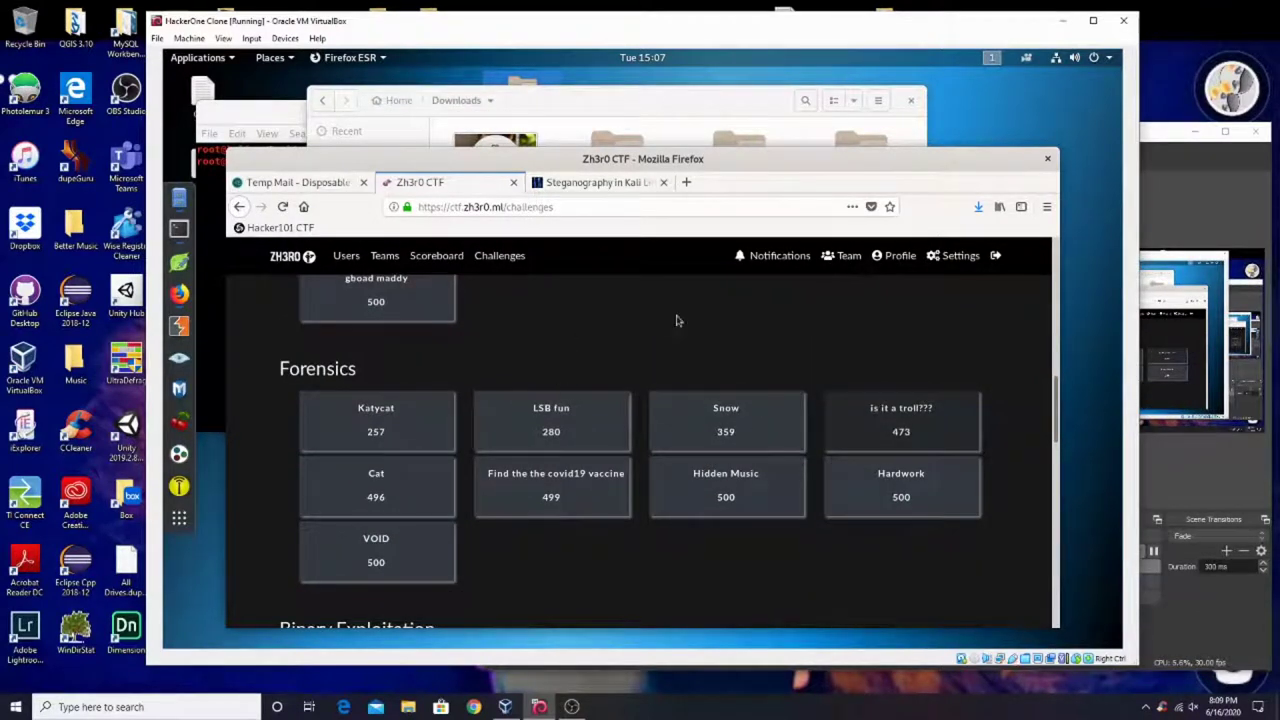
left_click_drag(612, 163, 654, 145)
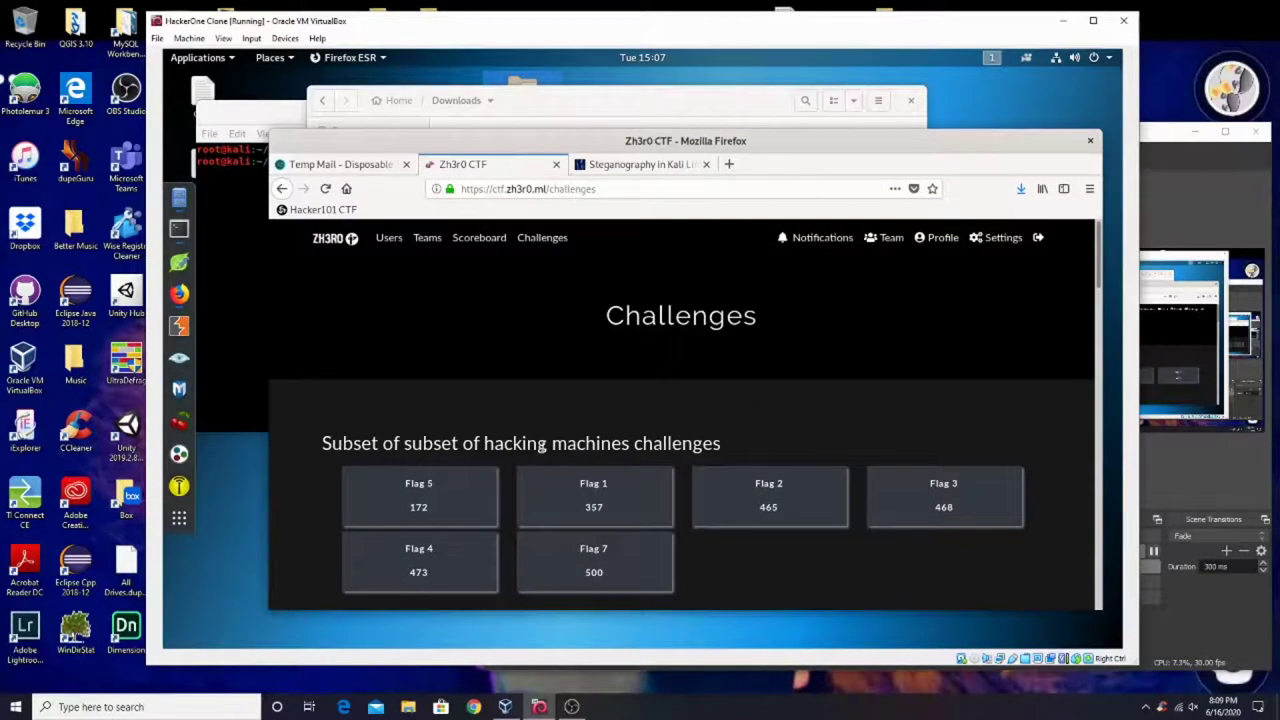
scroll(522, 496, "down", 1)
Delete the "katy.OfficeRecovery Online Demo.png" file from the Downloads folder.
left_click(607, 93)
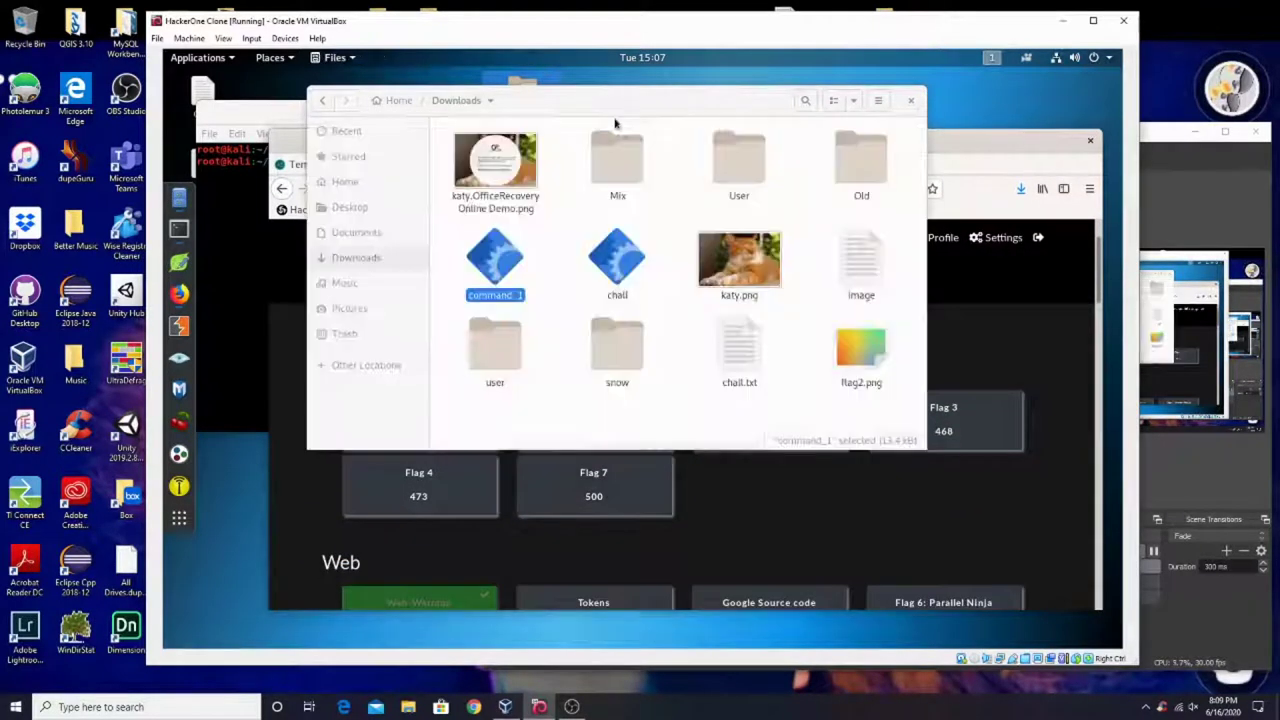
left_click_drag(283, 111, 500, 152)
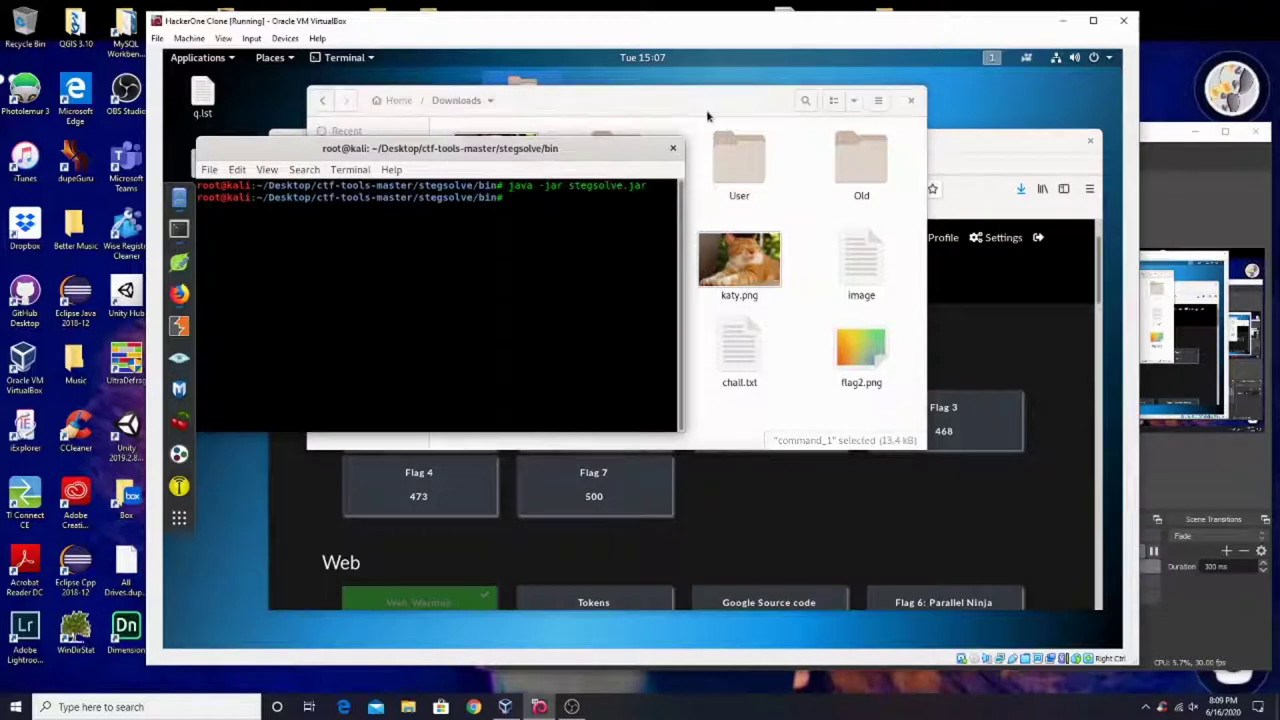
left_click(505, 118)
left_click(526, 176)
key("Delete")
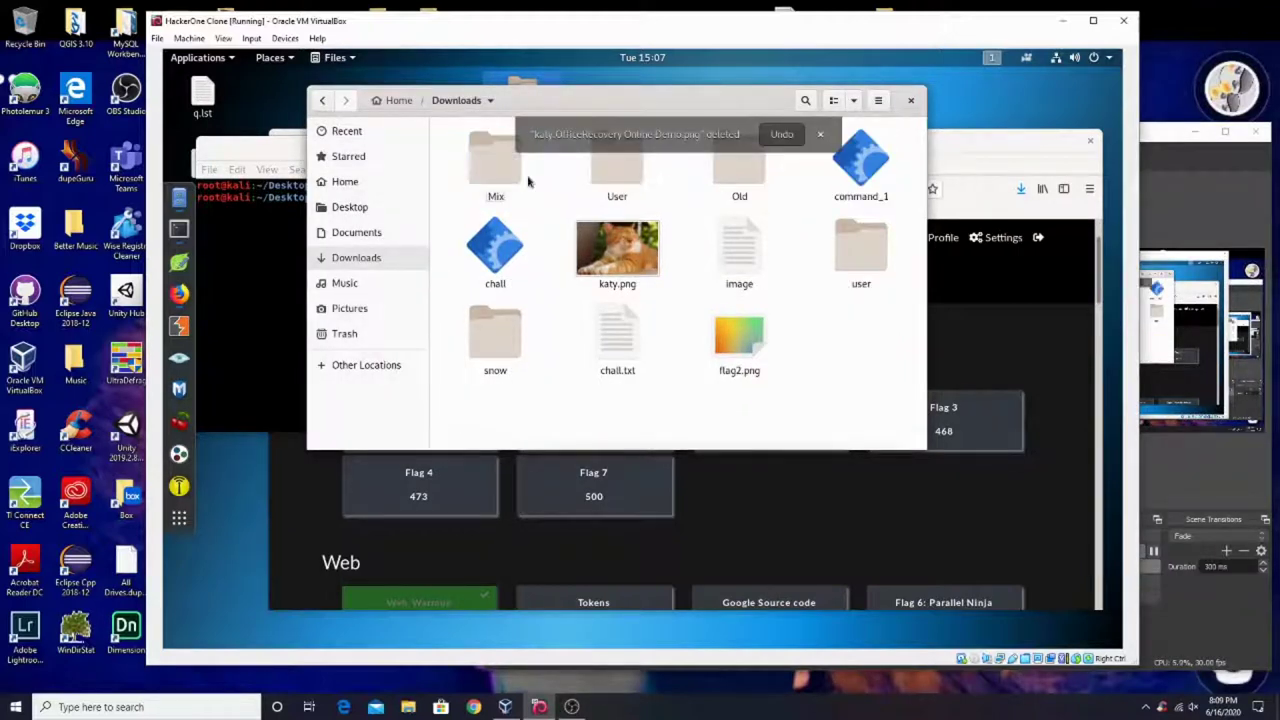
Open flag2.png from the Downloads folder in the image viewer.
left_click(768, 352)
right_click(766, 352)
left_click(800, 359)
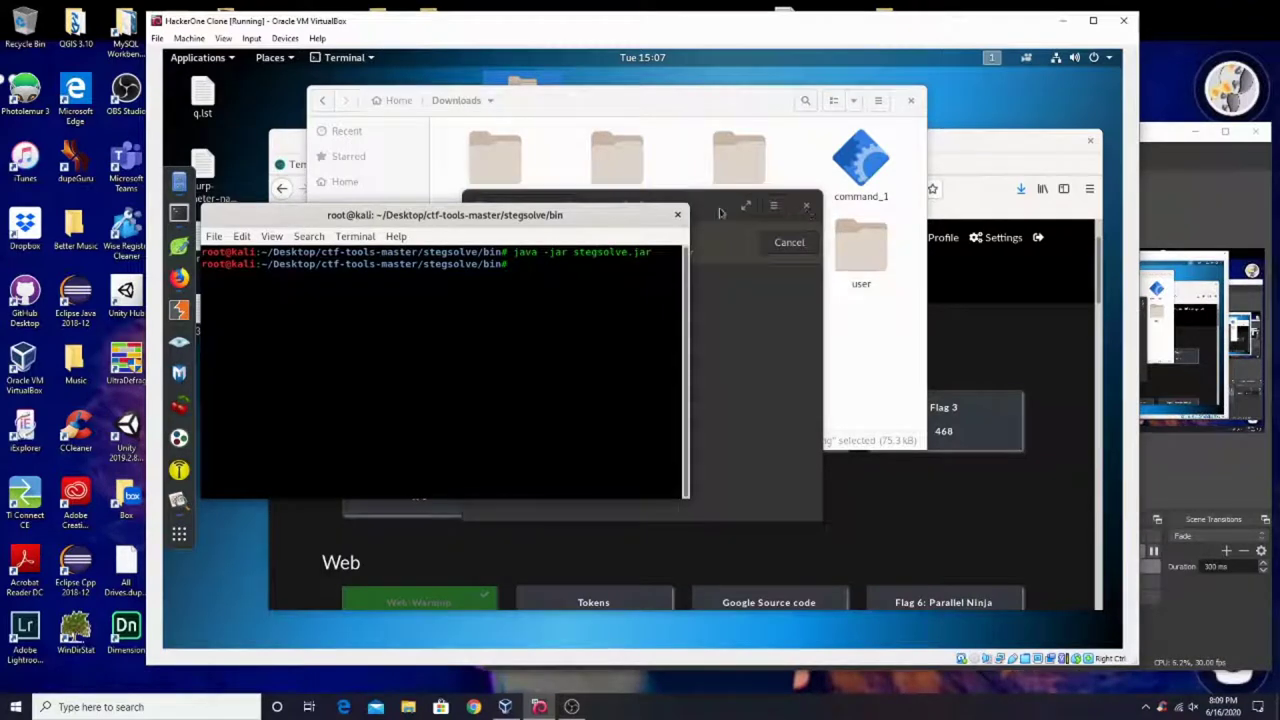
left_click(1011, 141)
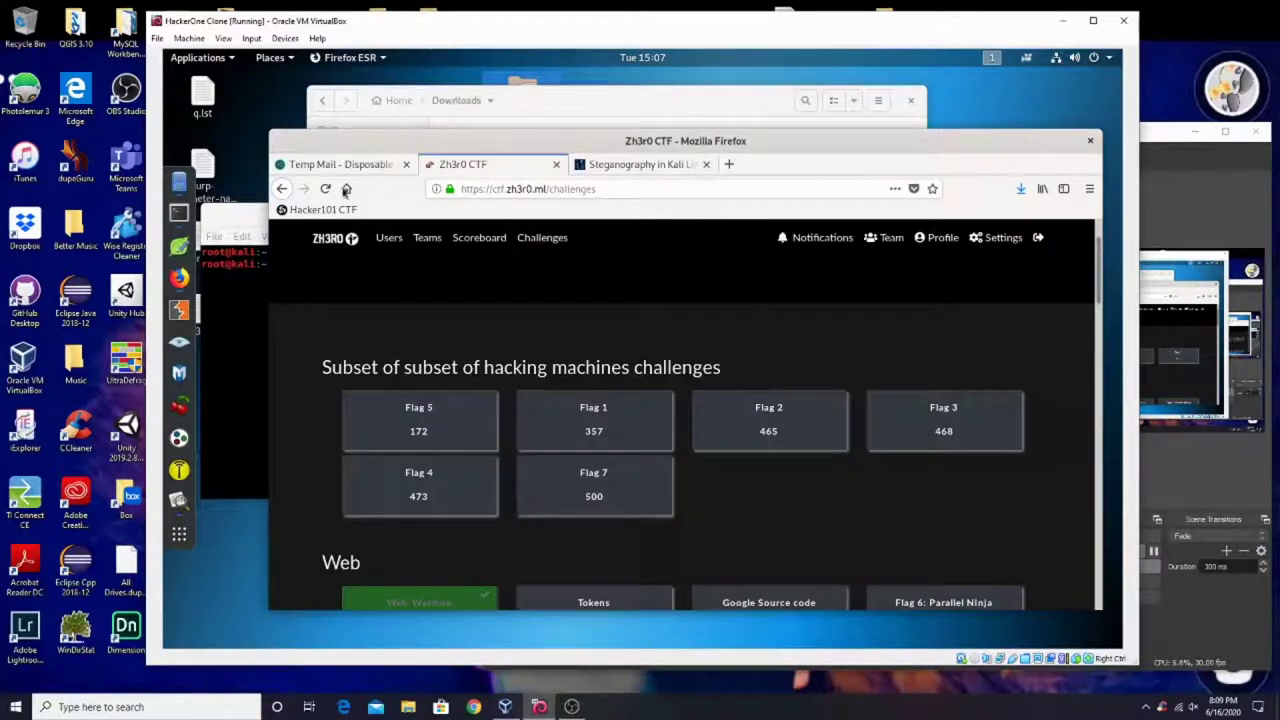
left_click_drag(1018, 176, 998, 213)
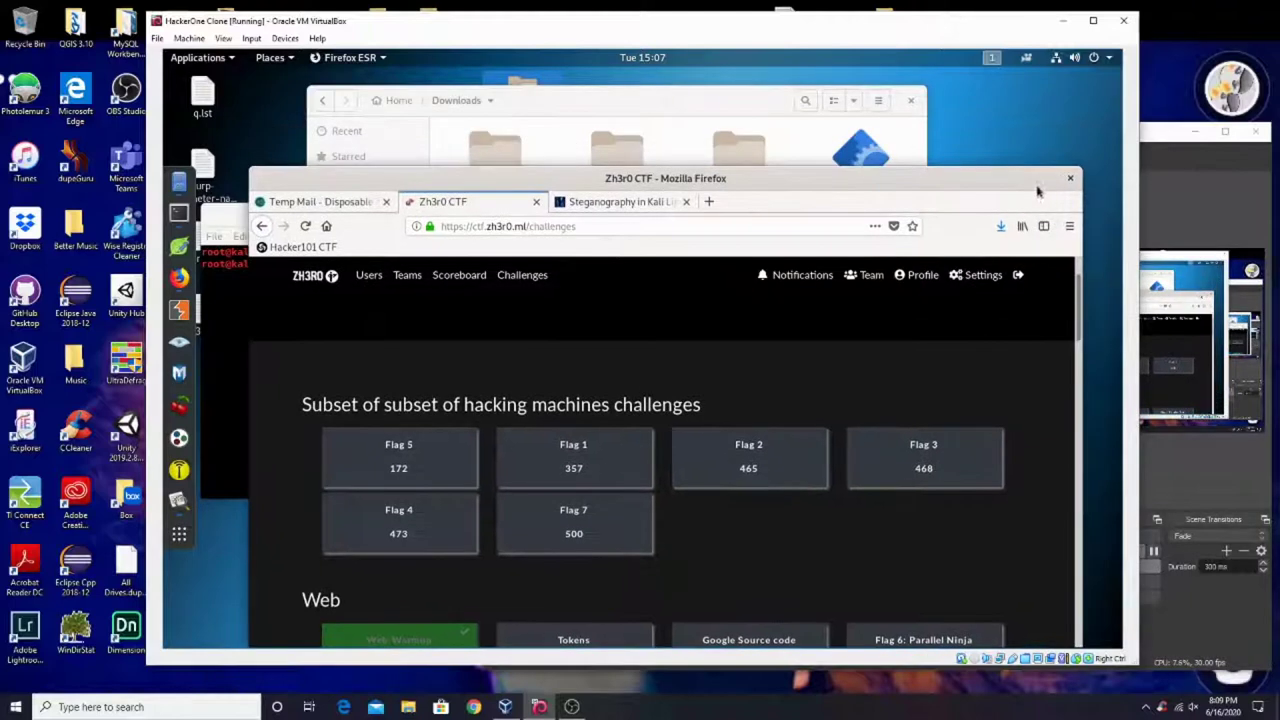
left_click(855, 118)
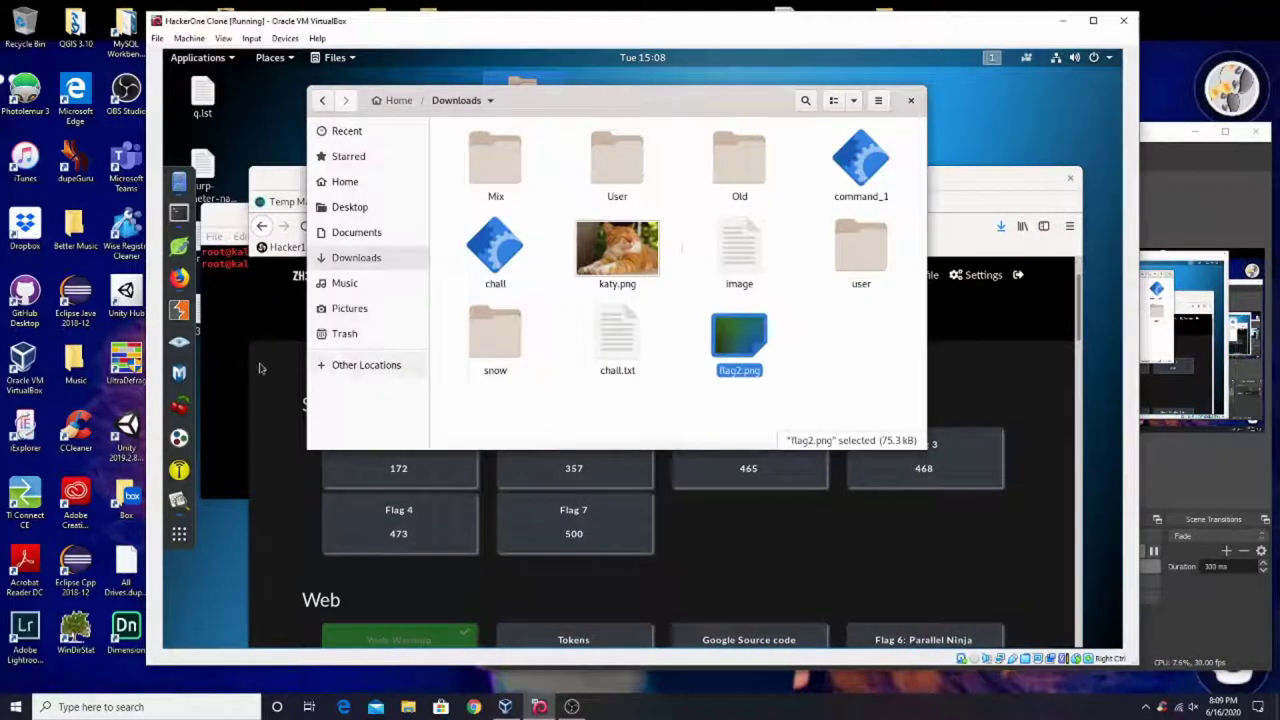
left_click(179, 212)
left_click_drag(254, 180, 281, 136)
left_click(571, 706)
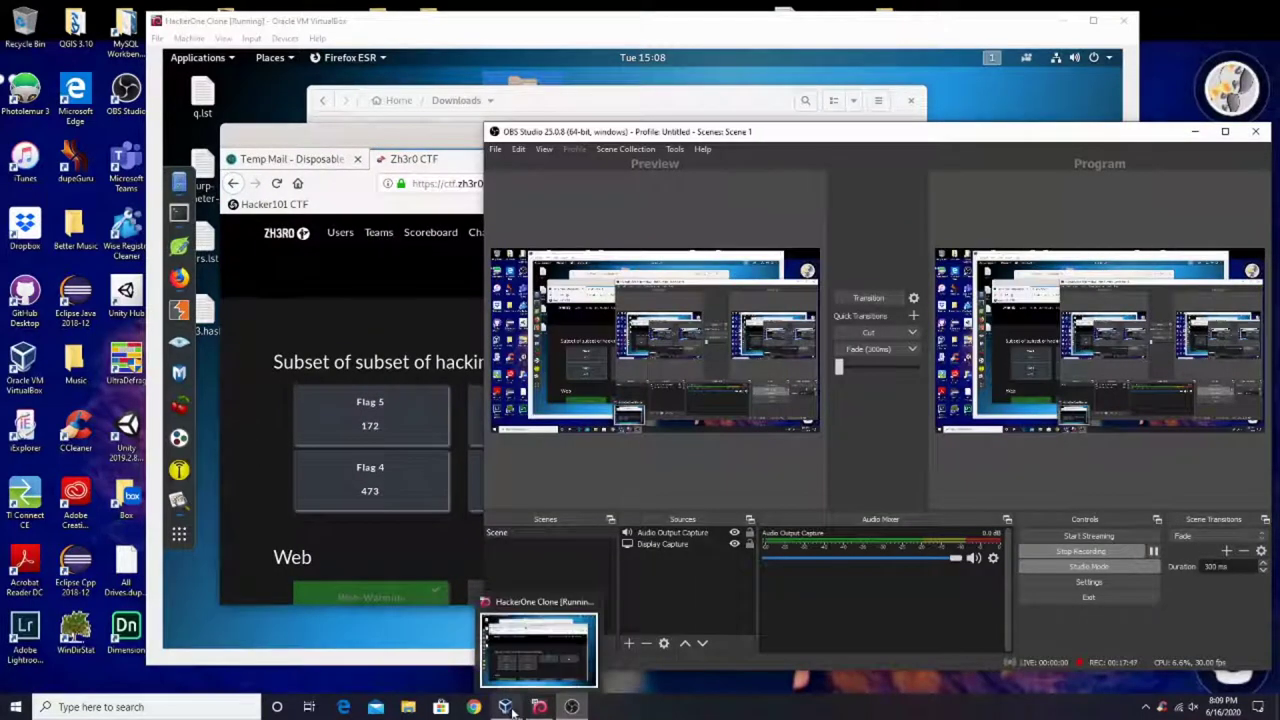
Check the Stegosuite section of the Steganography in Kali Linux article, and launch Stegosuite from the terminal.
left_click(320, 269)
left_click(593, 159)
left_click(603, 120)
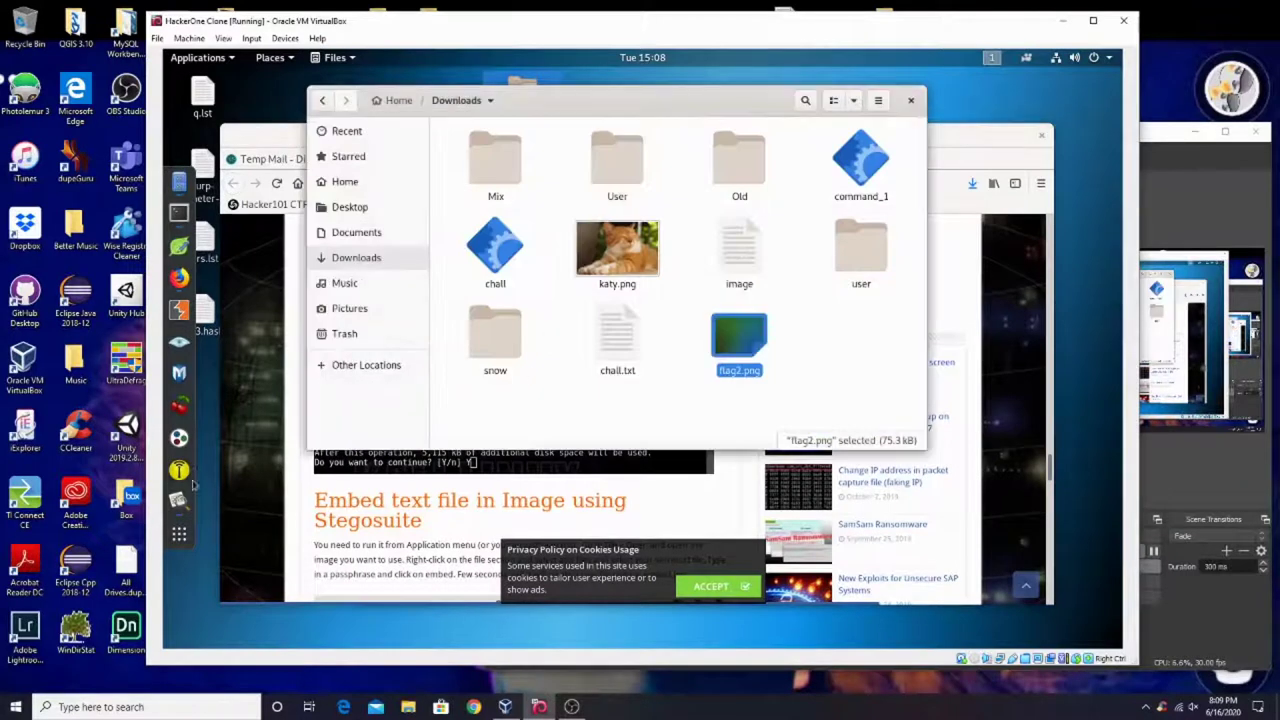
left_click(179, 212)
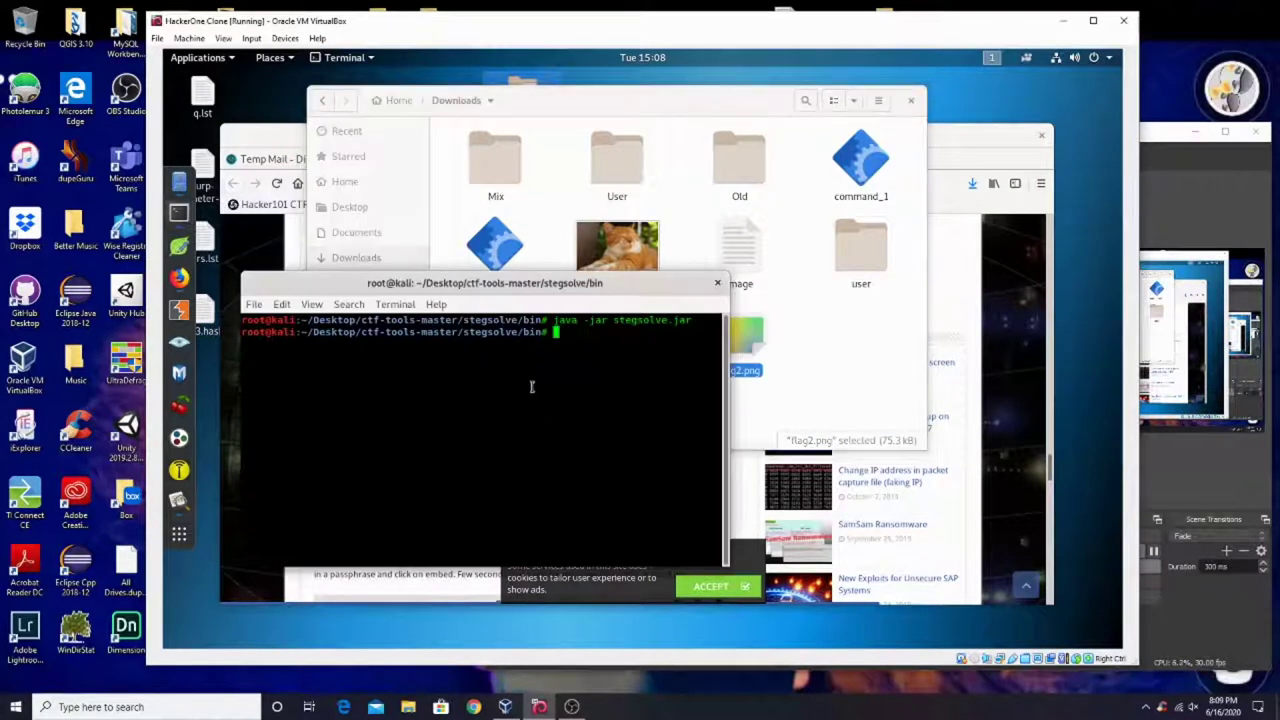
type("stegosuit")
key("Return")
type("s")
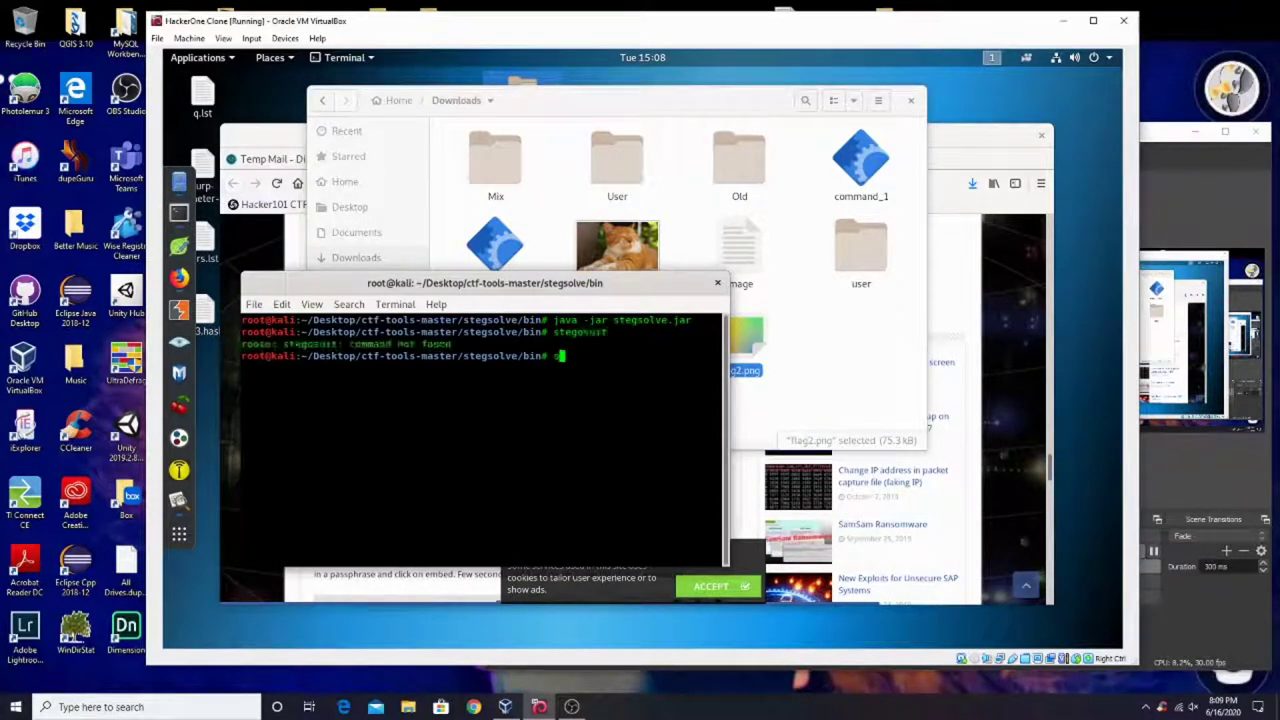
type("tegosuit")
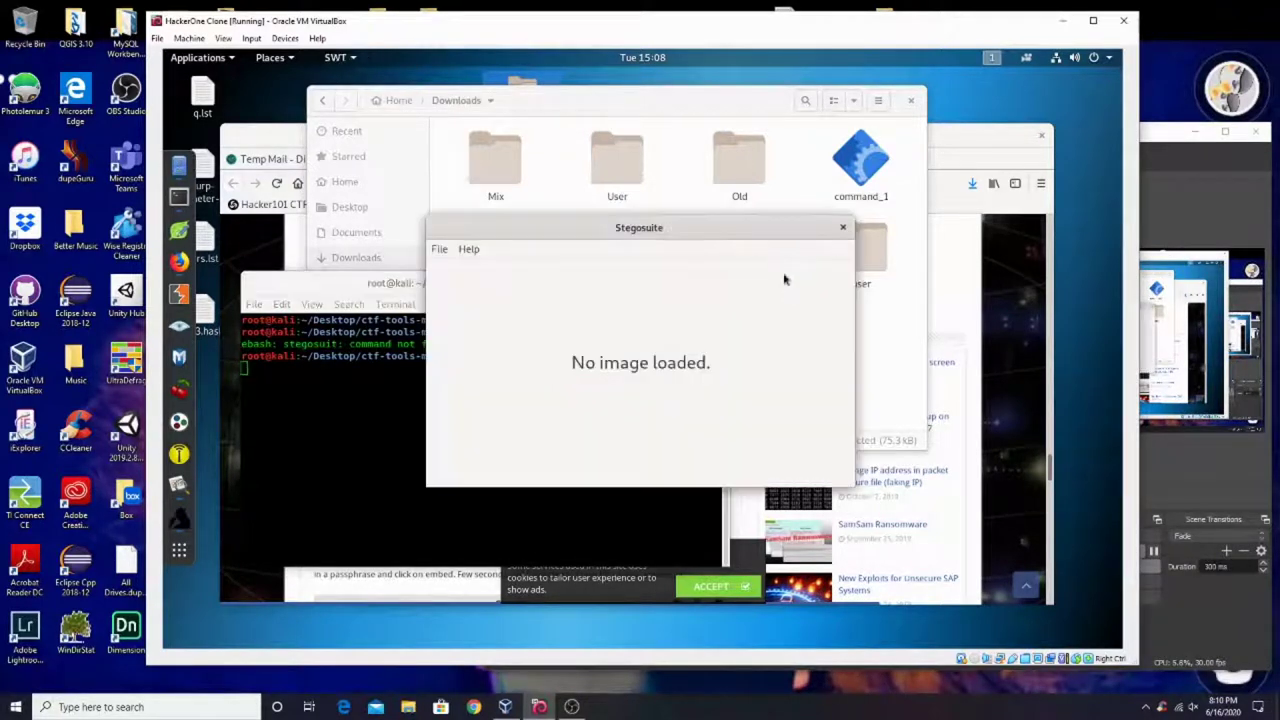
Try to load flag2.png into Stegosuite, and move its window aside.
left_click(439, 249)
left_click(454, 268)
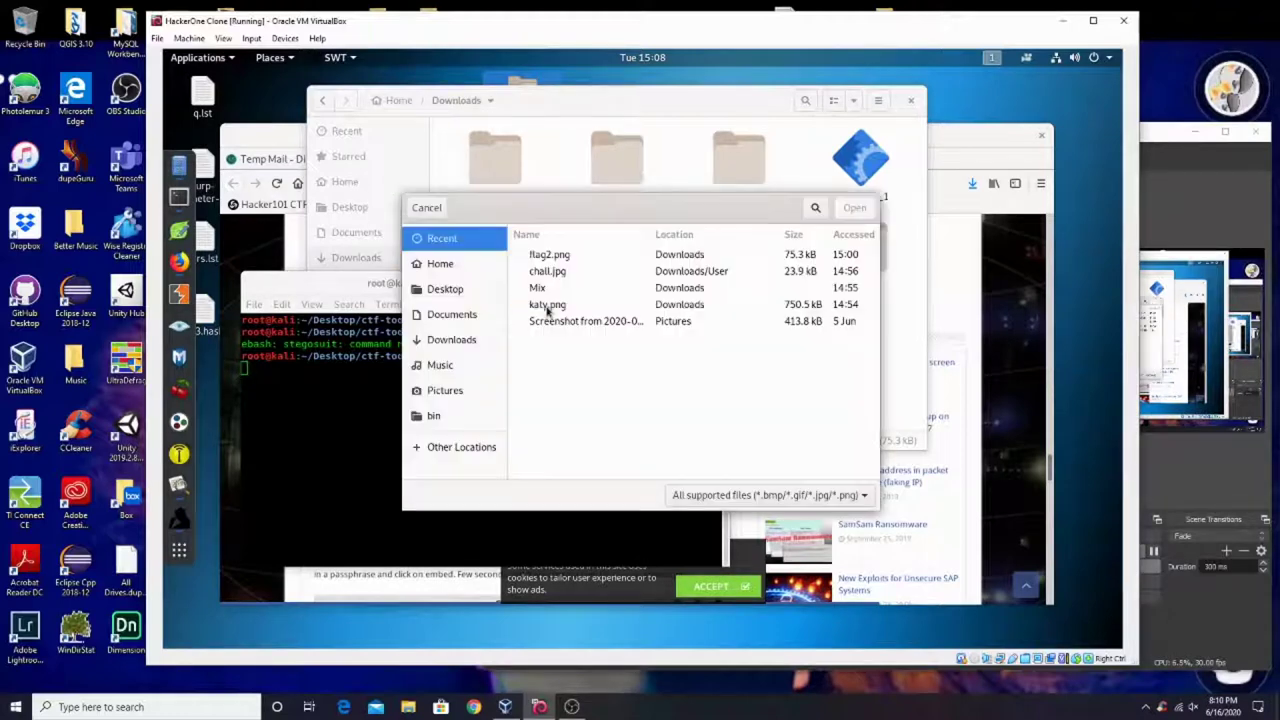
double_click(549, 256)
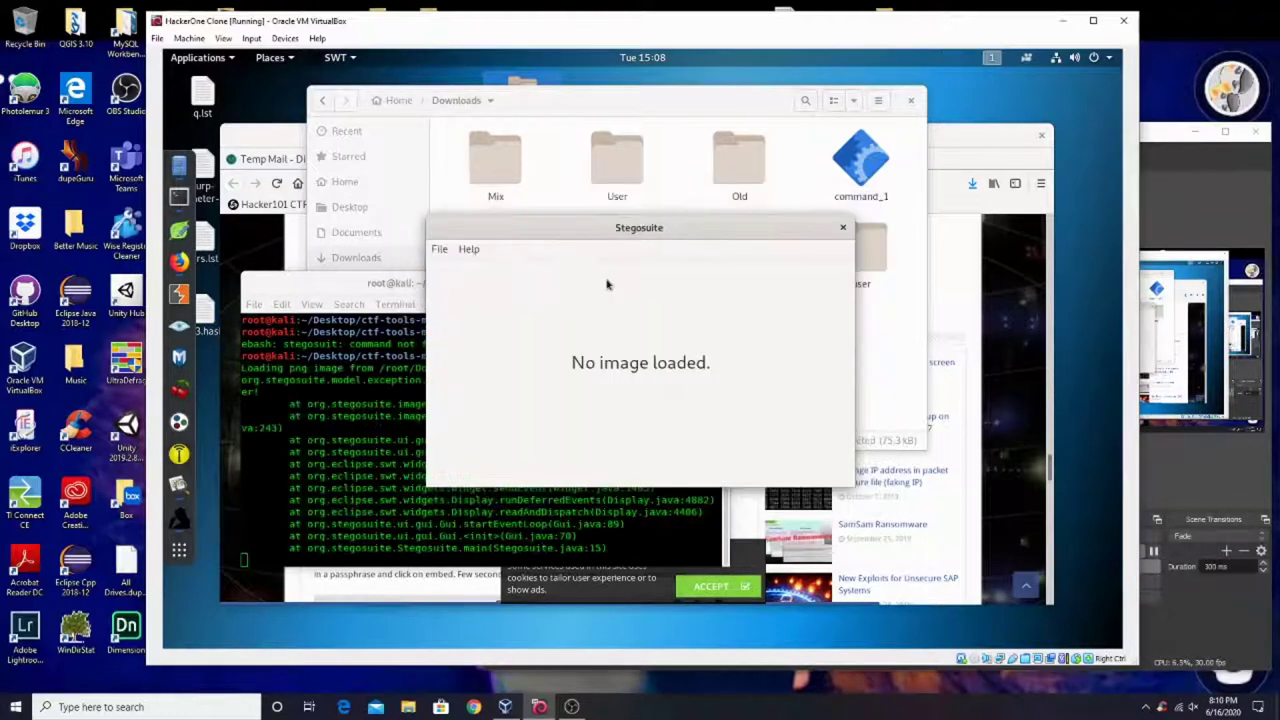
left_click_drag(591, 244, 696, 298)
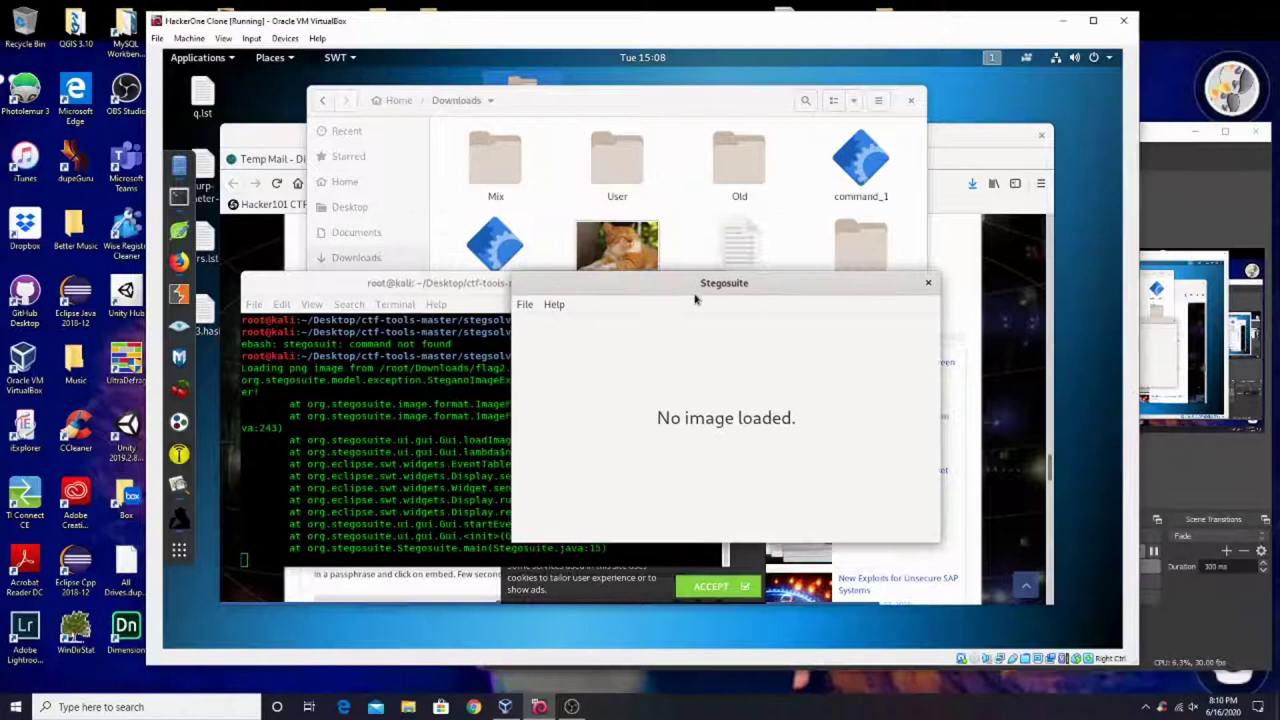
Load chall.jpg from Downloads/User into Stegosuite and try to extract its hidden data without a password.
left_click(524, 305)
left_click(536, 322)
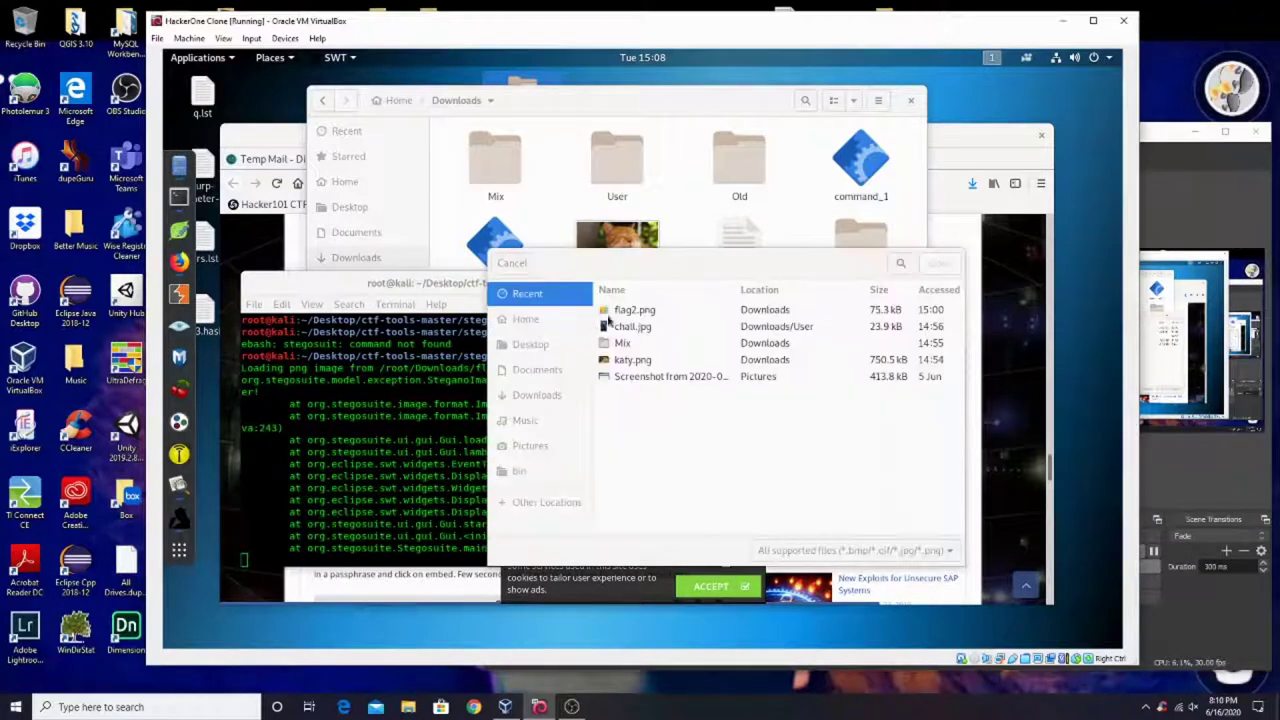
double_click(640, 326)
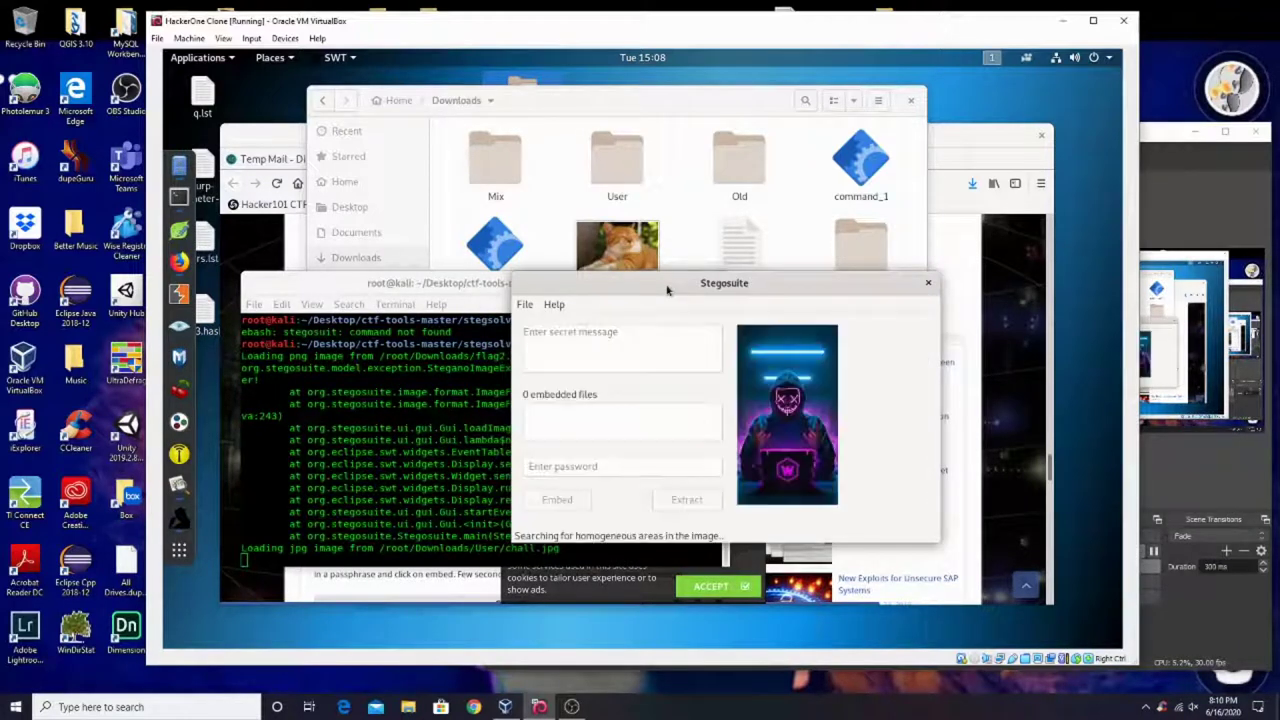
left_click(586, 366)
left_click(680, 501)
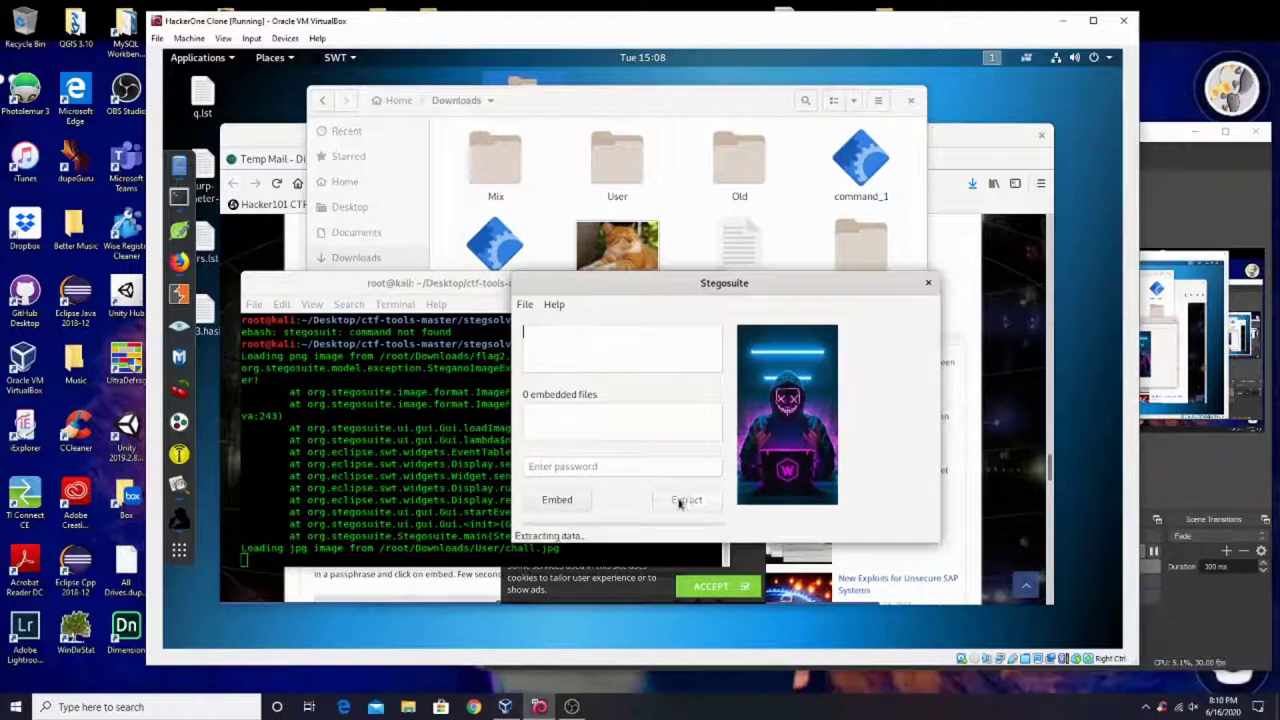
left_click(725, 433)
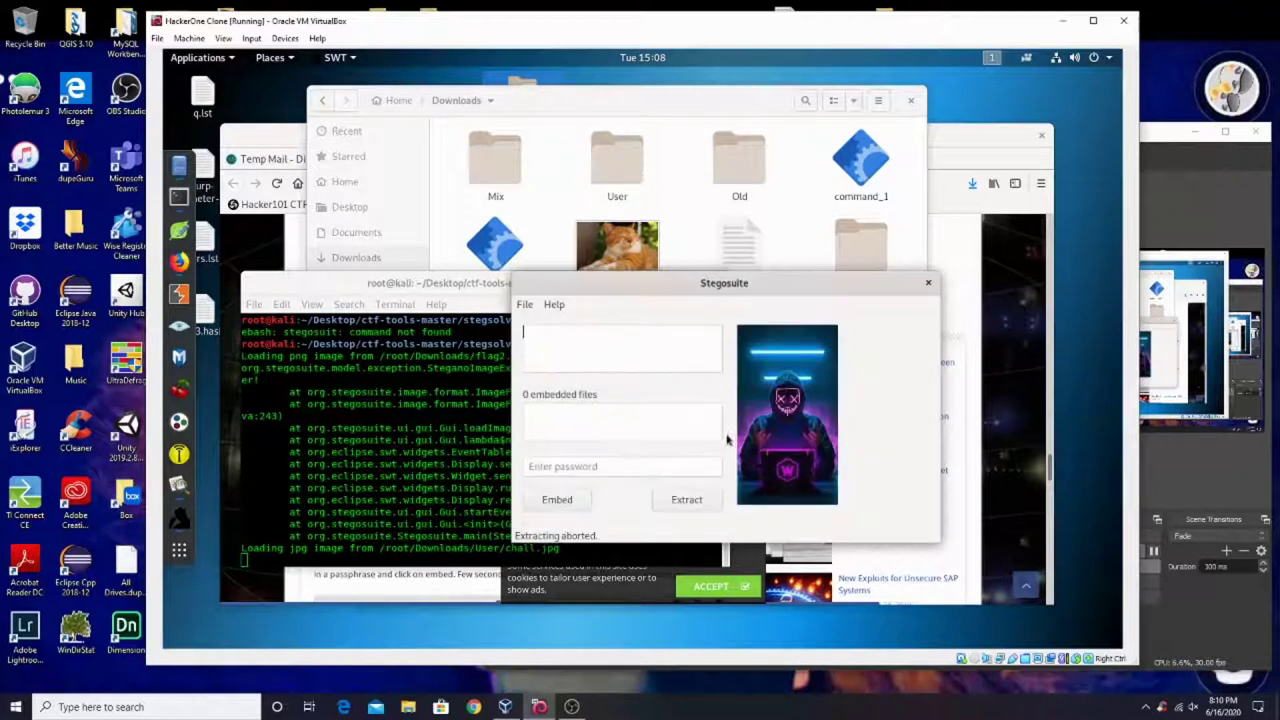
left_click(650, 469)
left_click(686, 500)
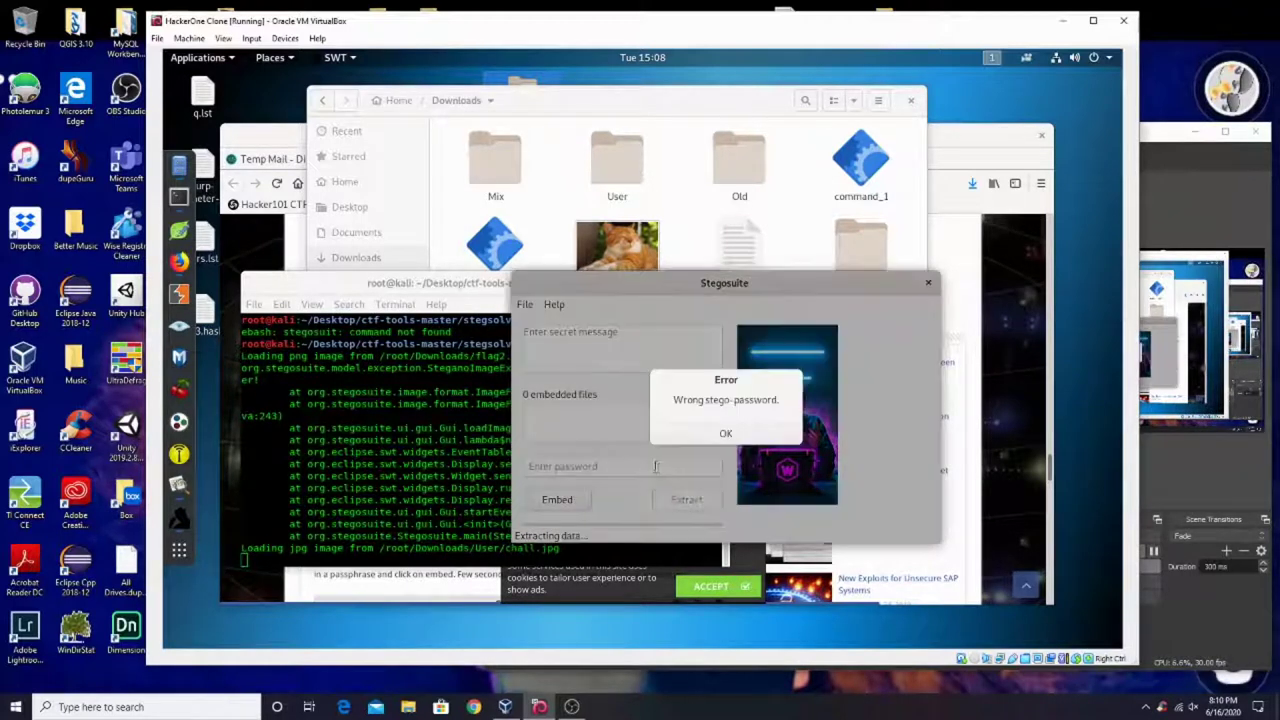
left_click(757, 436)
Load katy.png into Stegosuite and try to extract its hidden data without a password.
left_click(524, 304)
left_click(545, 323)
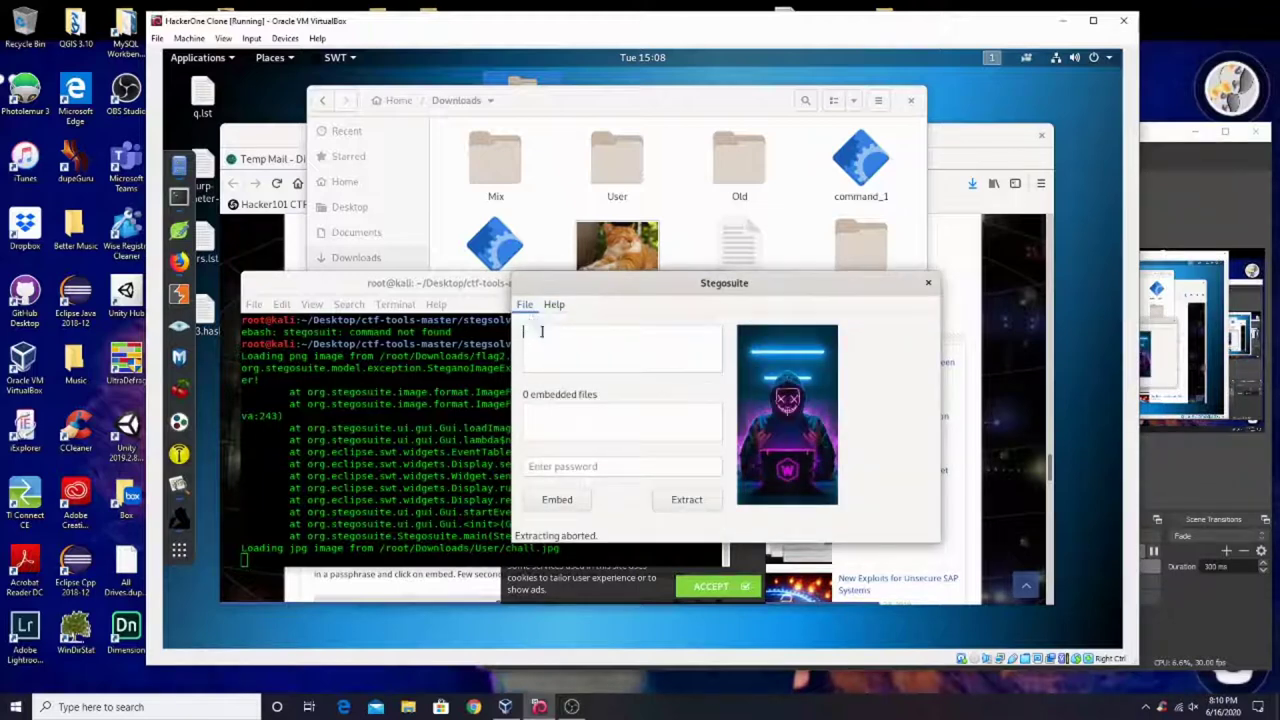
left_click(648, 359)
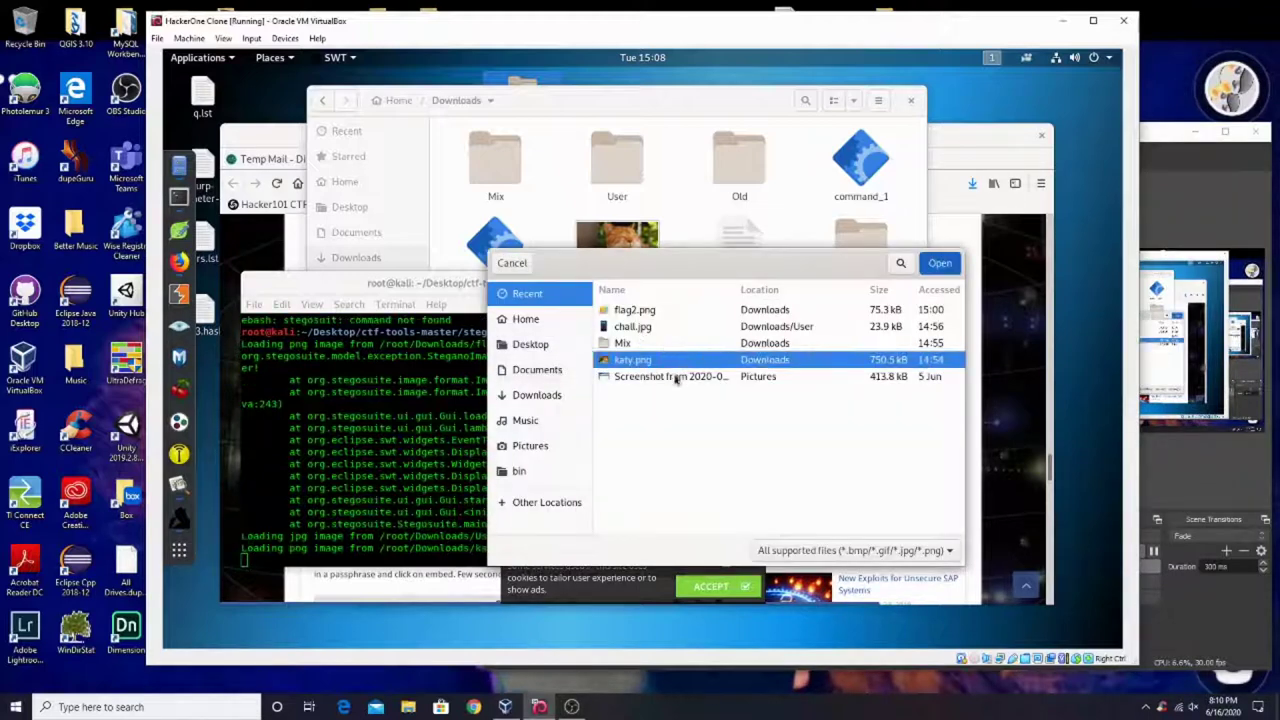
left_click(684, 500)
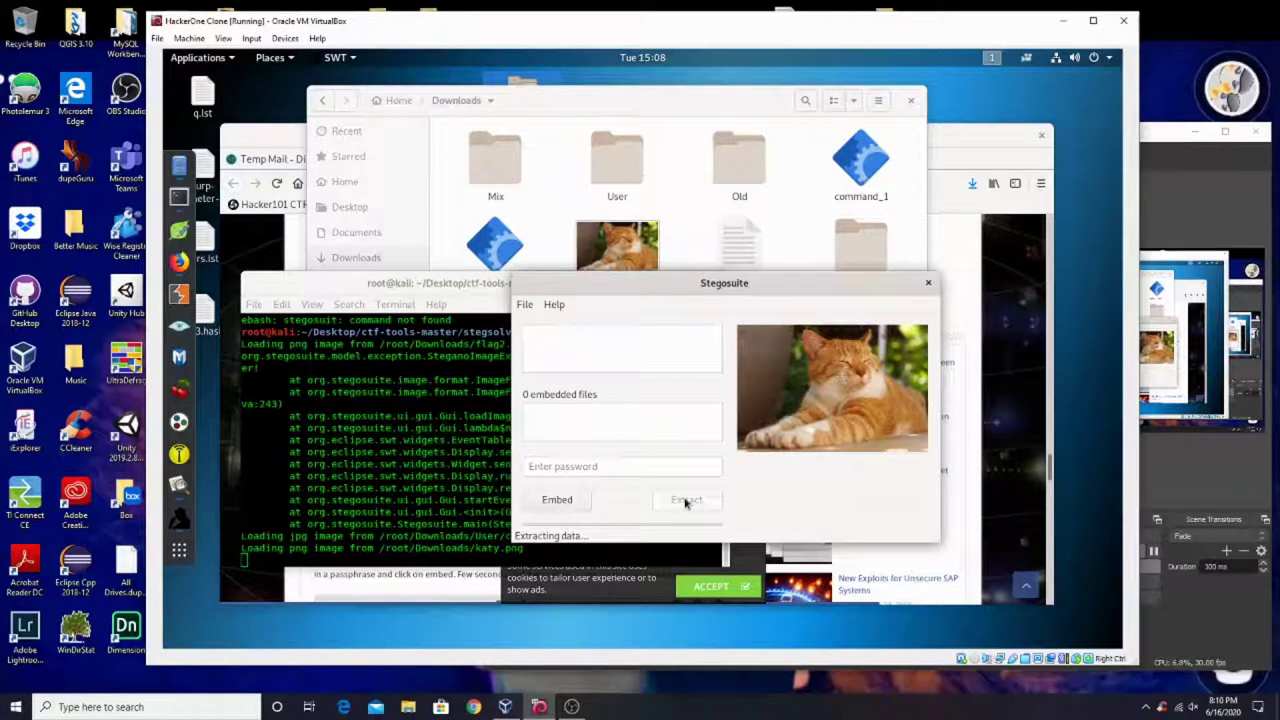
left_click(730, 435)
Enter a guessed password in Stegosuite and try again to extract hidden data from katy.png.
left_click(666, 465)
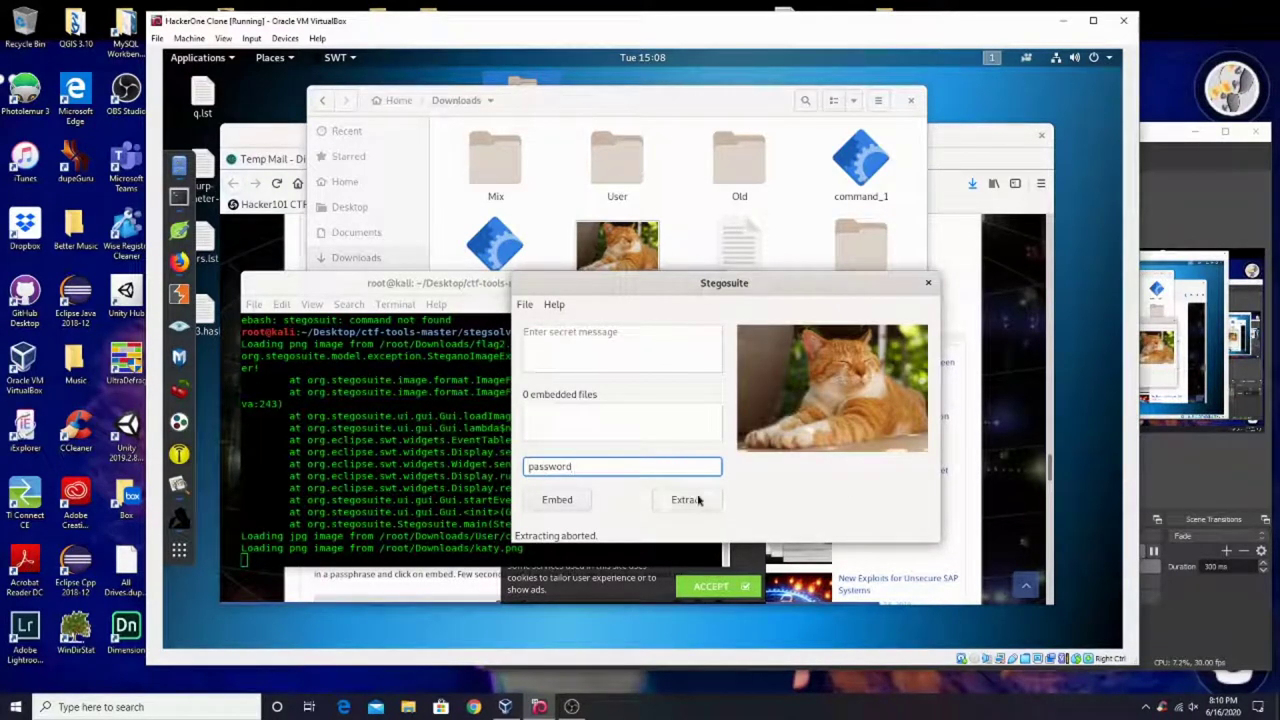
left_click(698, 500)
left_click(709, 441)
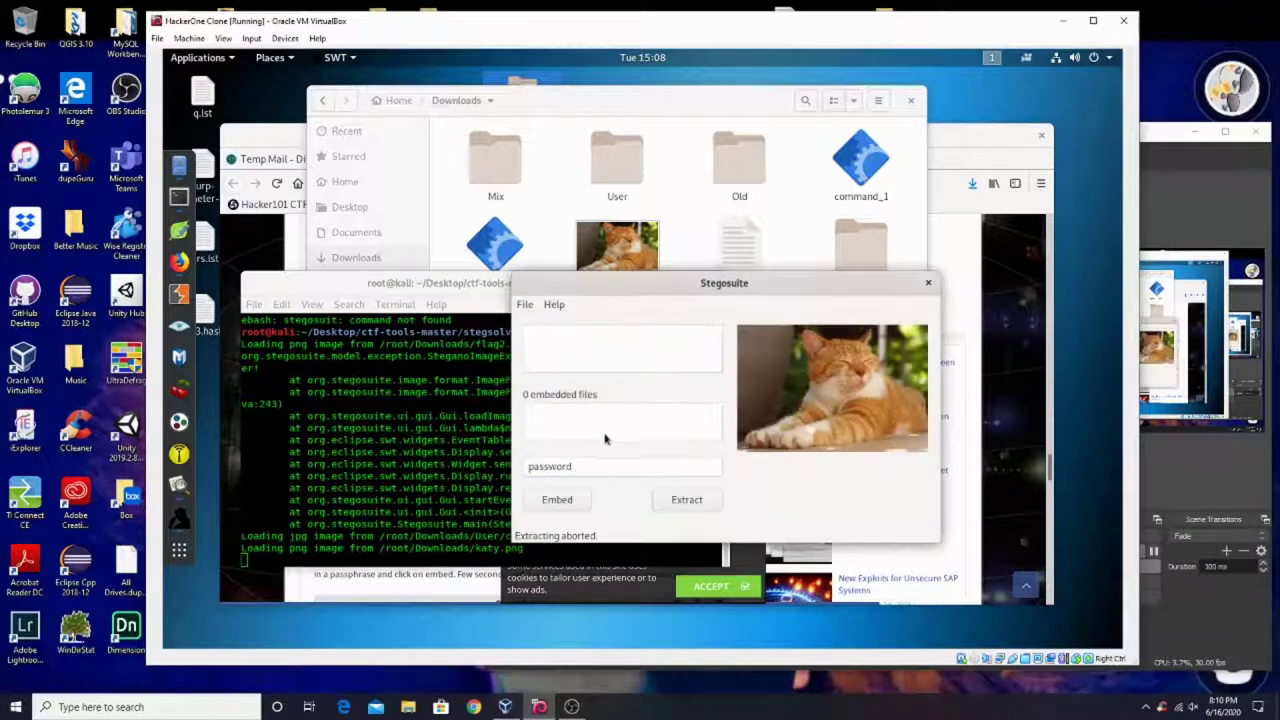
Clear the Stegosuite password and embed an empty message in katy.png.
left_click(600, 466)
double_click(600, 466)
key("BackSpace")
left_click(557, 505)
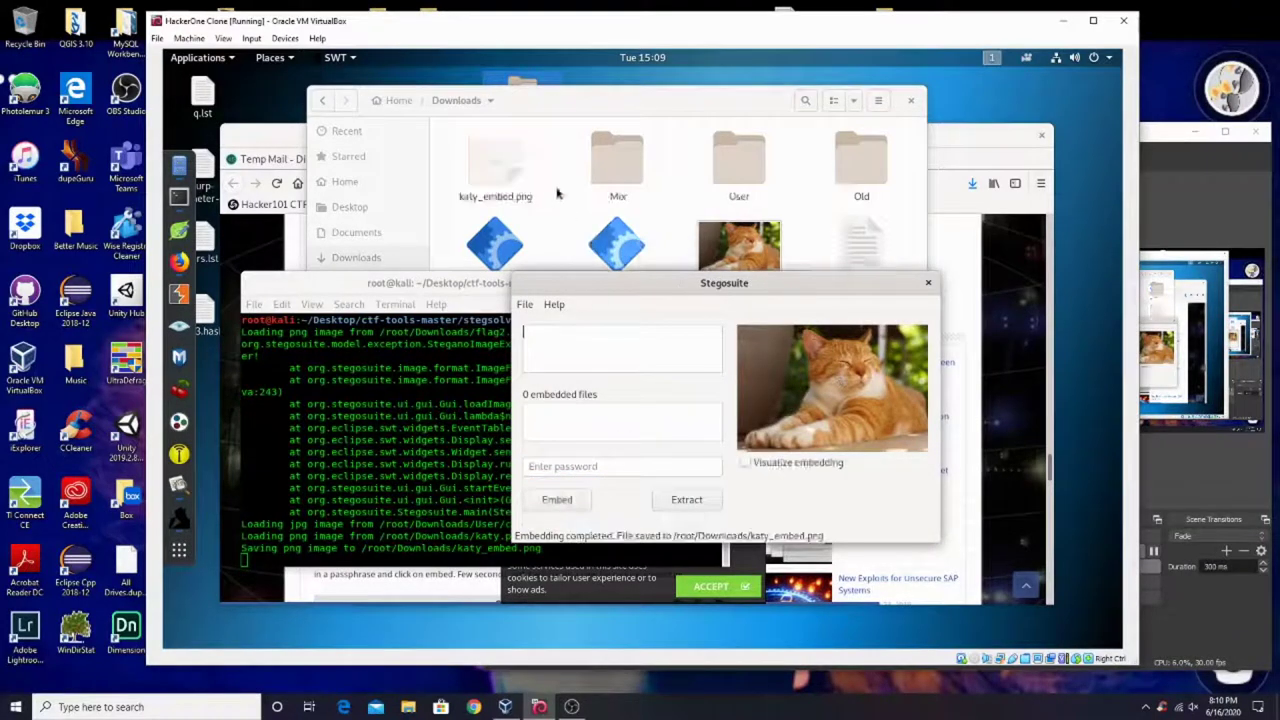
Compare the sizes of katy_embed.png and katy.png in the Downloads folder.
left_click(490, 168)
left_click(742, 248)
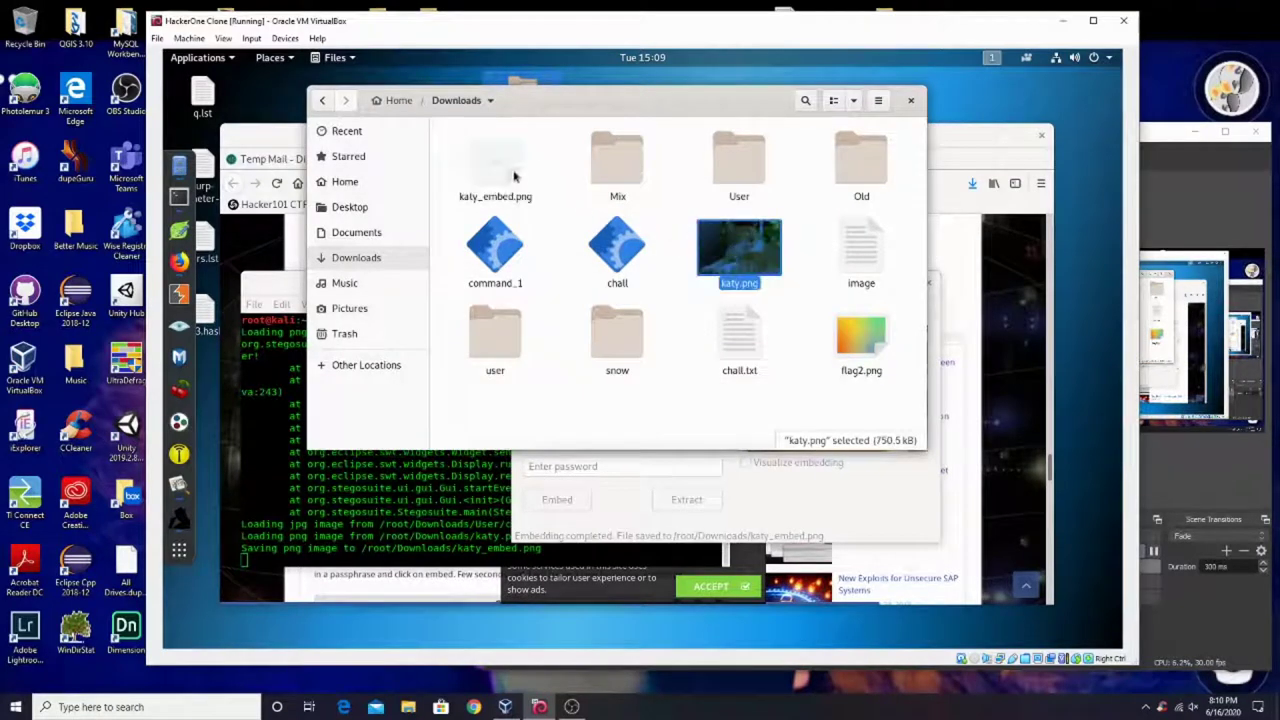
left_click(497, 172)
left_click(740, 248)
left_click(495, 165)
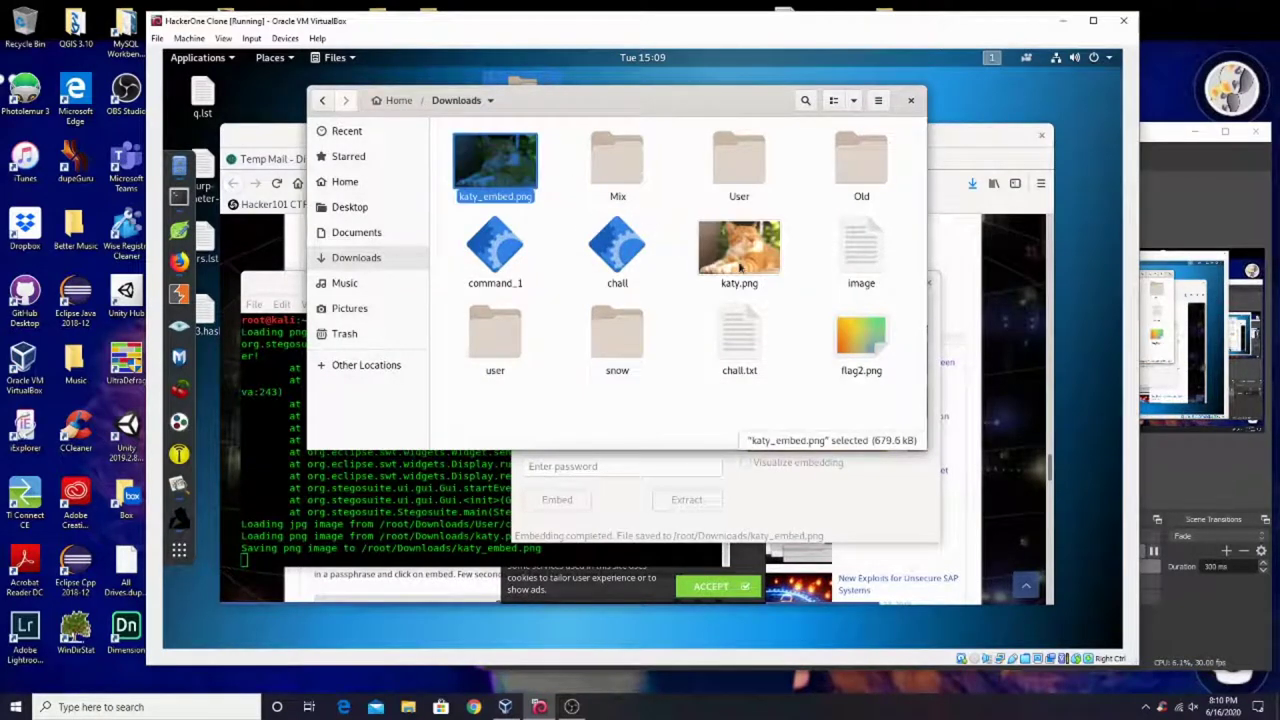
left_click(740, 248)
left_click(532, 198)
Open a terminal in the Downloads folder and run compare on katy_embed.png and katy.png.
right_click(613, 393)
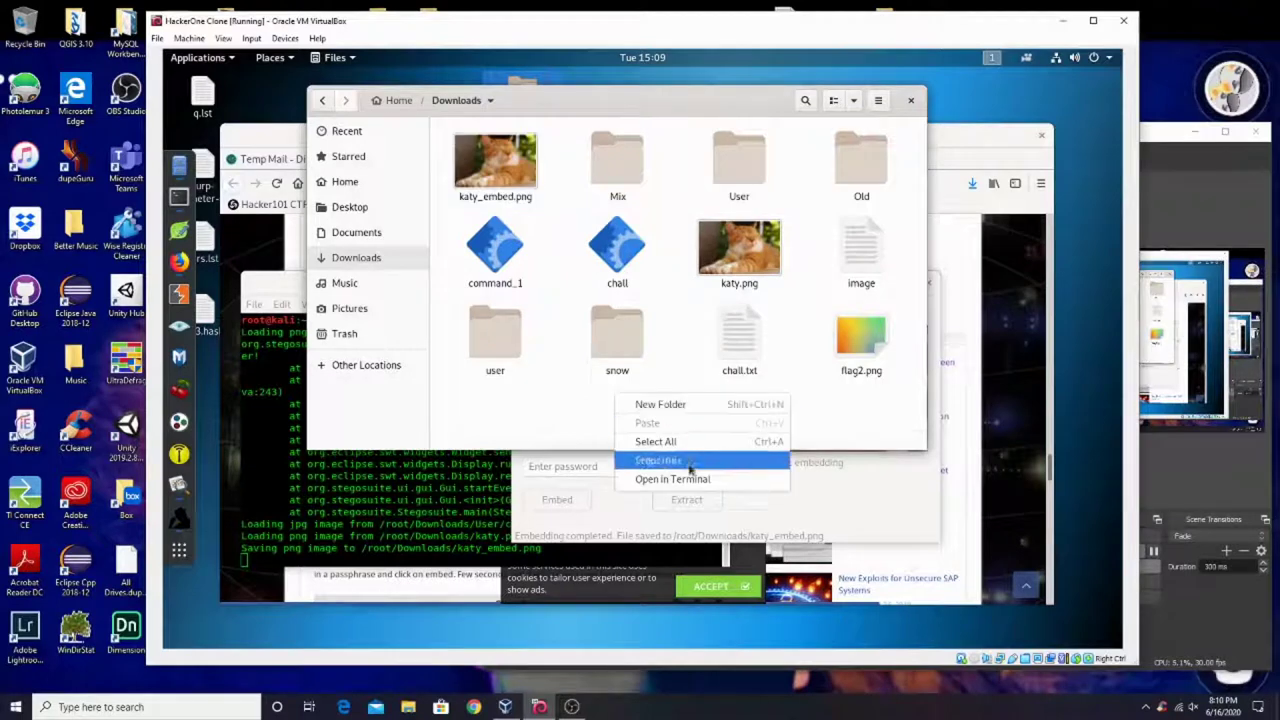
left_click(686, 487)
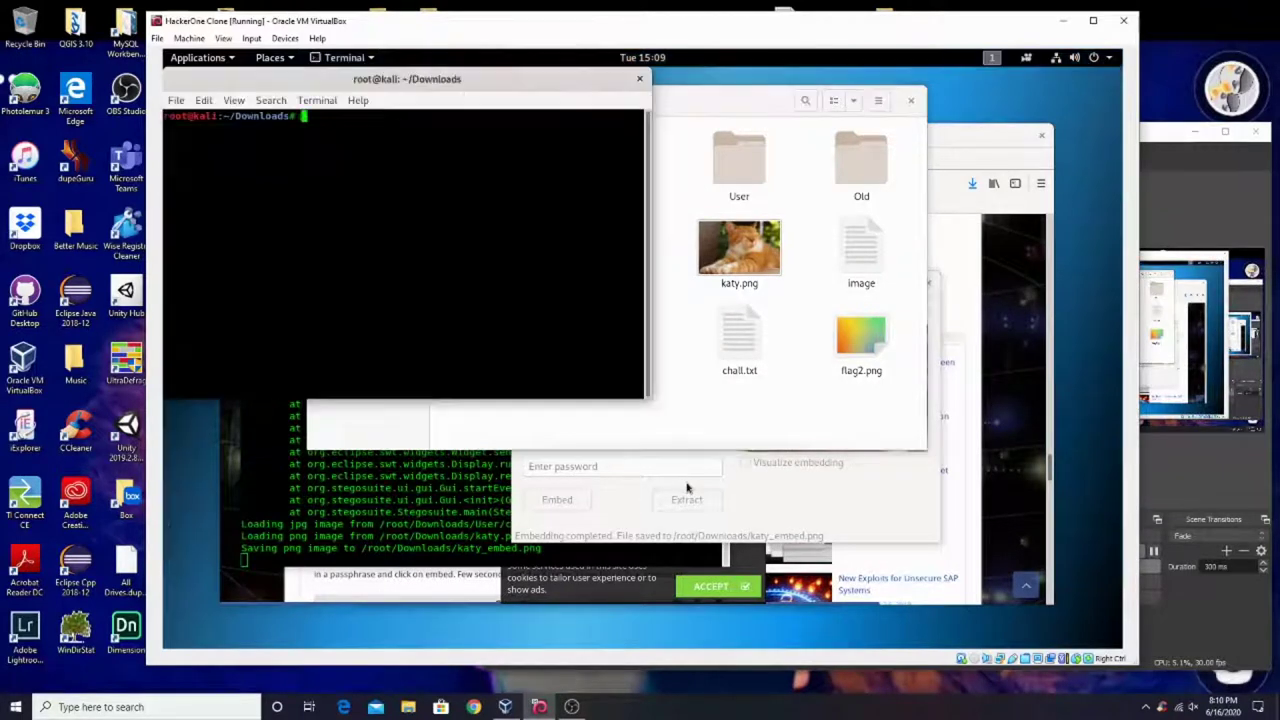
type("compare katy")
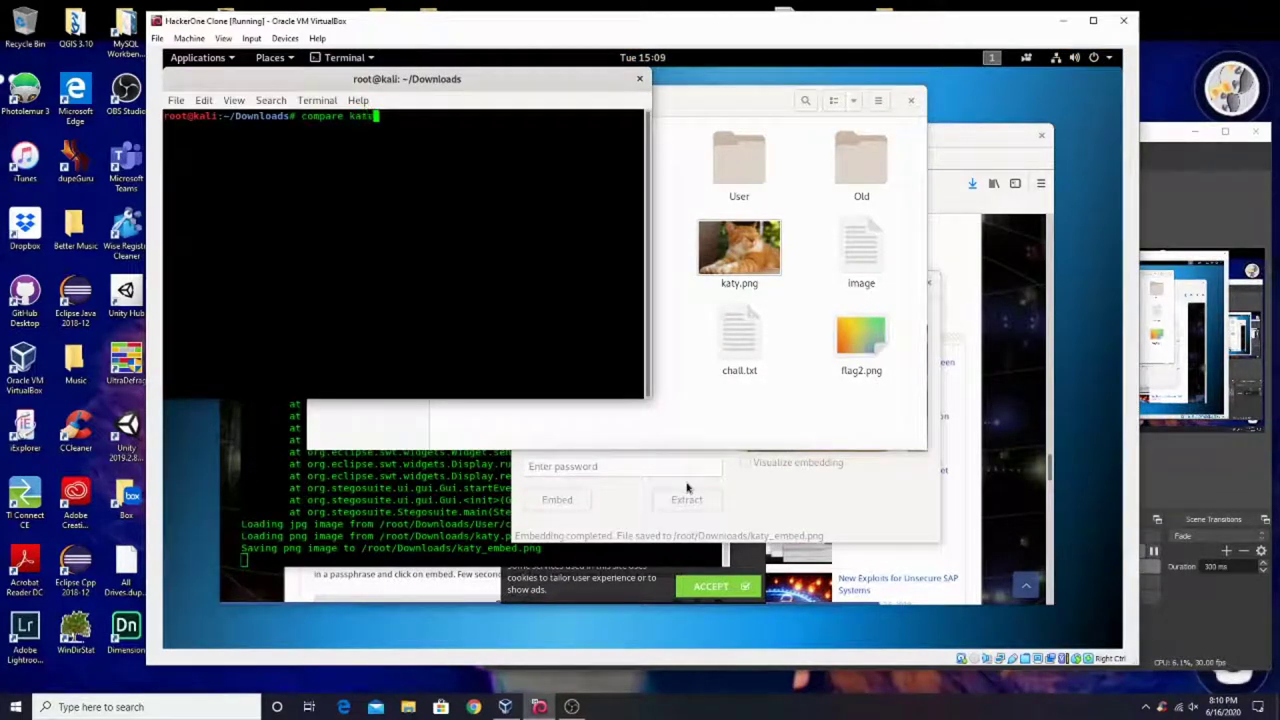
type("_")
key("Tab")
type("katy.")
key("Tab")
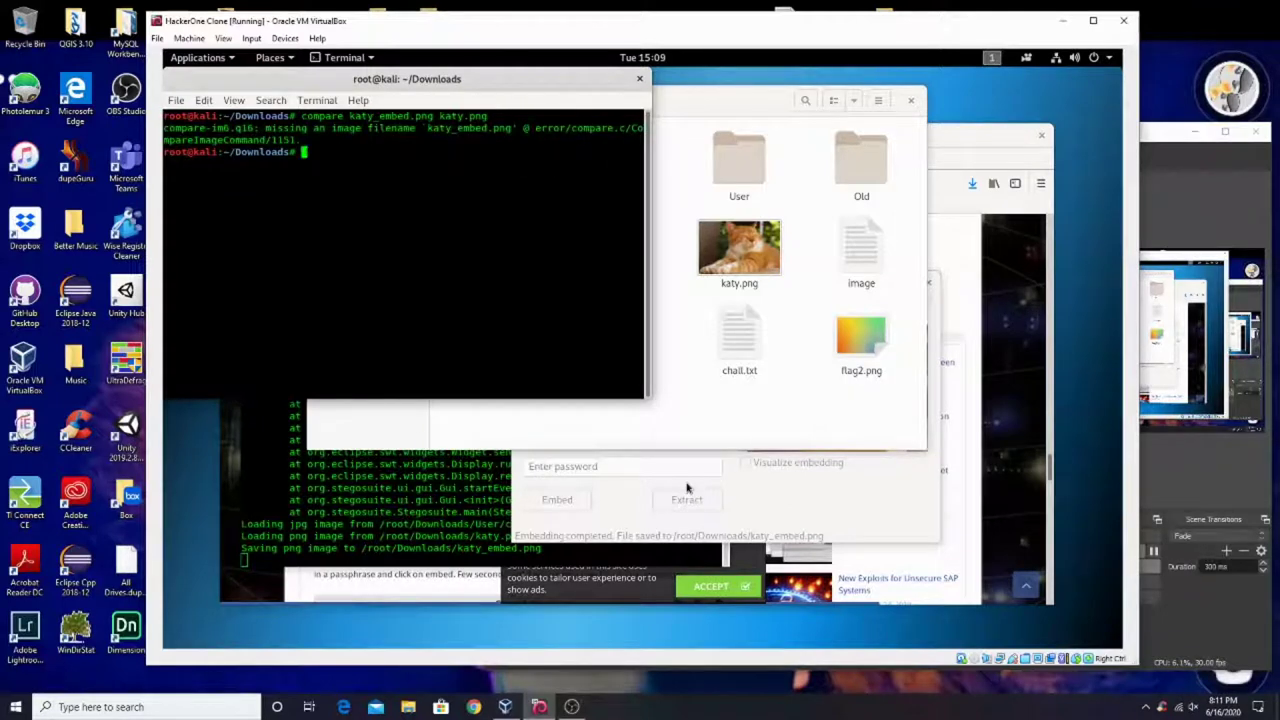
Rerun the compare command with katy_embed.png enclosed in double quotes.
key("Up")
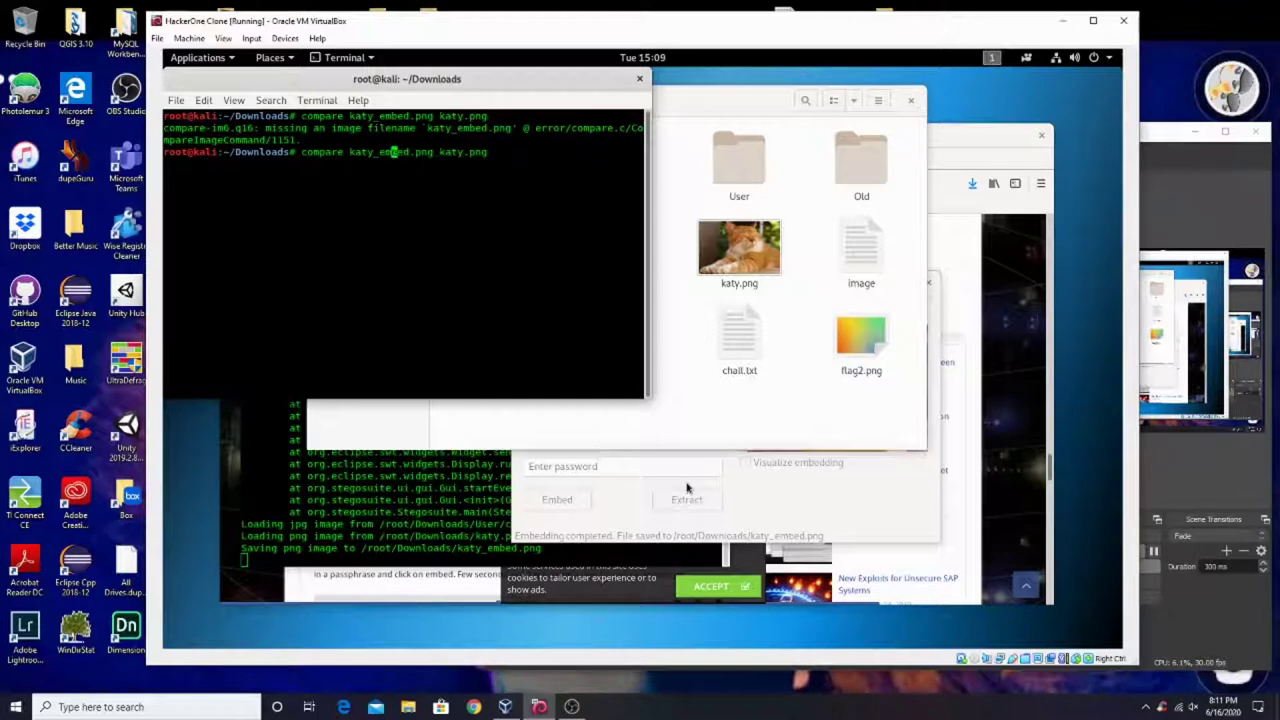
type("-")
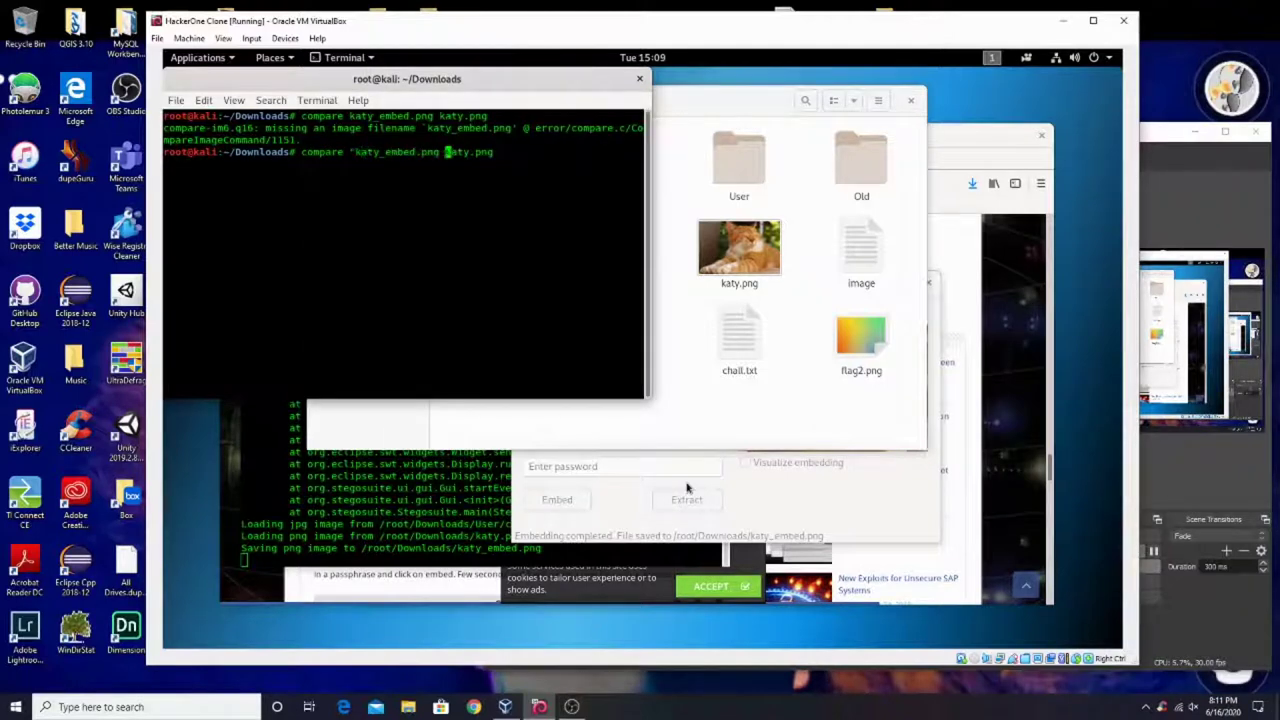
key("Left")
type("\"")
key("Return")
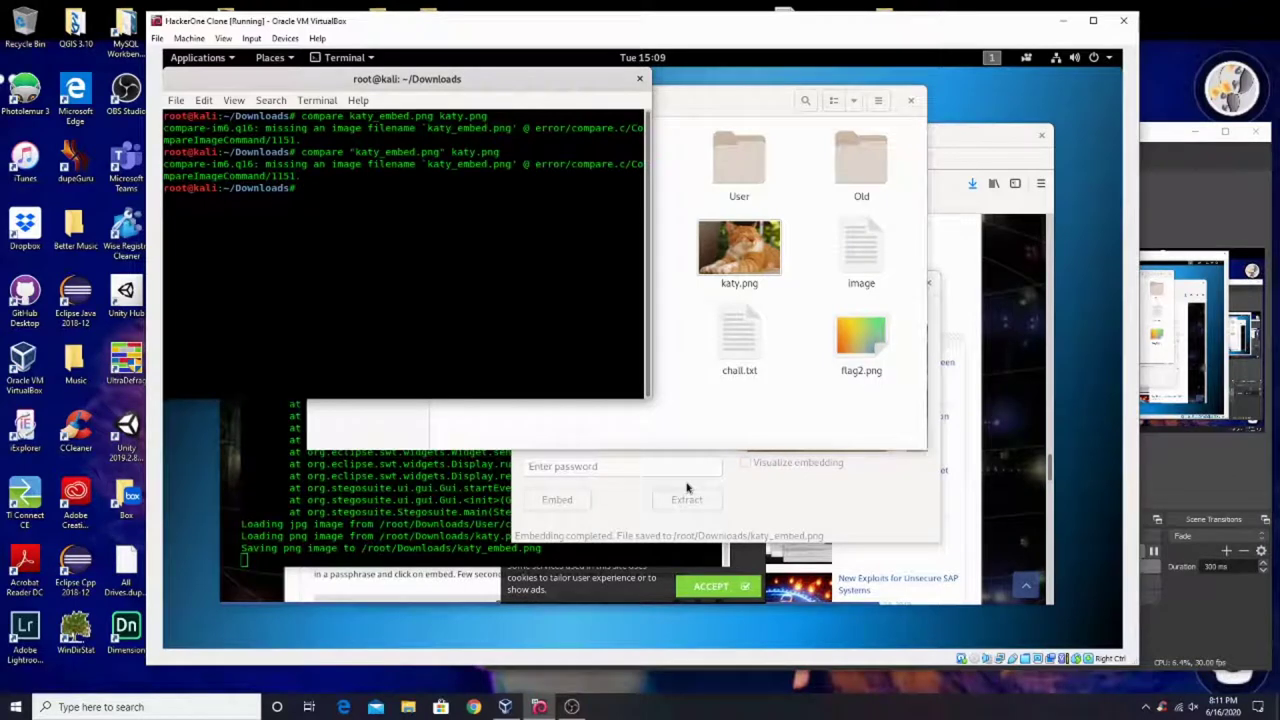
Run compare with only katy.png as its argument and review the usage syntax and image settings in its help text.
key("Up")
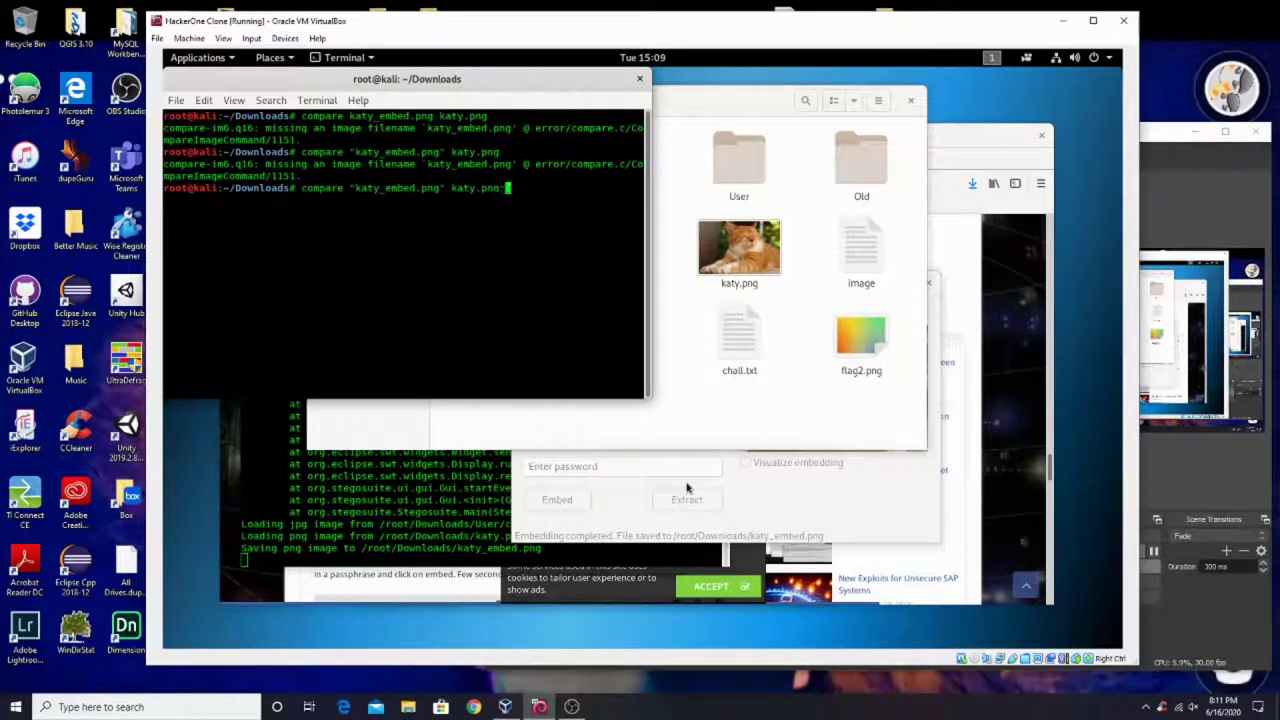
key("BackSpace")
key("BackSpace")
key("BackSpace")
key("BackSpace")
key("BackSpace")
key("BackSpace")
key("BackSpace")
key("BackSpace")
key("BackSpace")
key("BackSpace")
key("BackSpace")
key("BackSpace")
key("BackSpace")
key("BackSpace")
key("BackSpace")
key("BackSpace")
key("BackSpace")
key("BackSpace")
key("BackSpace")
key("BackSpace")
type("--help")
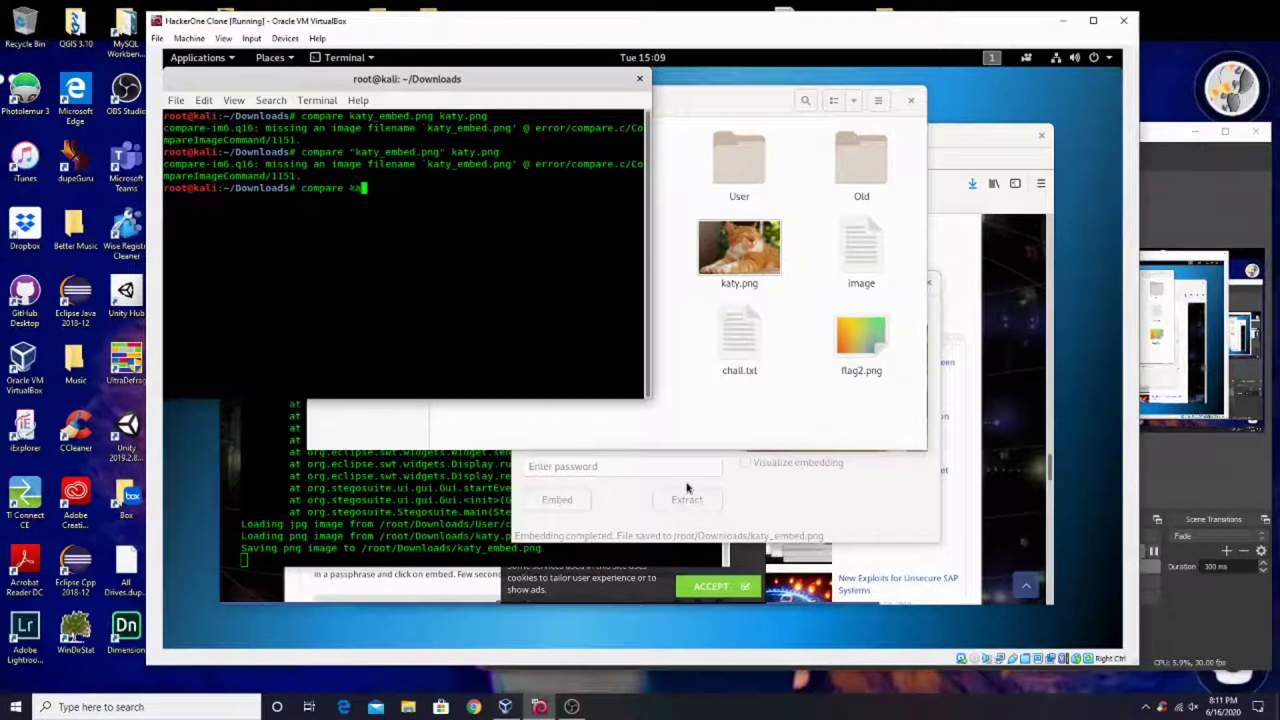
key("Return")
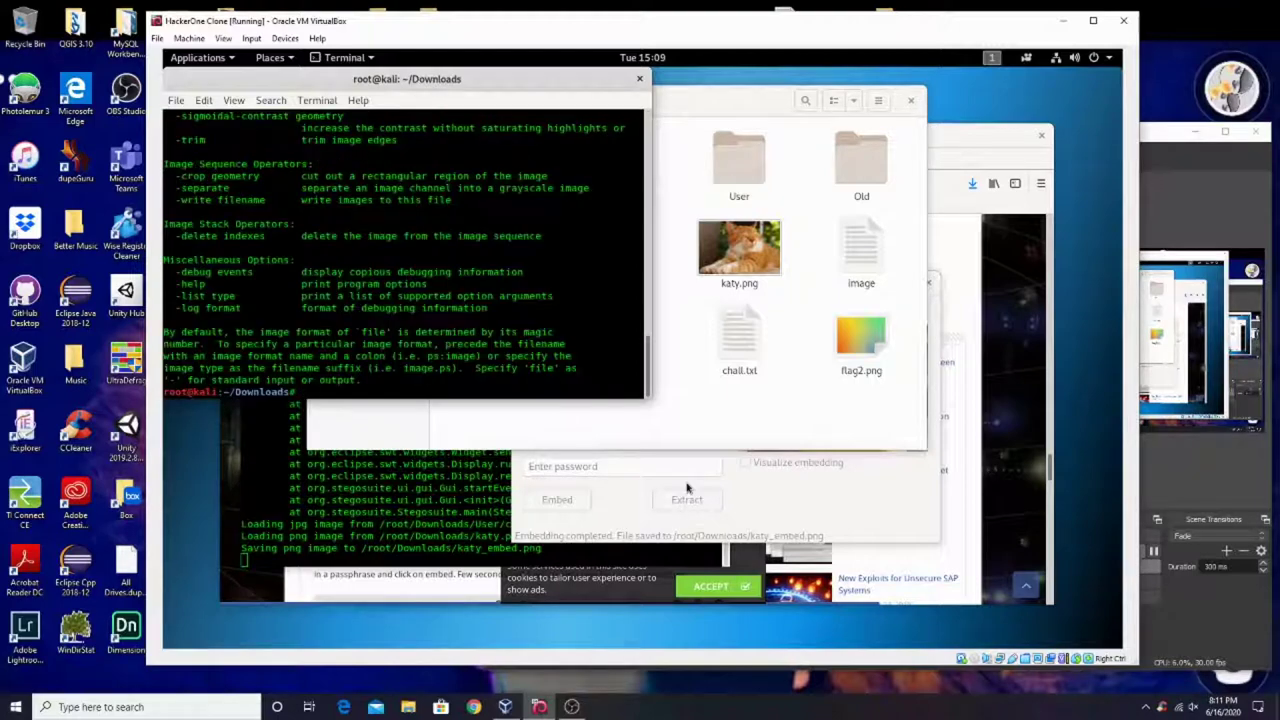
scroll(446, 285, "up", 10)
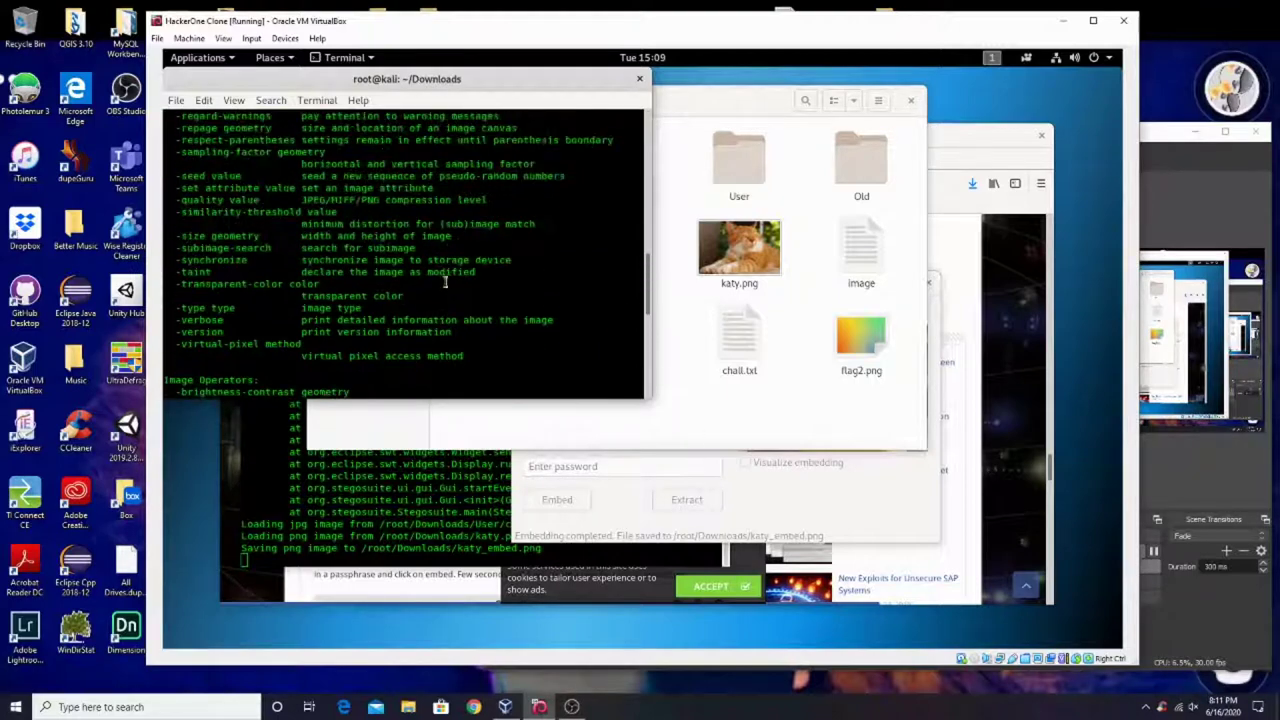
scroll(448, 283, "up", 6)
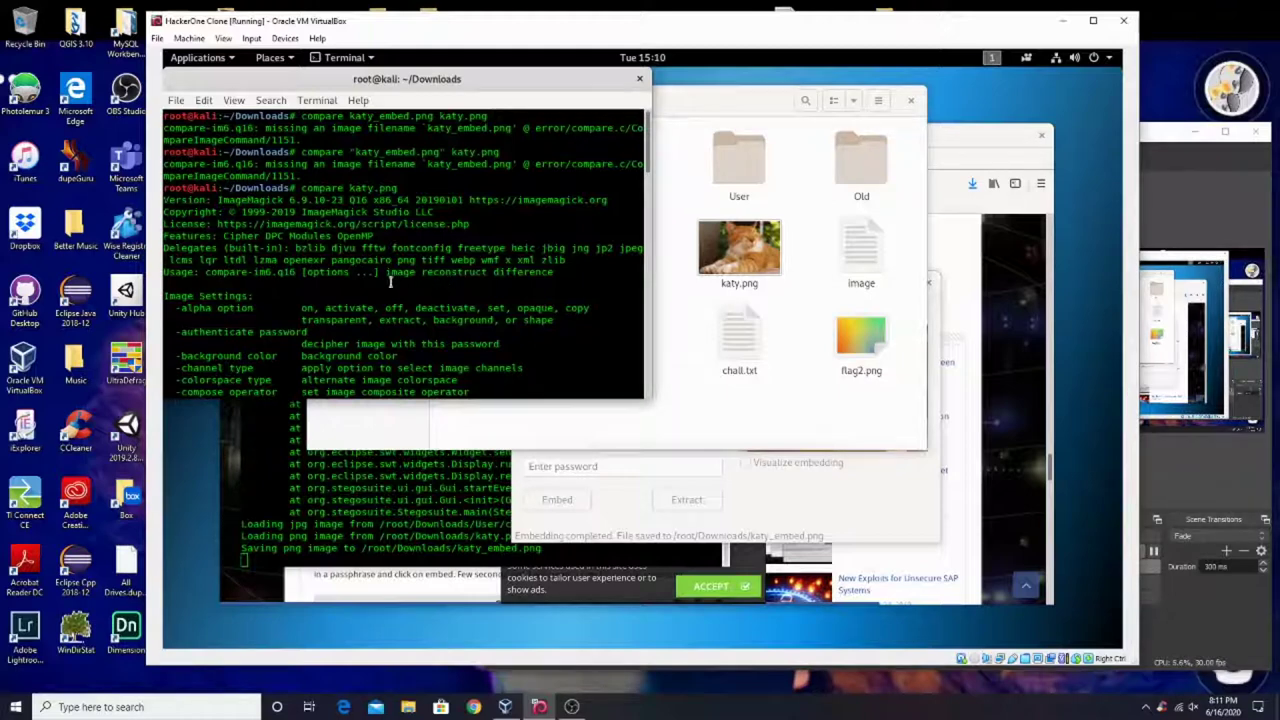
scroll(464, 345, "down", 4)
scroll(464, 345, "down", 1)
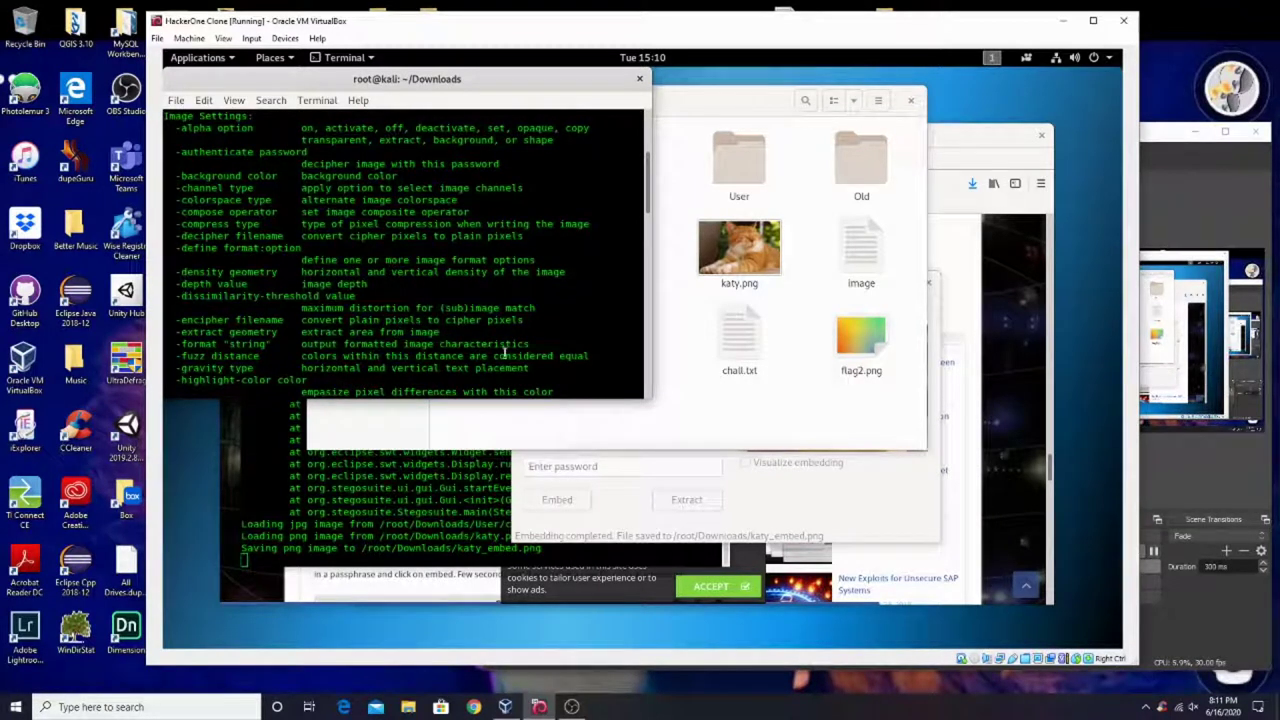
Run compare with katy.png first and the quoted katy_embed.png second.
type("compare katy.png k")
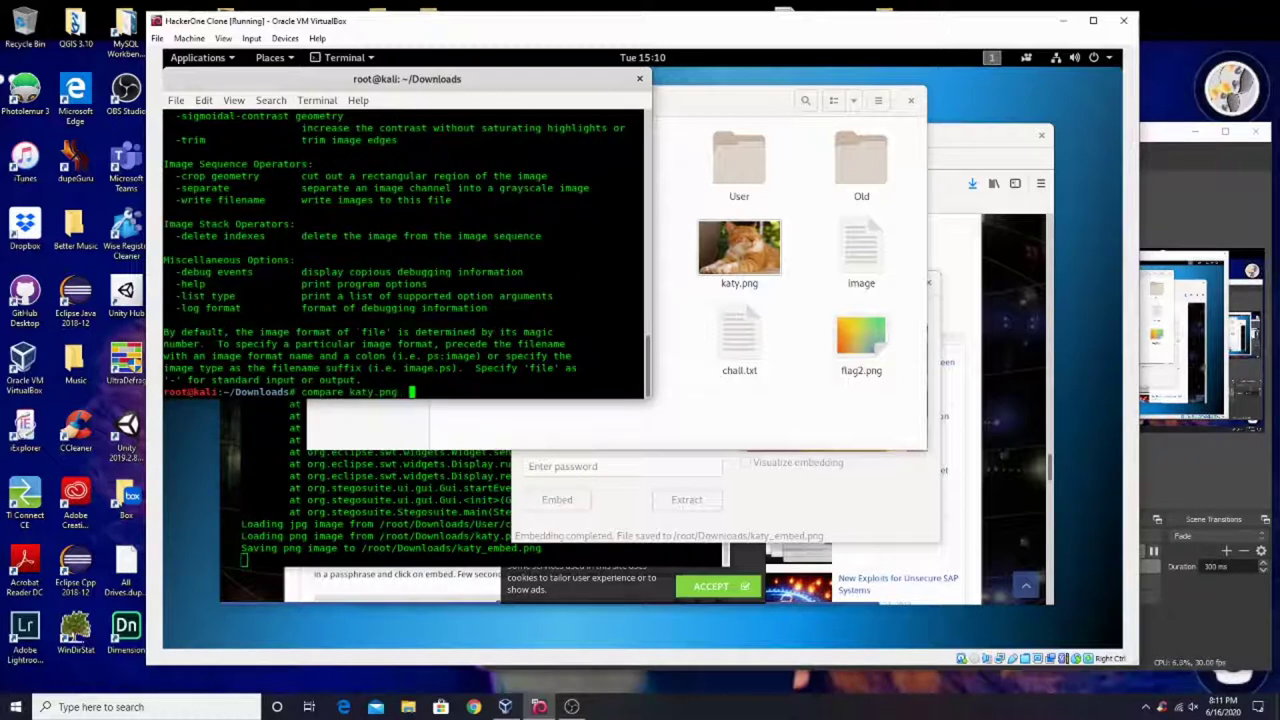
key("BackSpace")
key("BackSpace")
type("katy_")
key("Tab")
key("Return")
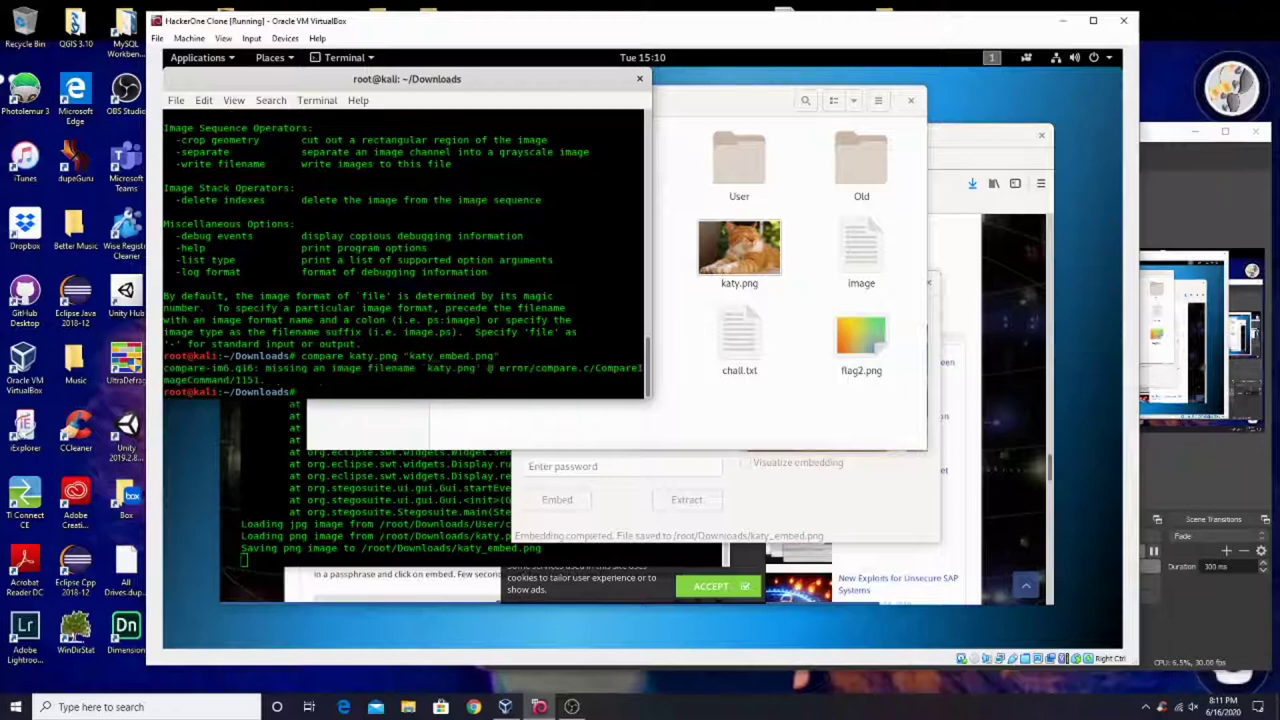
Repeat the comparison of katy.png and katy_embed.png with its output redirected to a file named a.
key("Up")
type("- a")
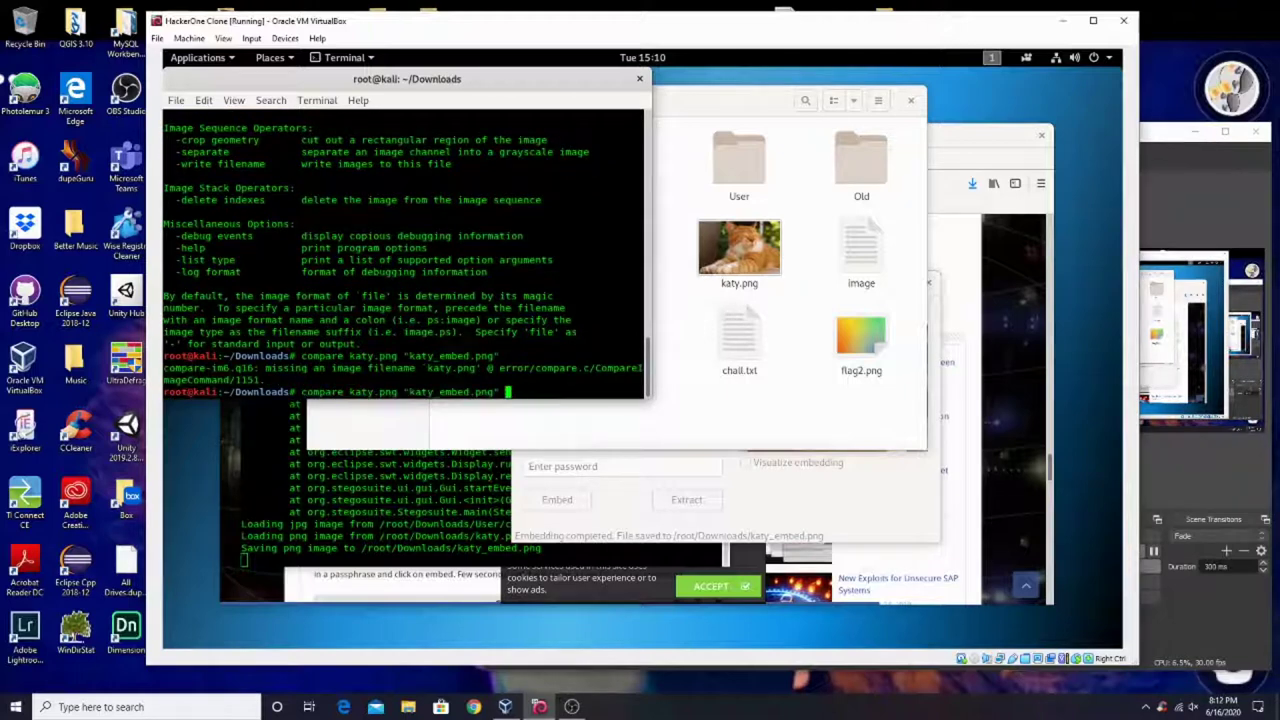
key("Return")
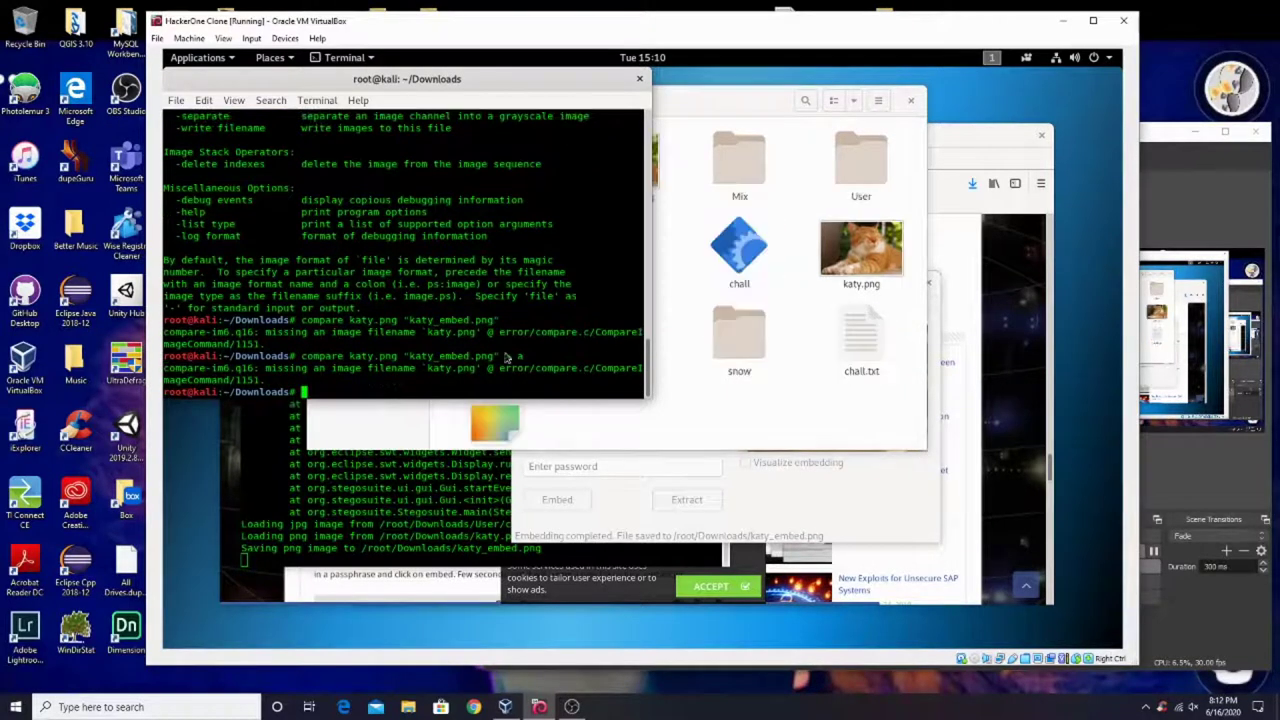
Move the file named a from the Downloads folder to the trash.
left_click(780, 410)
left_click(494, 153)
right_click(494, 153)
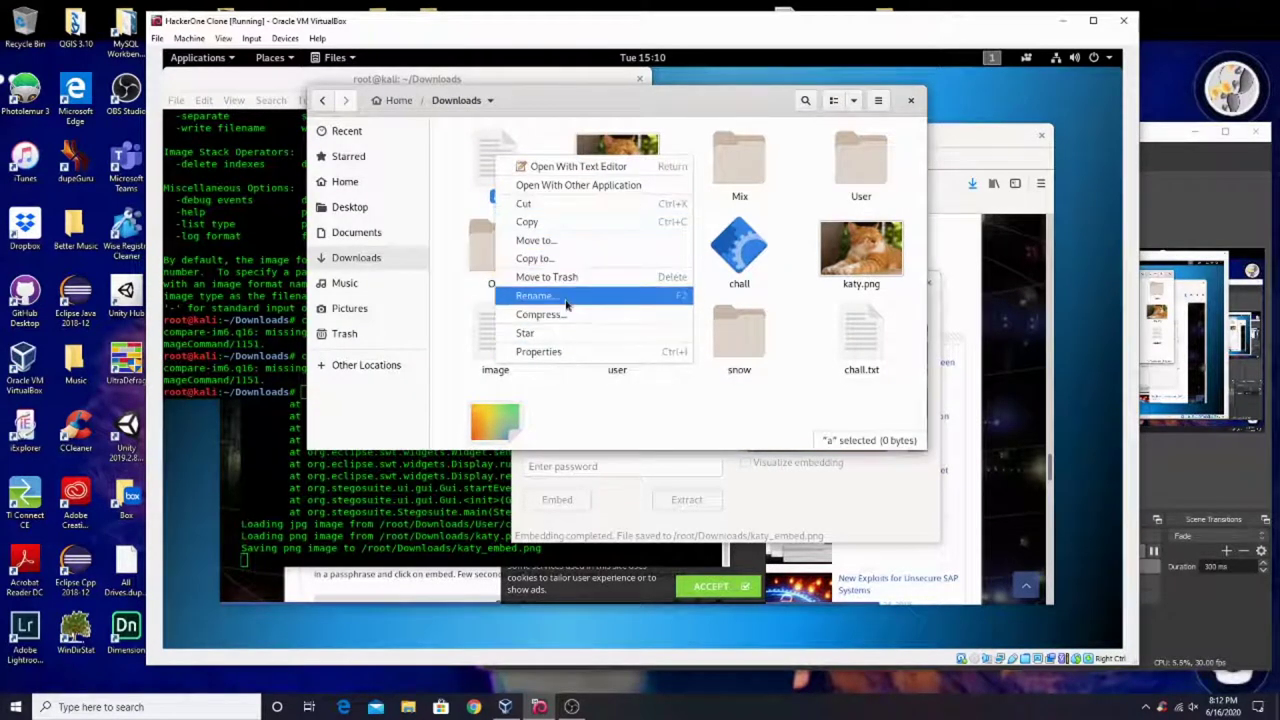
left_click(546, 277)
key("alt+Tab")
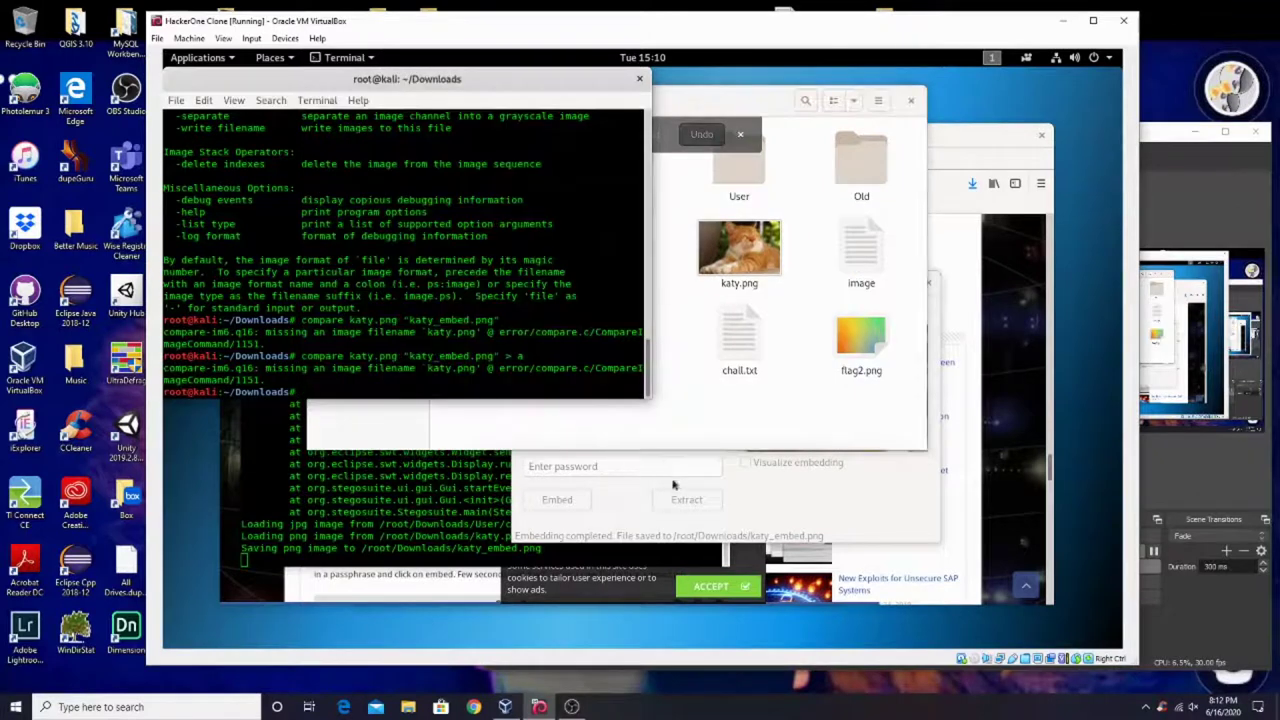
left_click_drag(484, 368, 420, 368)
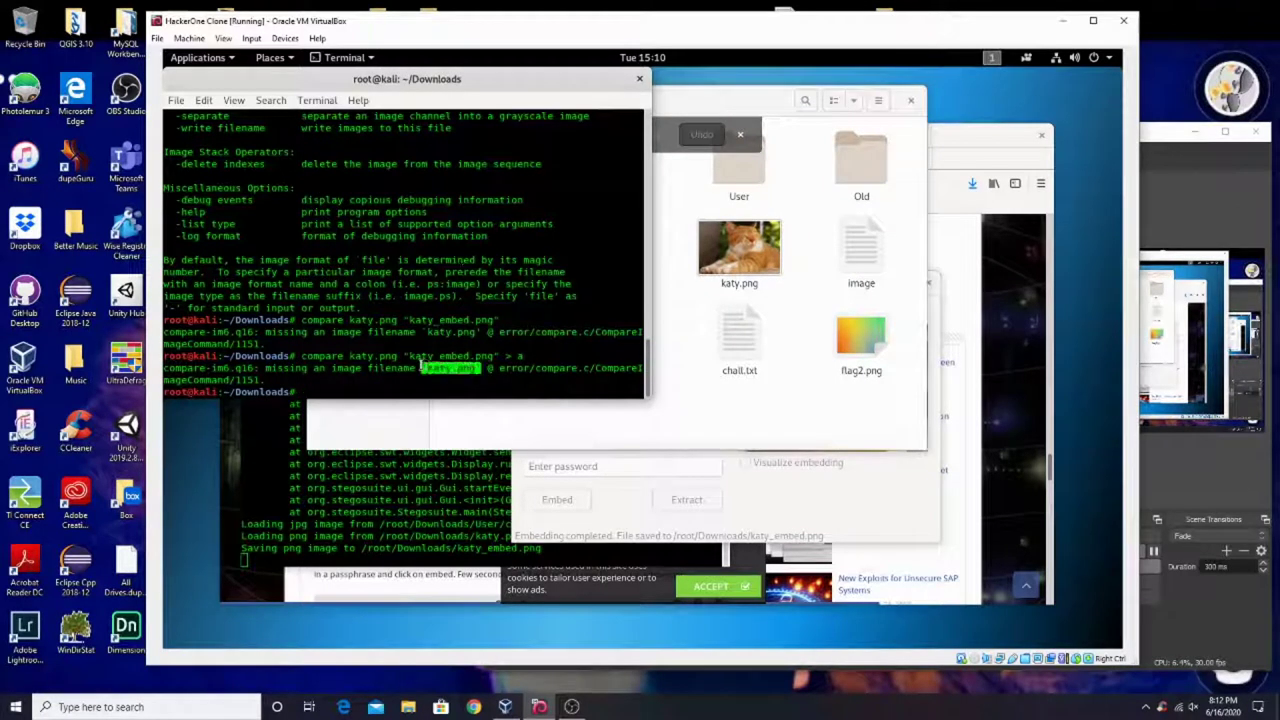
left_click(420, 368)
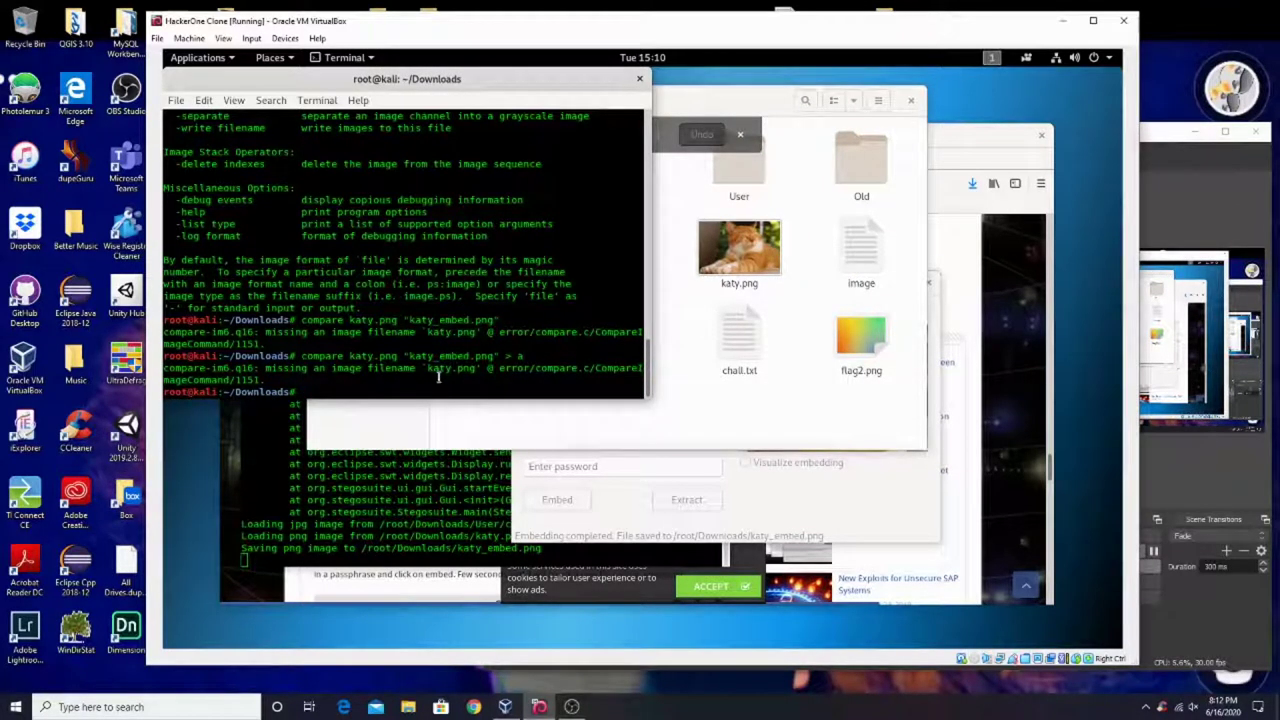
left_click(518, 425)
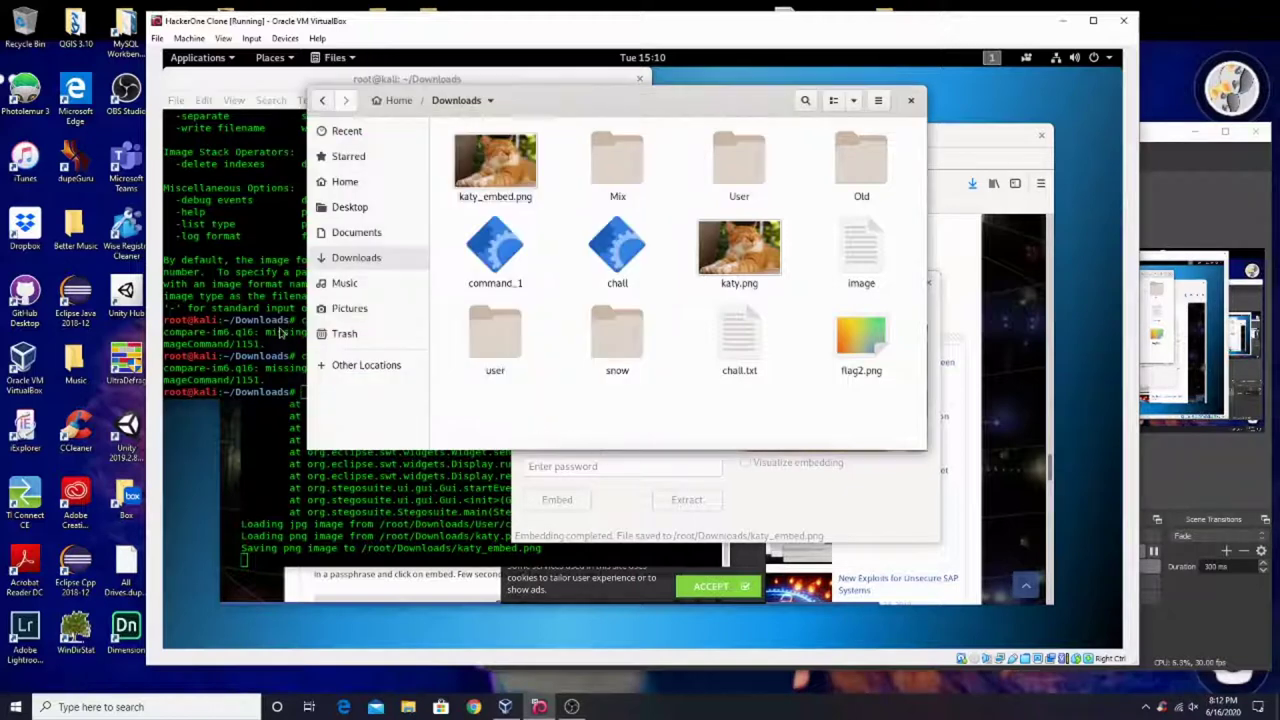
Run diff on katy.png and katy_embed.png in the Downloads terminal.
left_click(281, 333)
type("diff katy")
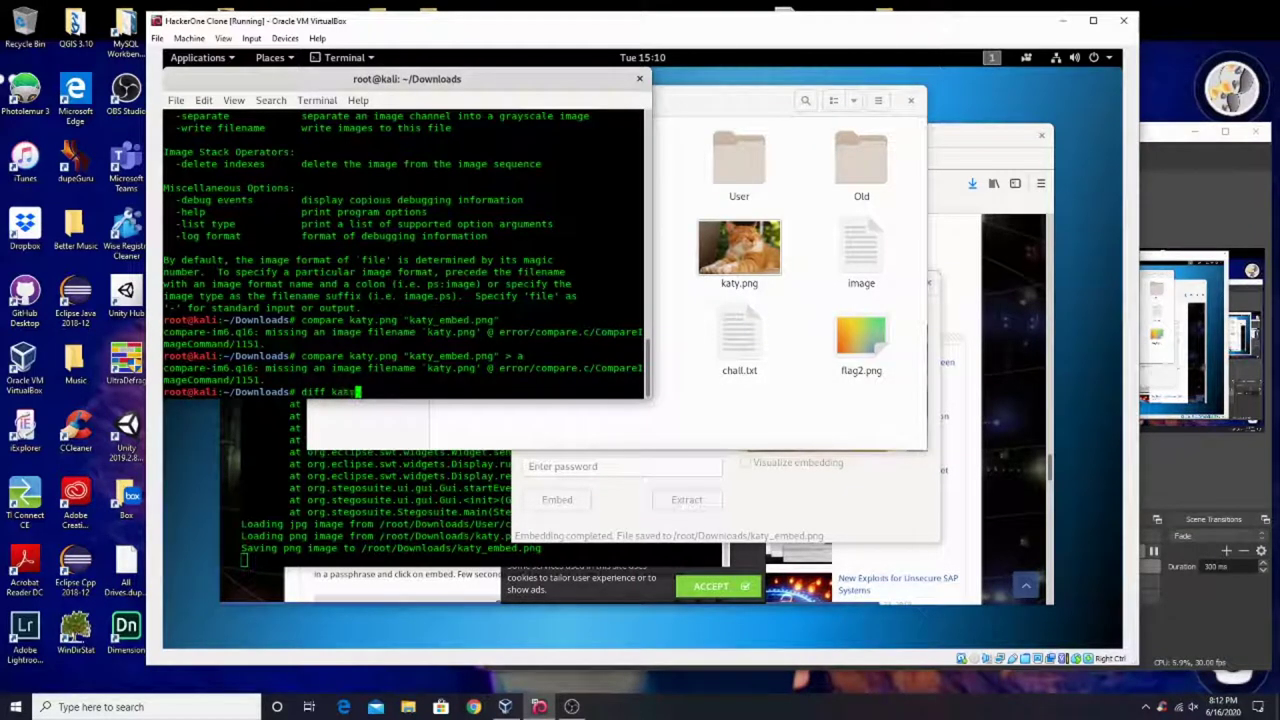
type(".")
key("Tab")
type("katy")
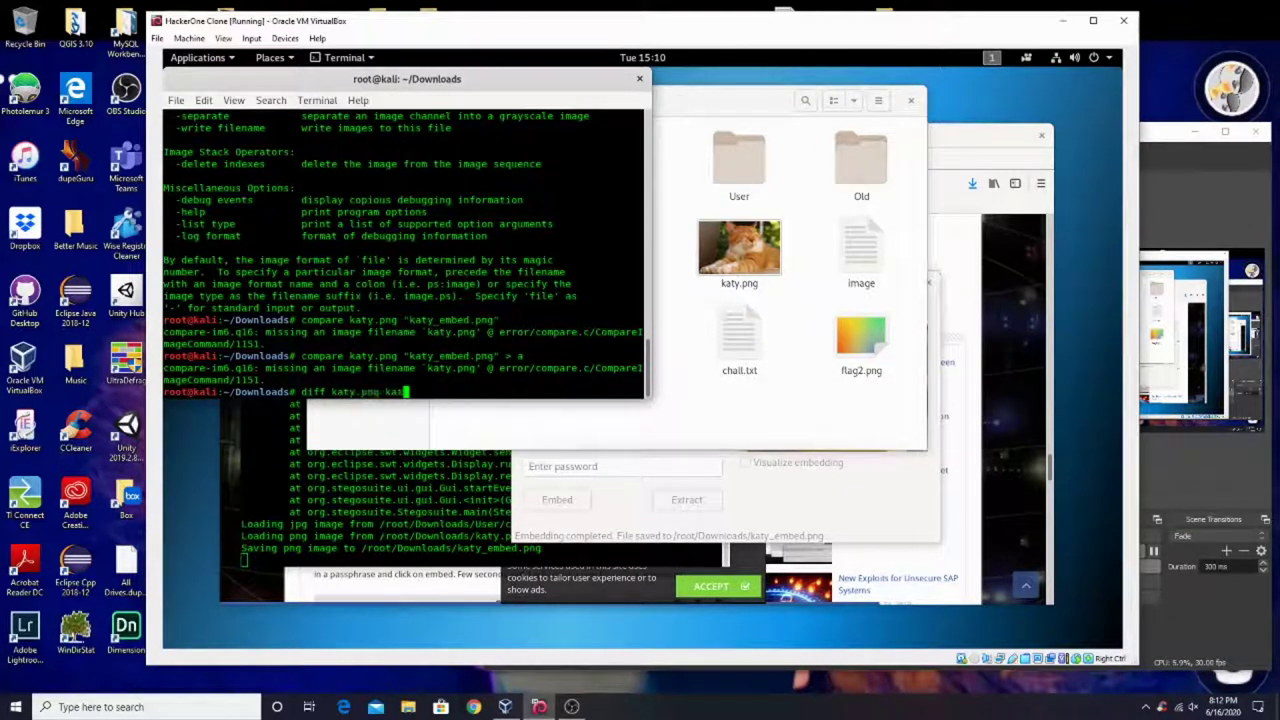
type("_")
key("Tab")
key("Return")
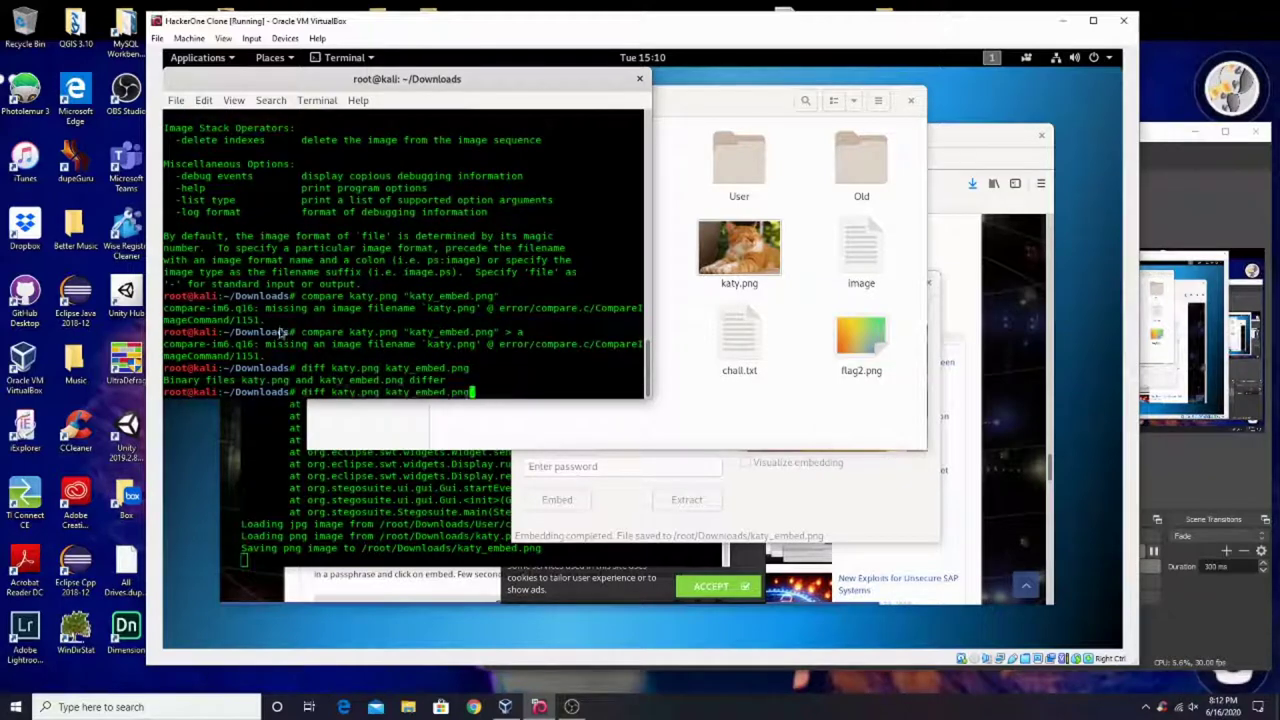
key("alt+Tab")
left_click(656, 381)
key("ctrl+t")
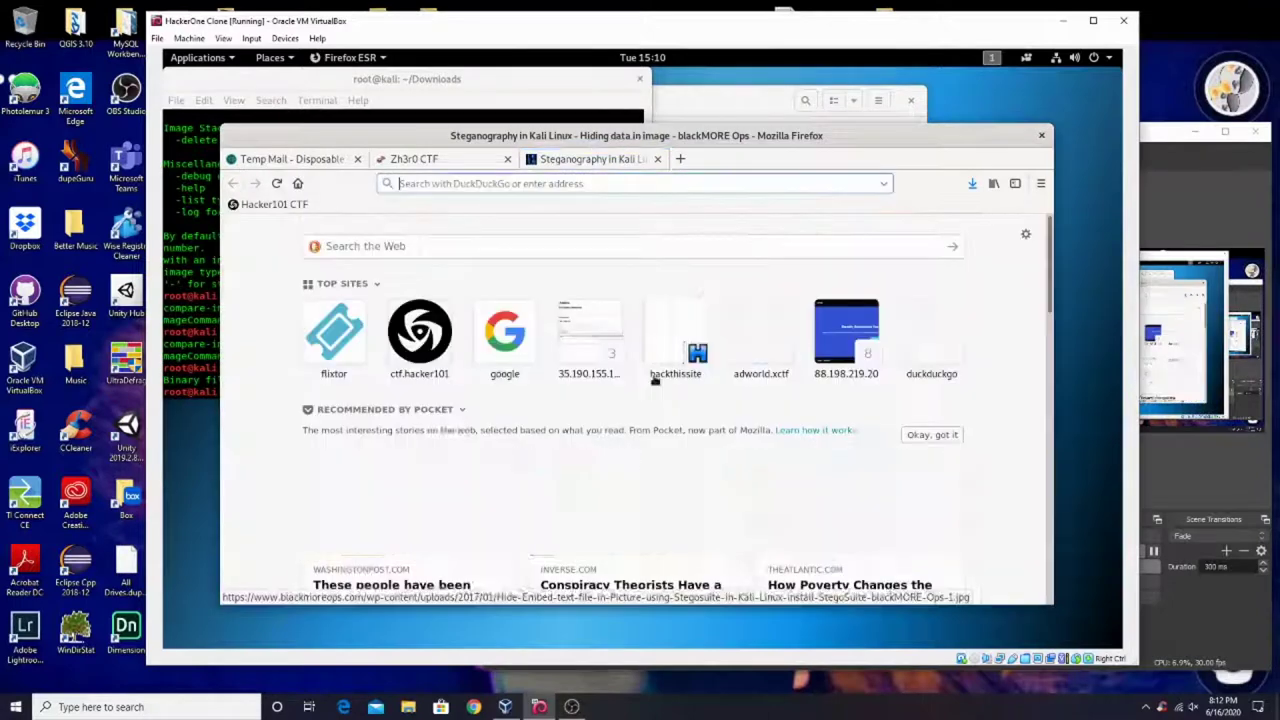
type("print")
key("BackSpace")
key("BackSpace")
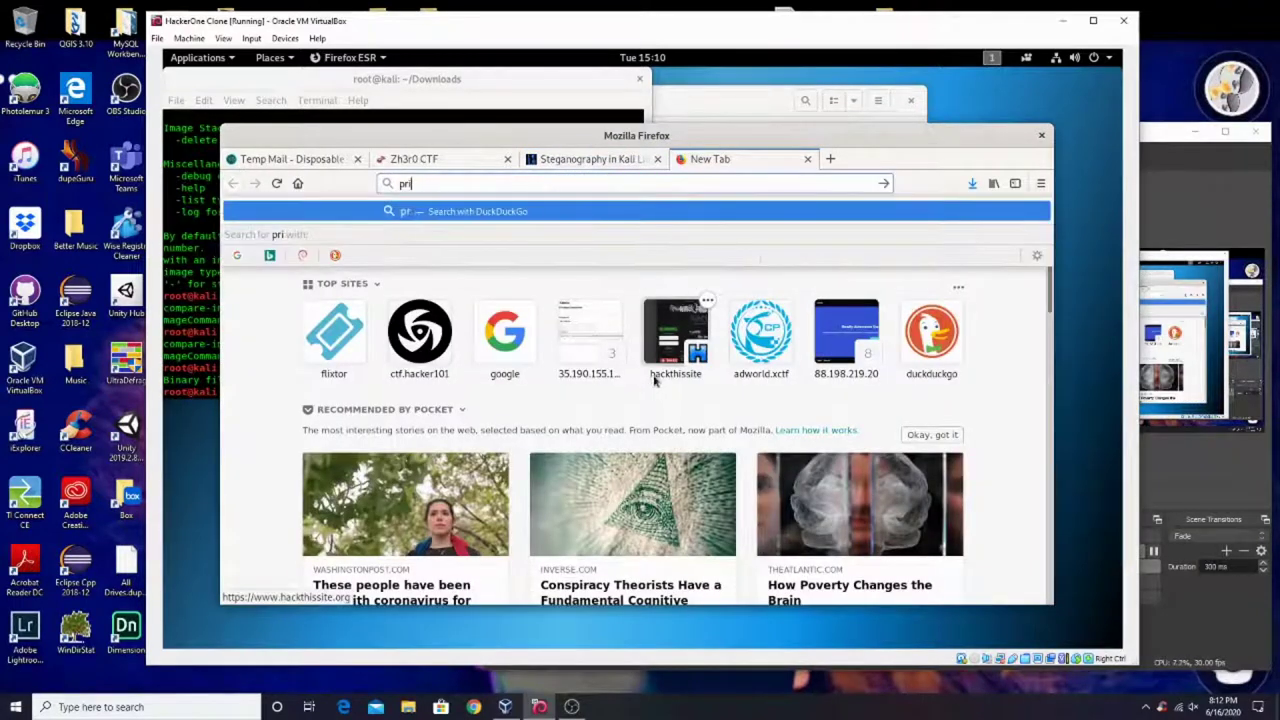
type("t")
key("alt+Tab")
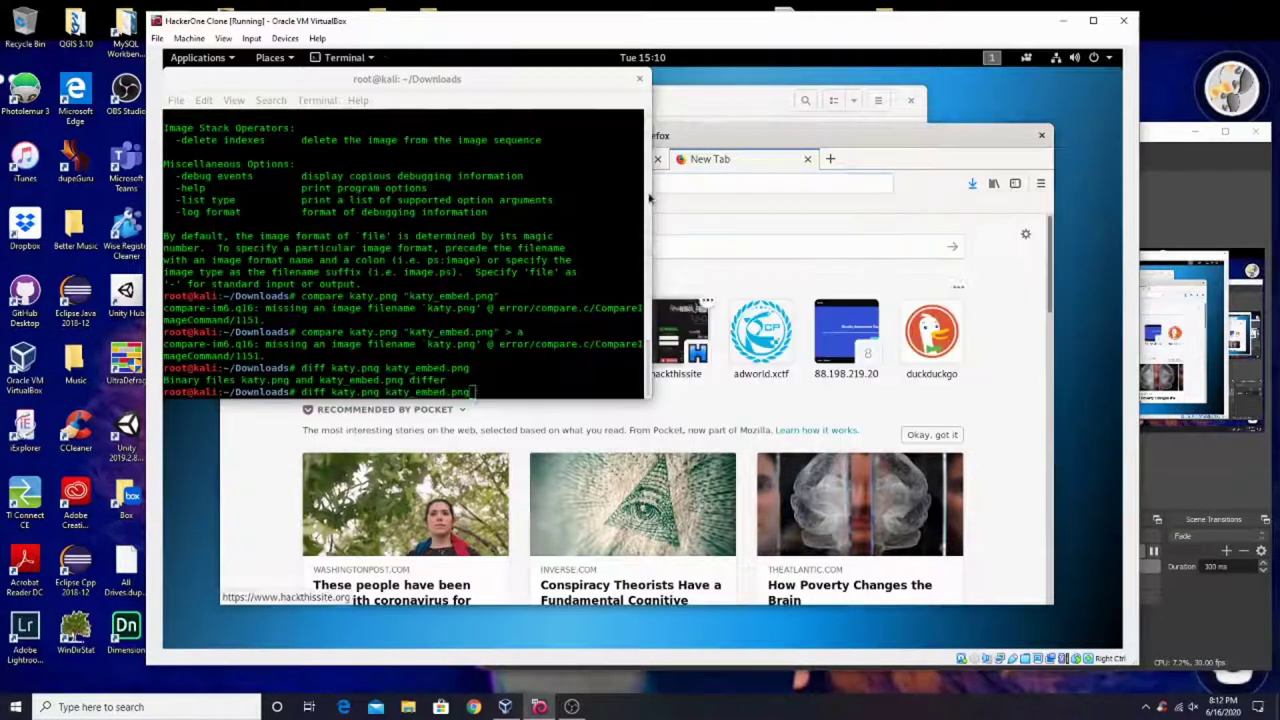
key("alt+Tab")
key("Tab")
key("Tab")
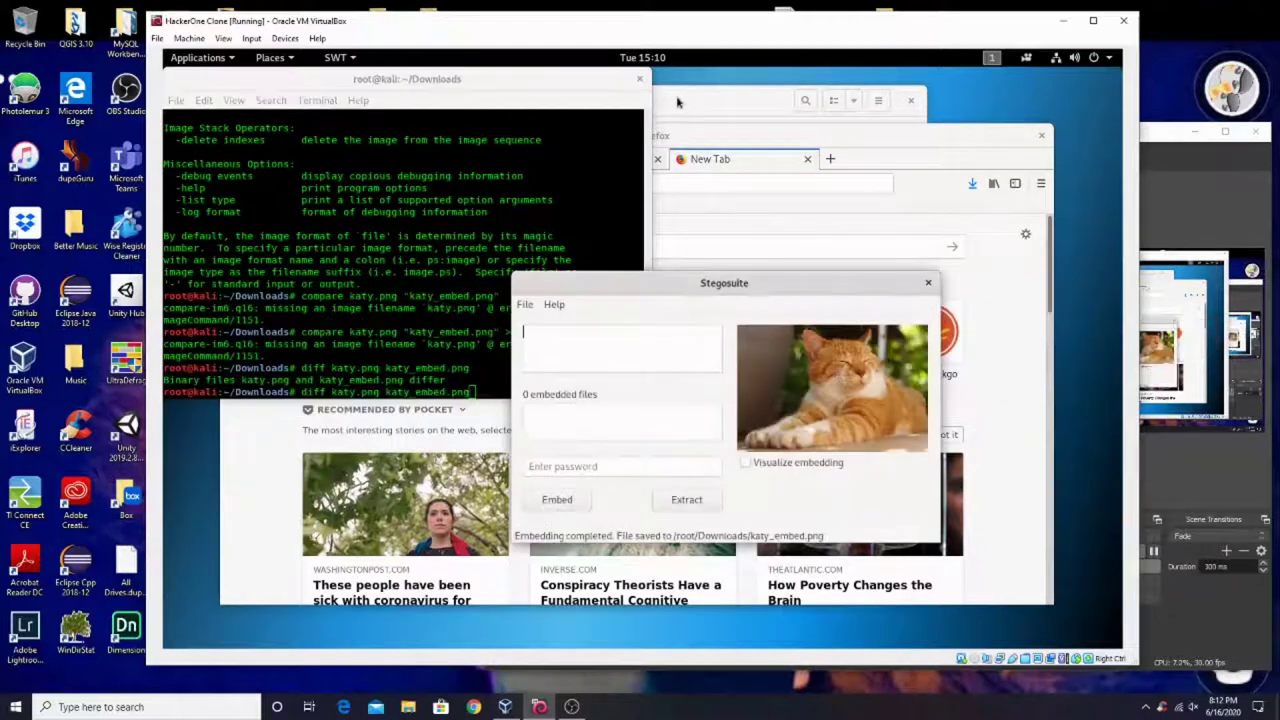
key("alt+shift+Tab")
key("alt+Tab")
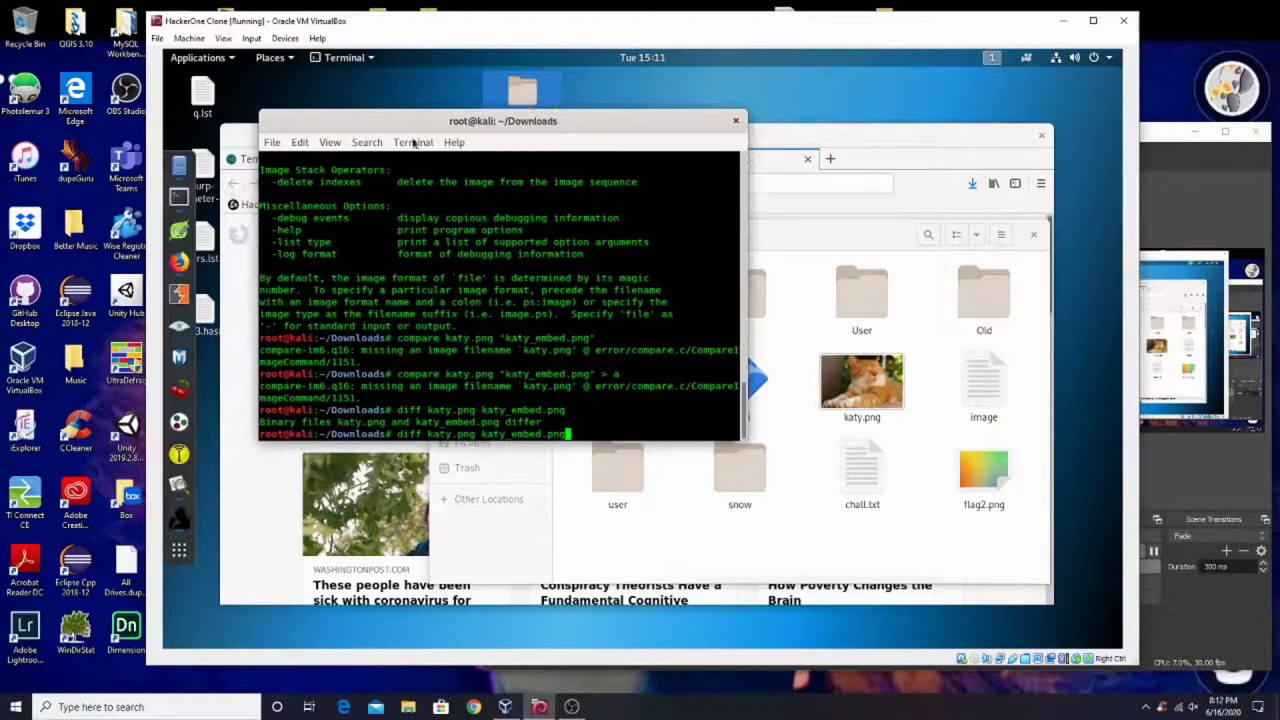
Open the bin folder of stegsolve inside the ctf-tools-master folder on the desktop.
double_click(510, 95)
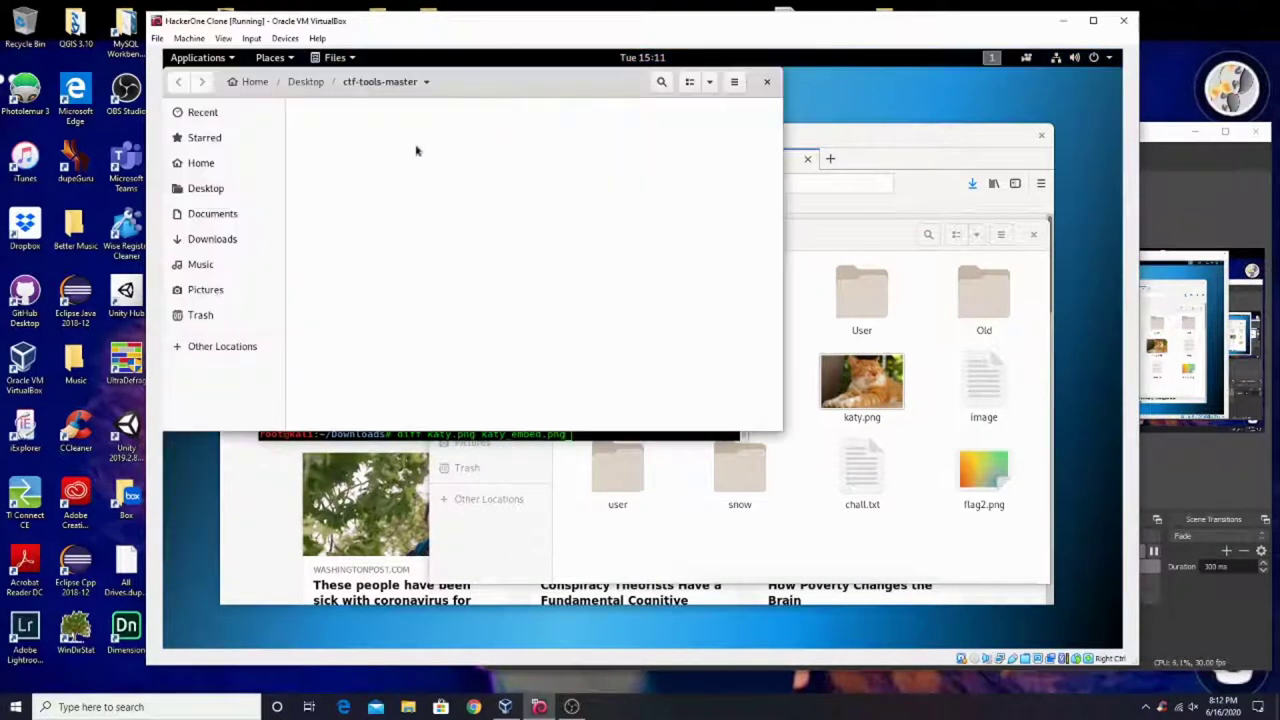
scroll(400, 245, "down", 5)
scroll(400, 245, "down", 15)
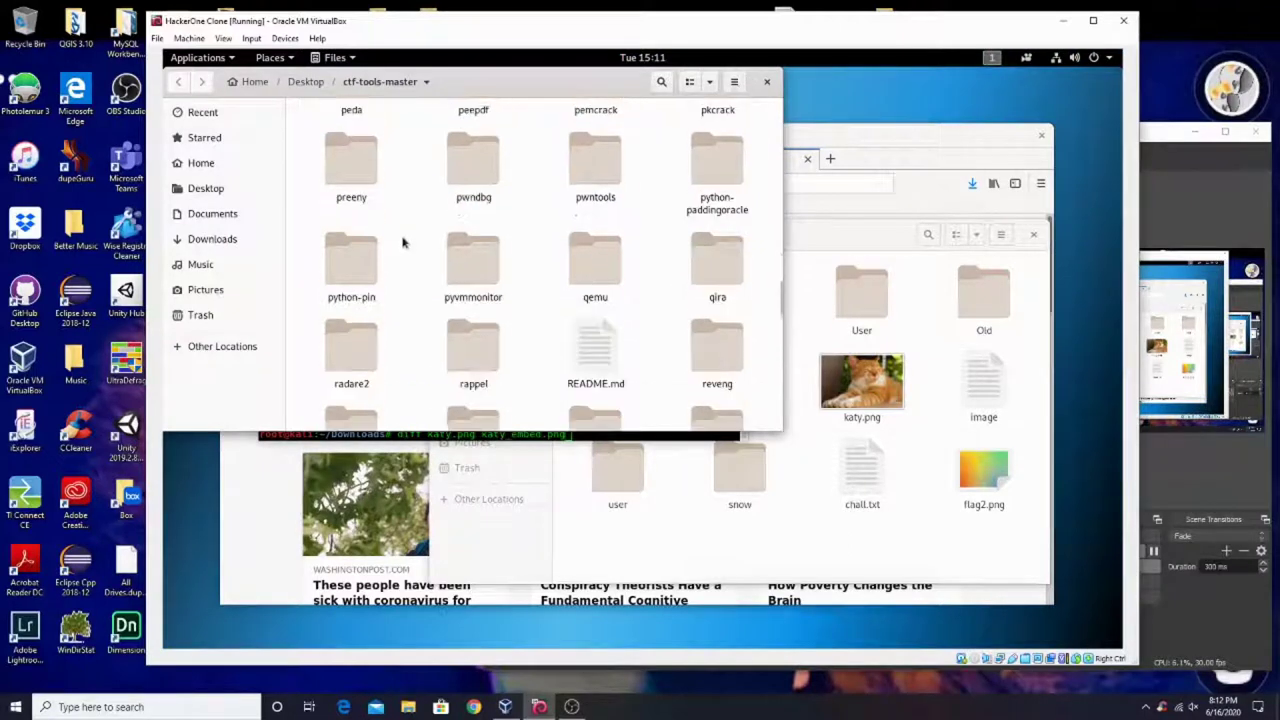
scroll(403, 242, "down", 1)
double_click(471, 218)
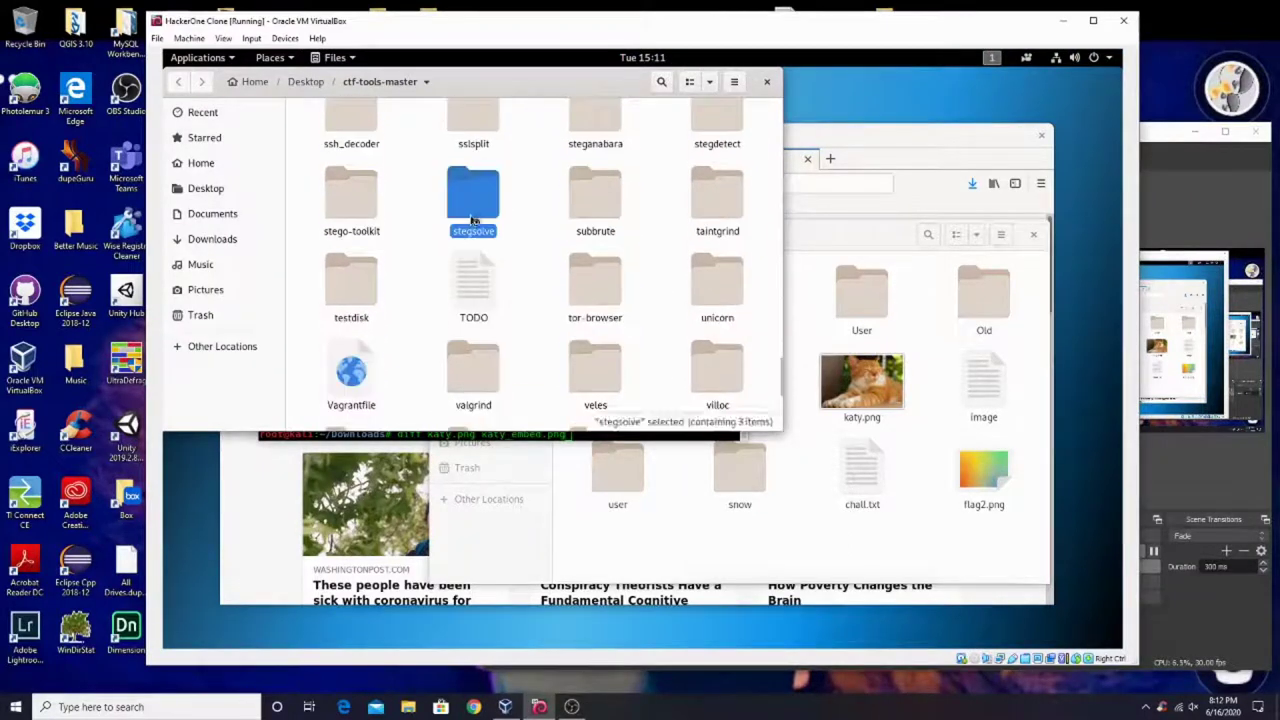
right_click(457, 262)
double_click(360, 158)
Launch StegSolve by running java -jar stegsolve.jar in a terminal opened in the bin folder.
right_click(416, 300)
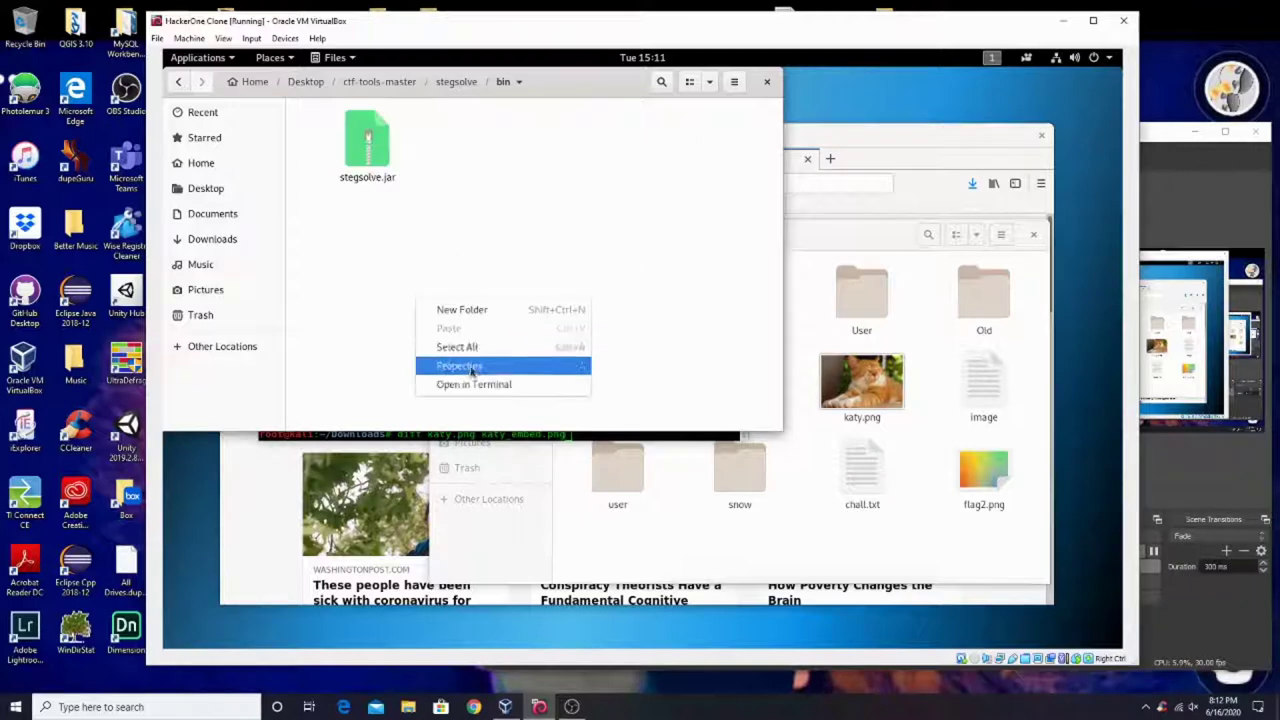
left_click(480, 383)
type("java -jar stegsolve.jar")
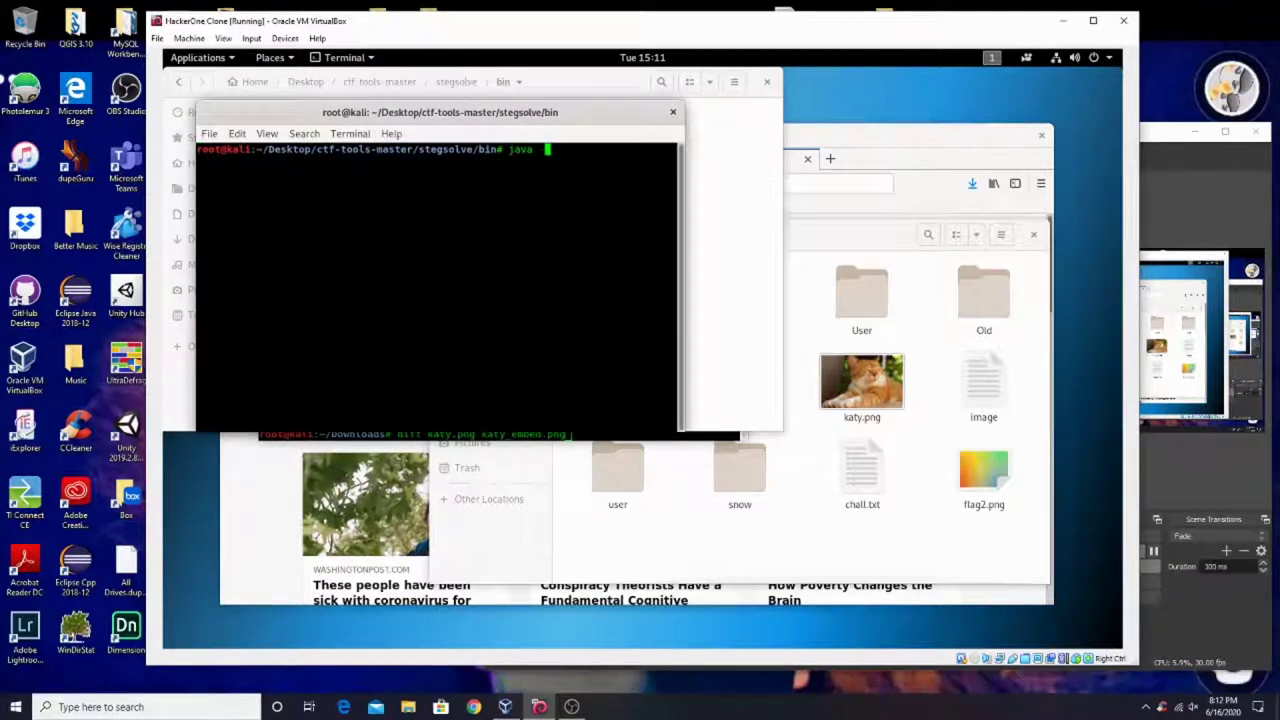
key("Return")
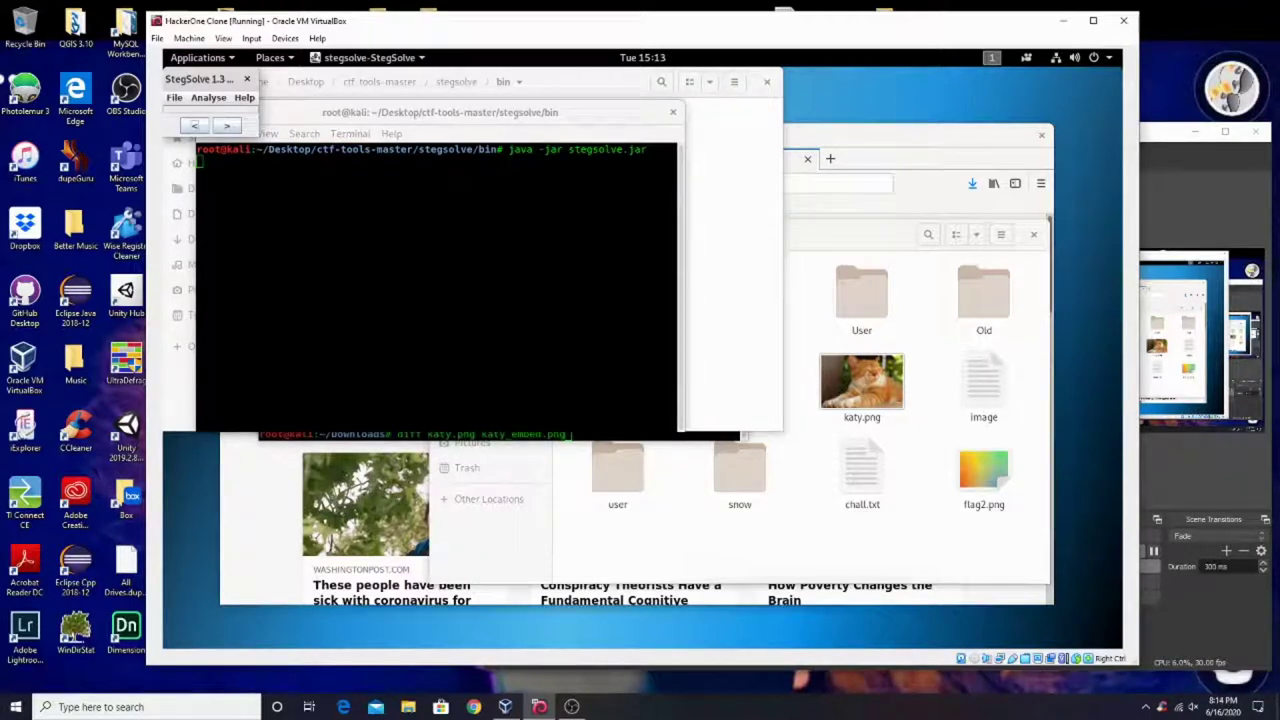
Open katy.png from root's Downloads folder in StegSolve.
left_click(180, 99)
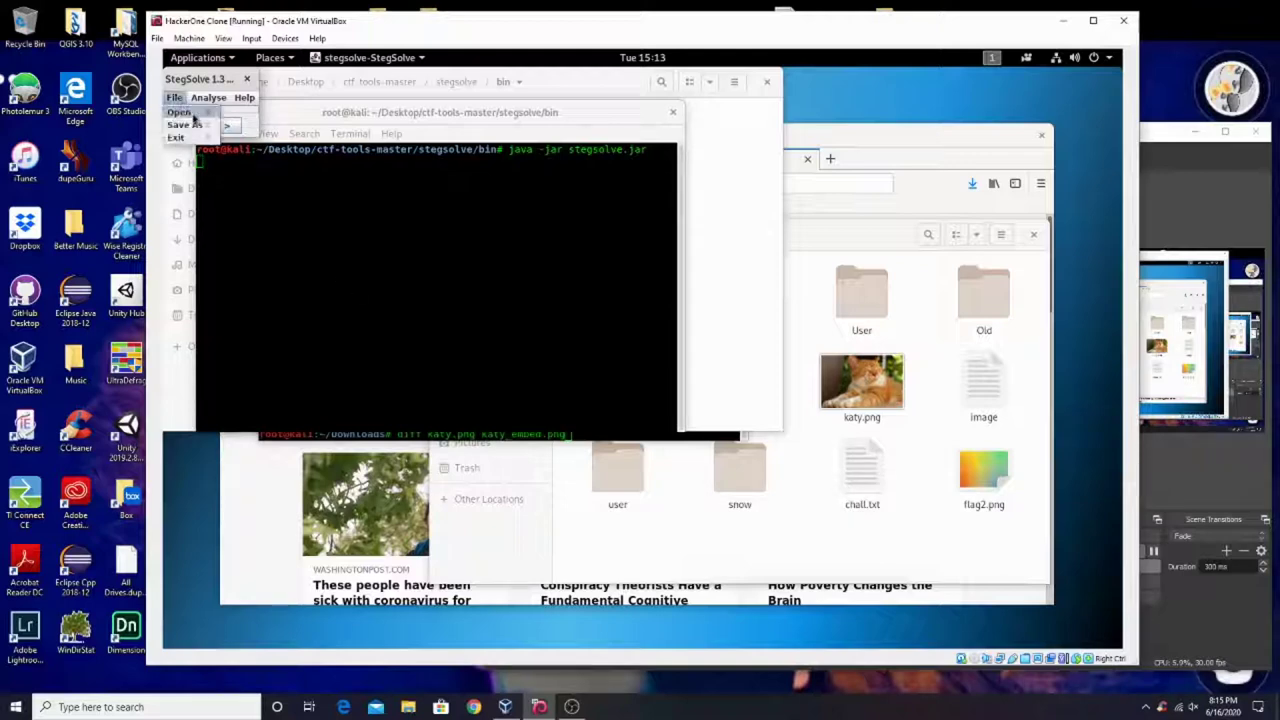
left_click(182, 117)
left_click(265, 108)
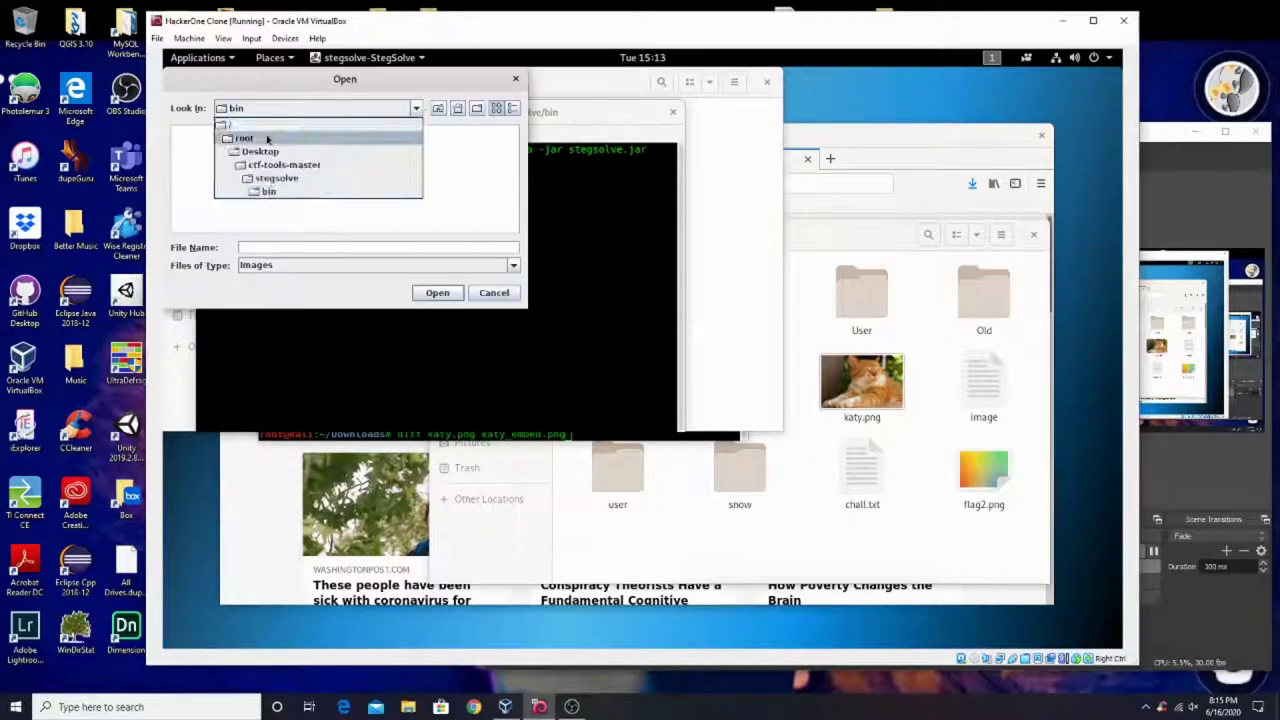
left_click(271, 137)
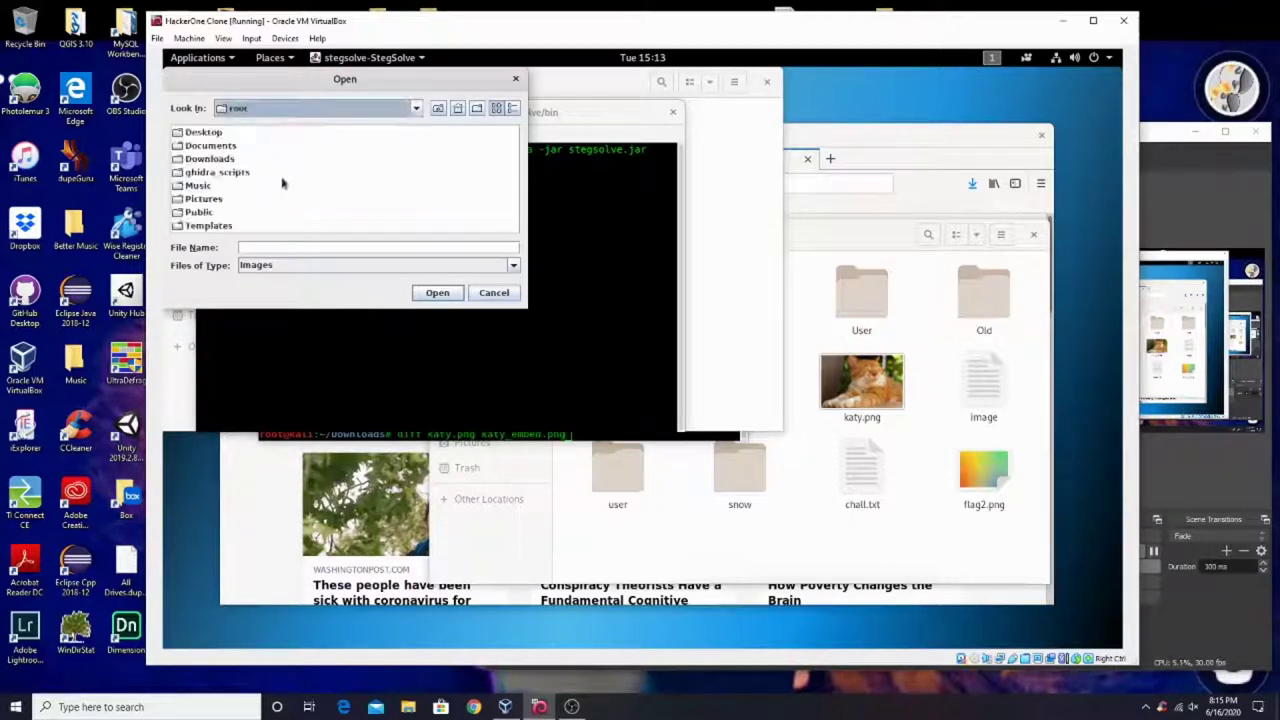
double_click(212, 160)
left_click(205, 220)
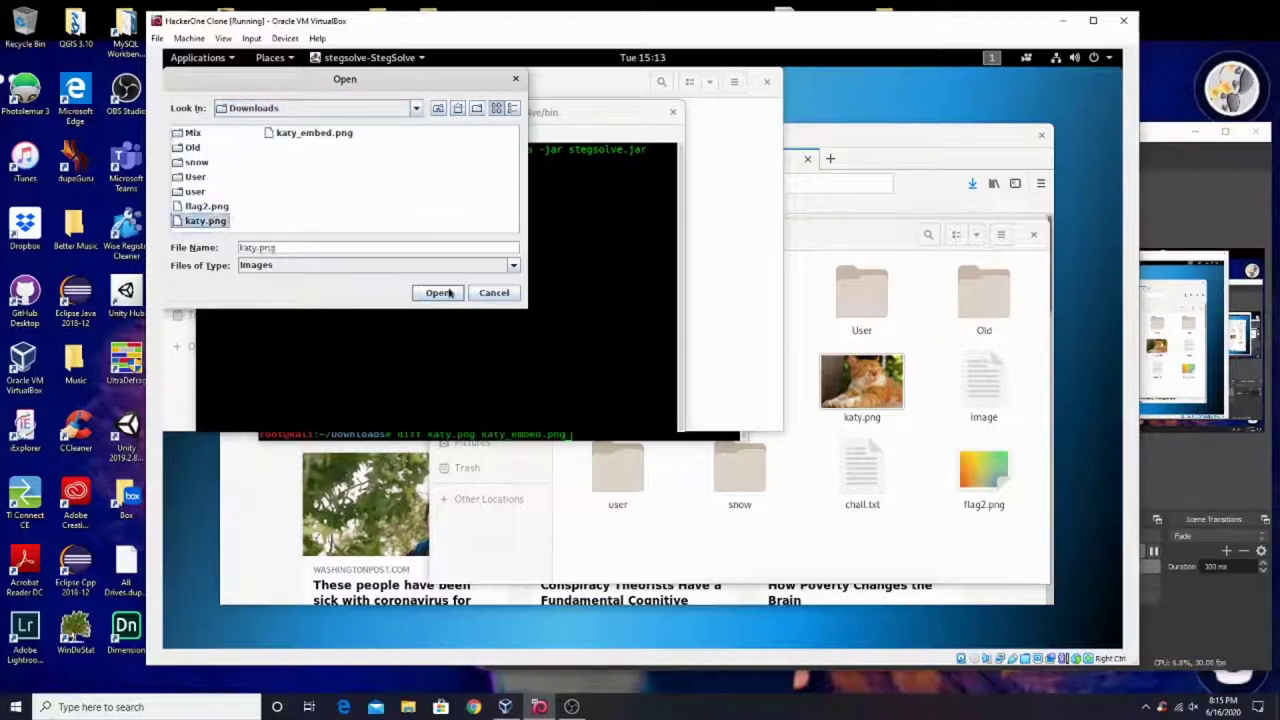
left_click(437, 292)
left_click(208, 97)
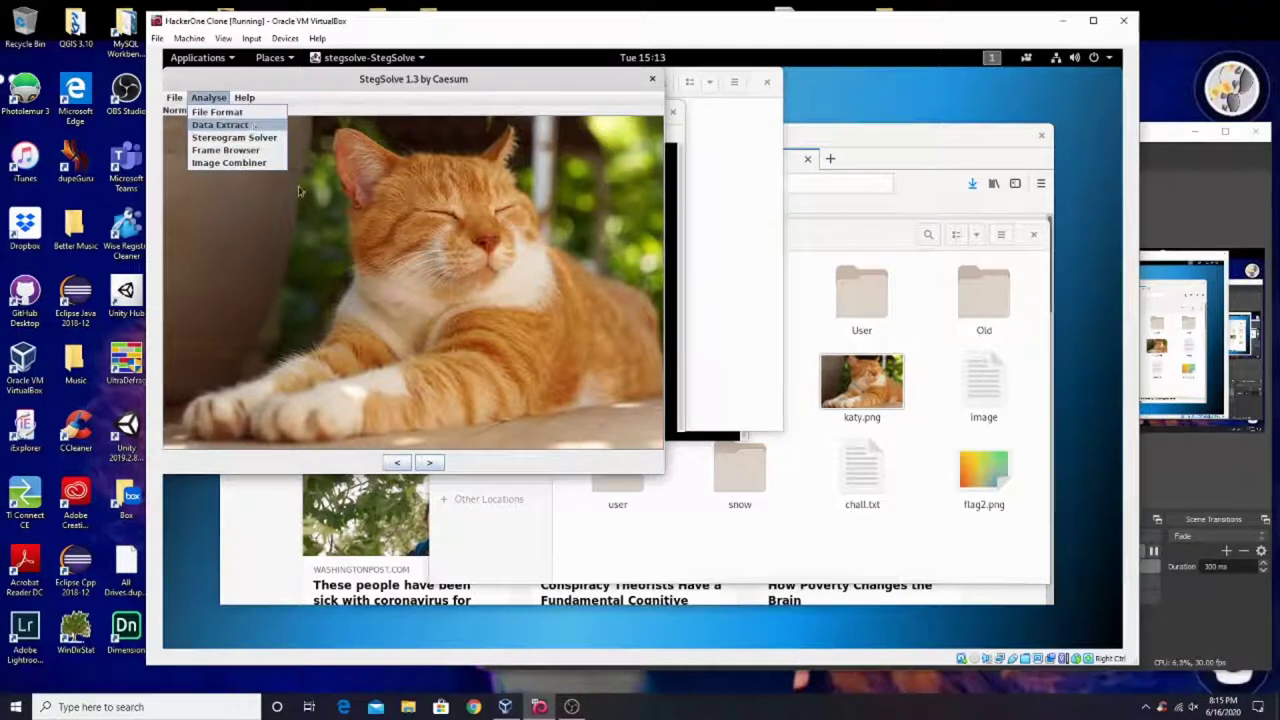
key("Return")
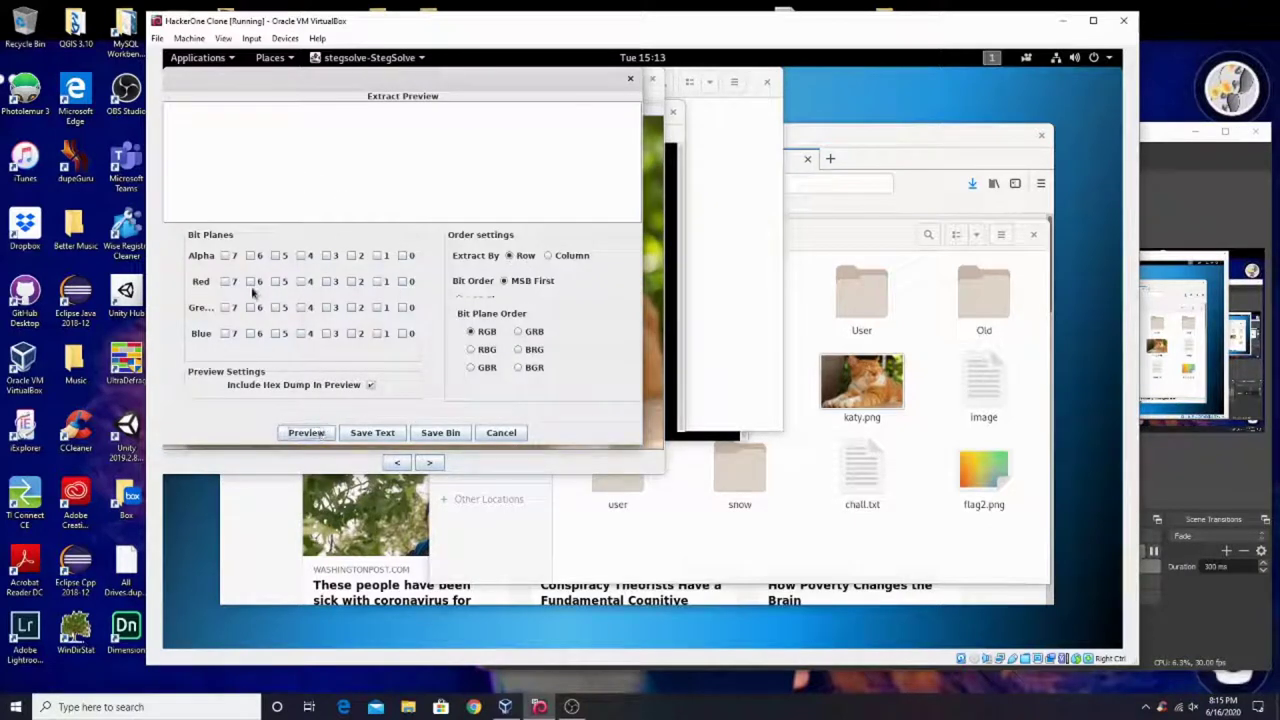
left_click(630, 78)
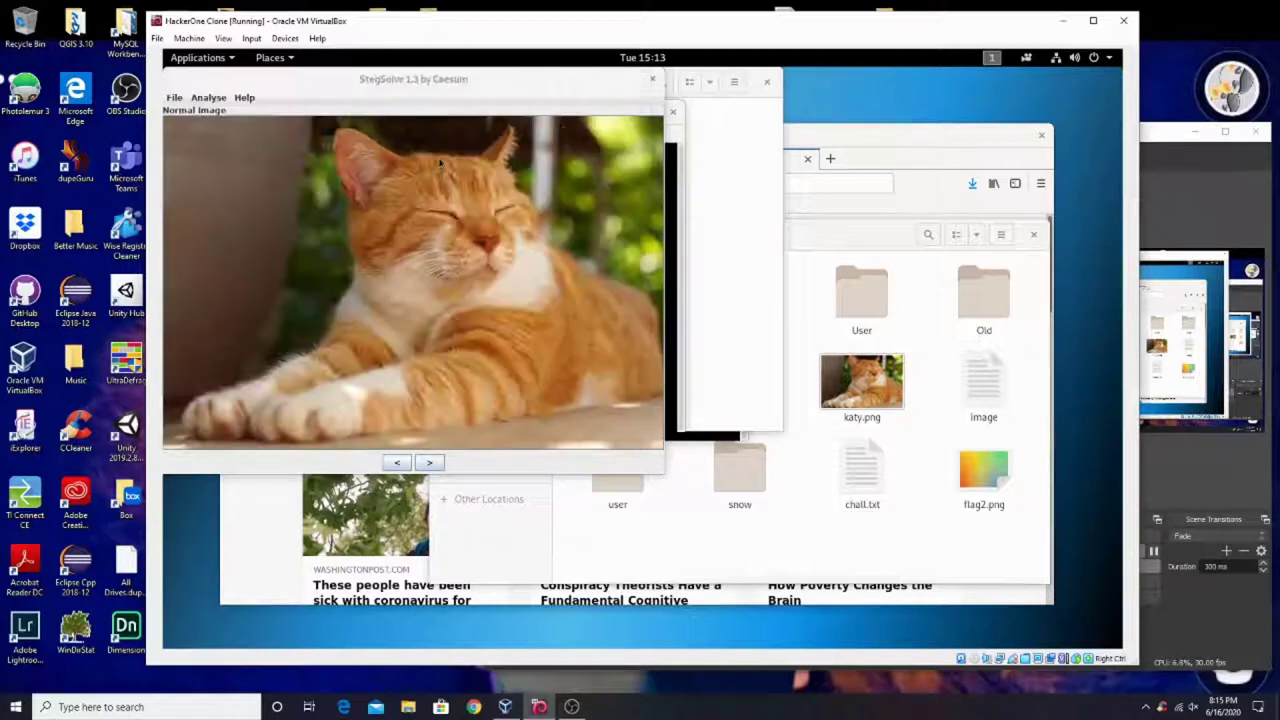
Combine katy.png with katy_embed.png from the Downloads folder using StegSolve's Image Combiner.
left_click(209, 97)
left_click(236, 163)
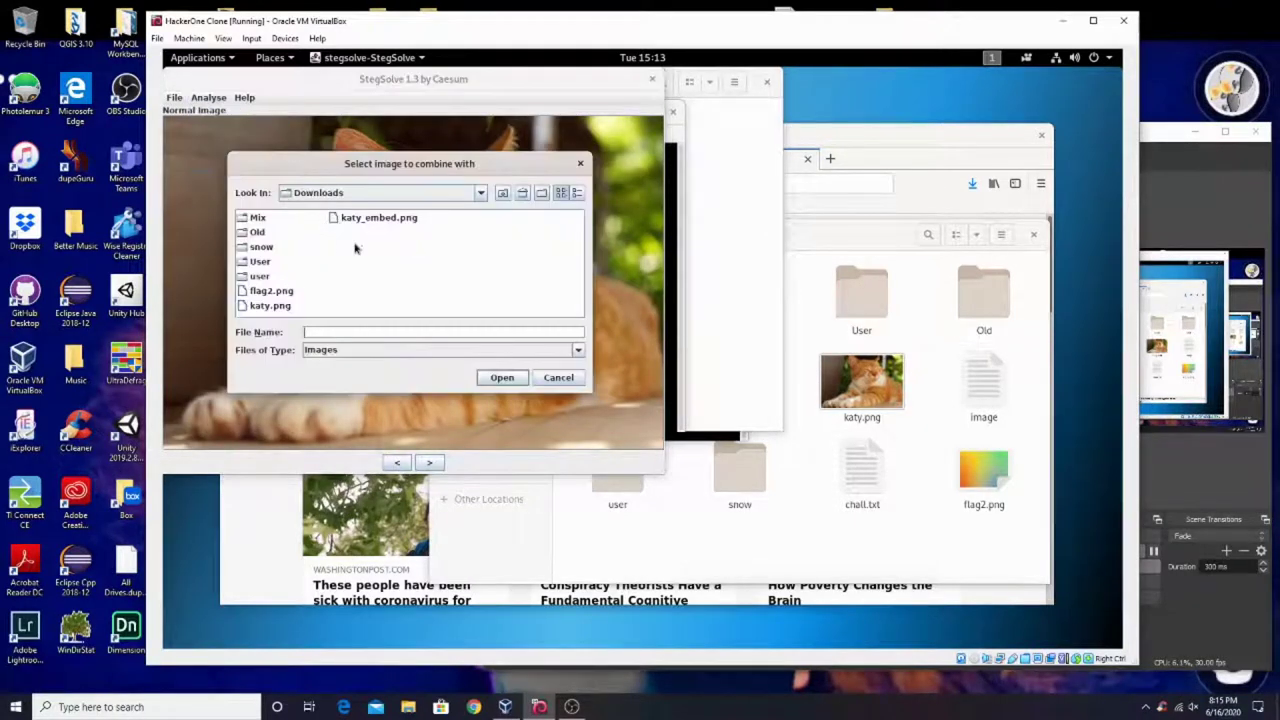
left_click(368, 217)
left_click(500, 378)
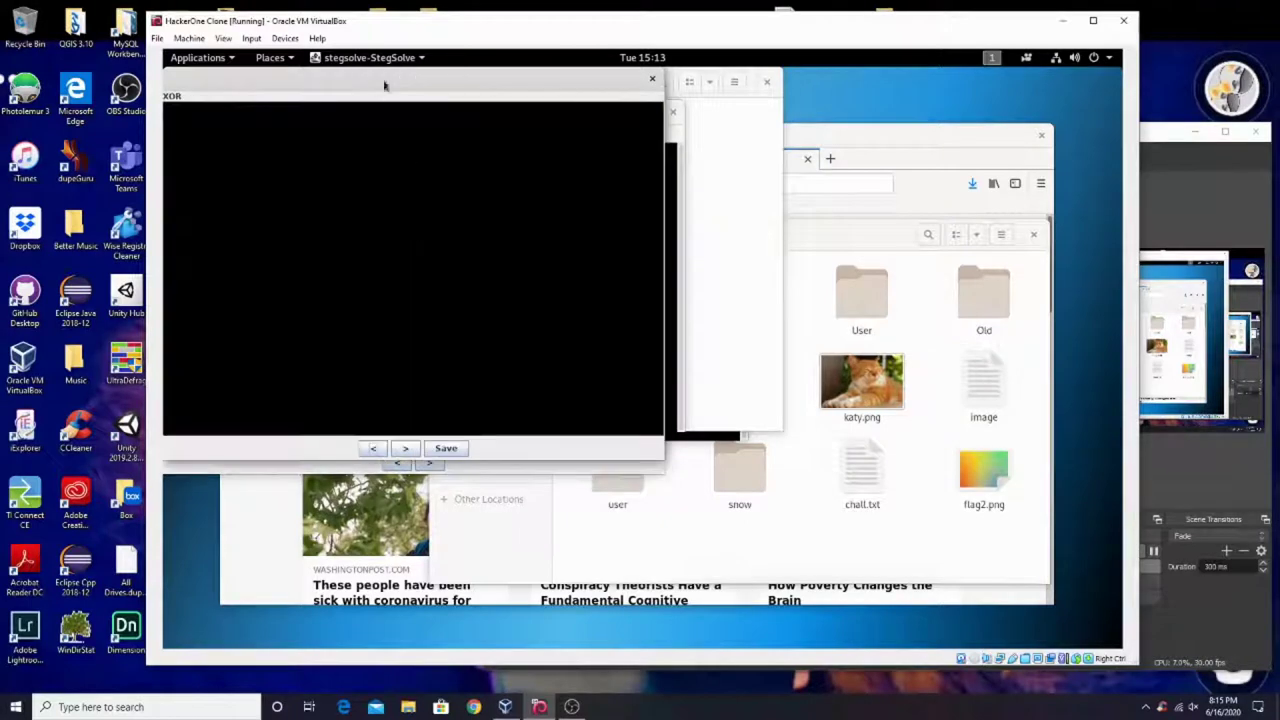
Look through the combiner's modes for the two cat images, from XOR to Vertical Interlace and back to XOR.
left_click_drag(384, 86, 441, 86)
left_click(456, 449)
left_click(455, 450)
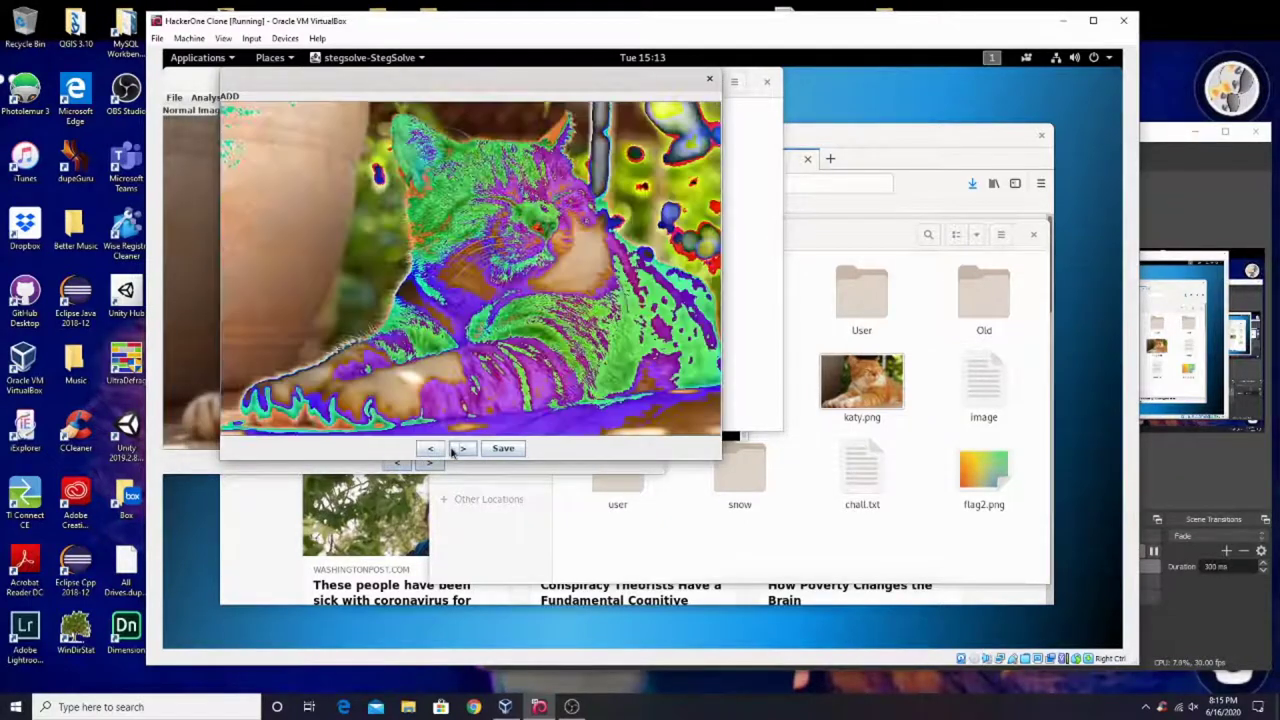
left_click(460, 449)
left_click(460, 449)
left_click(460, 449)
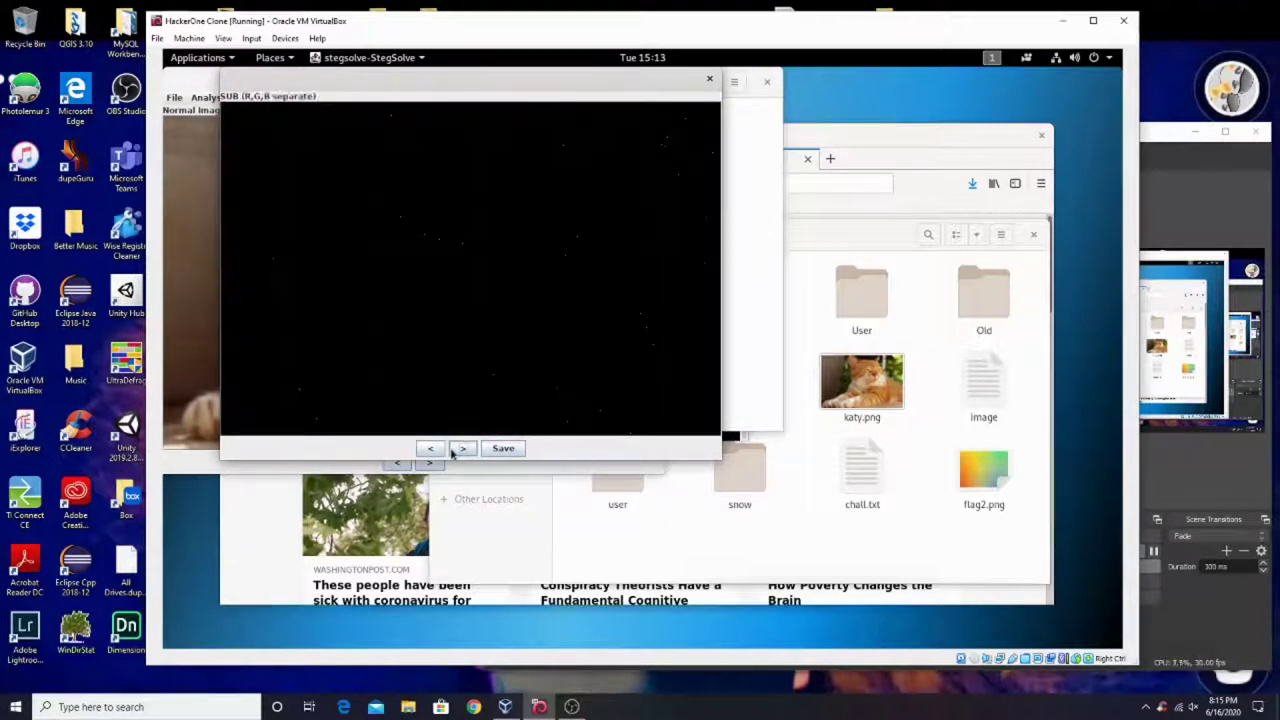
left_click(451, 452)
left_click(451, 452)
left_click(451, 452)
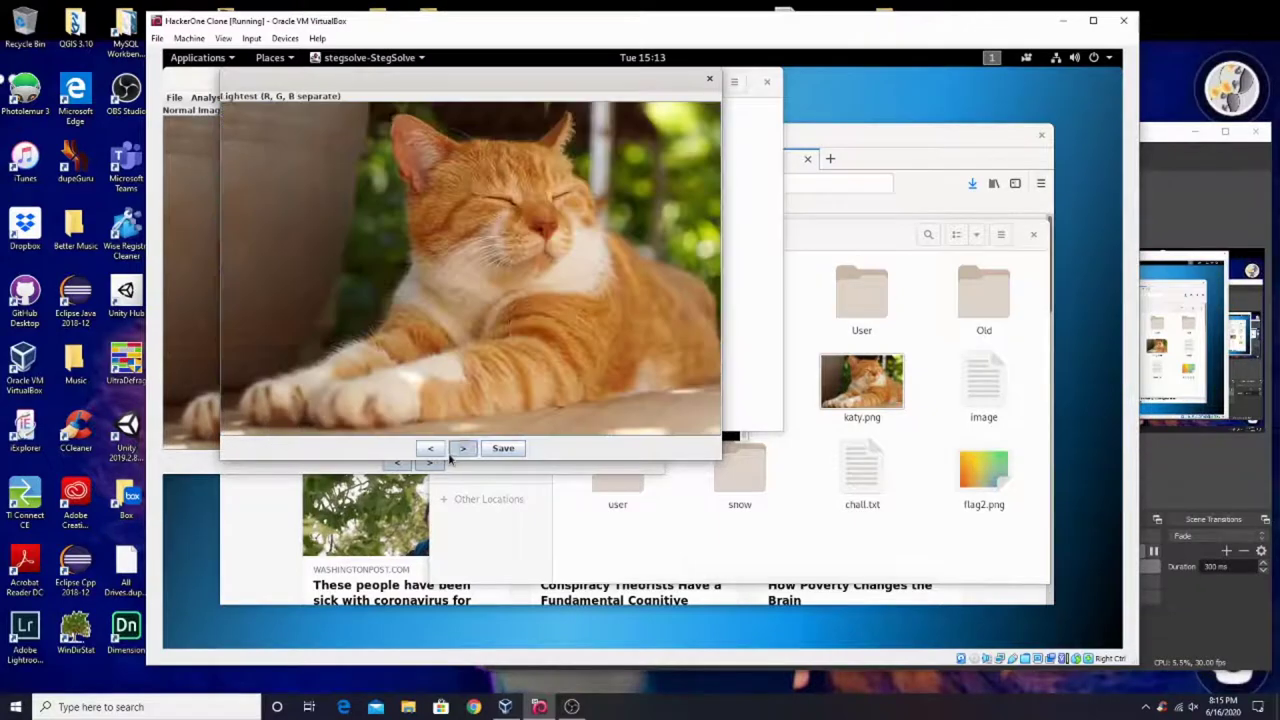
left_click(451, 452)
left_click(451, 452)
left_click(452, 640)
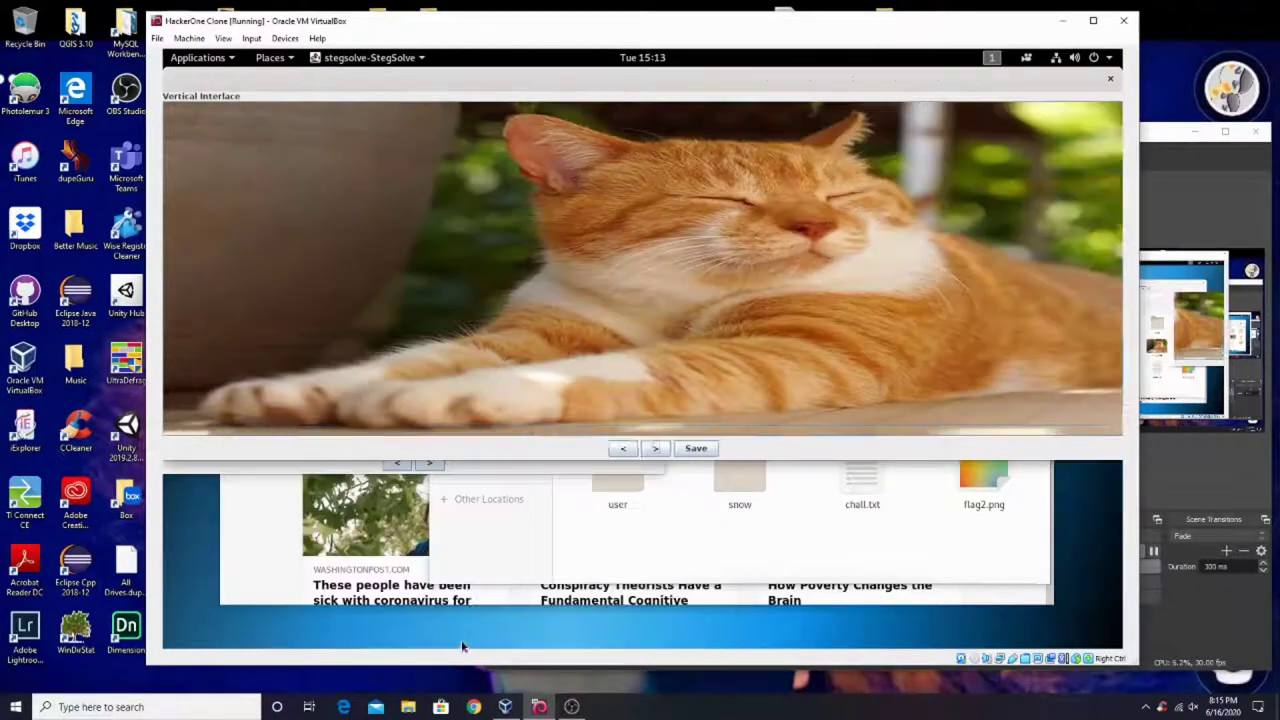
left_click(633, 448)
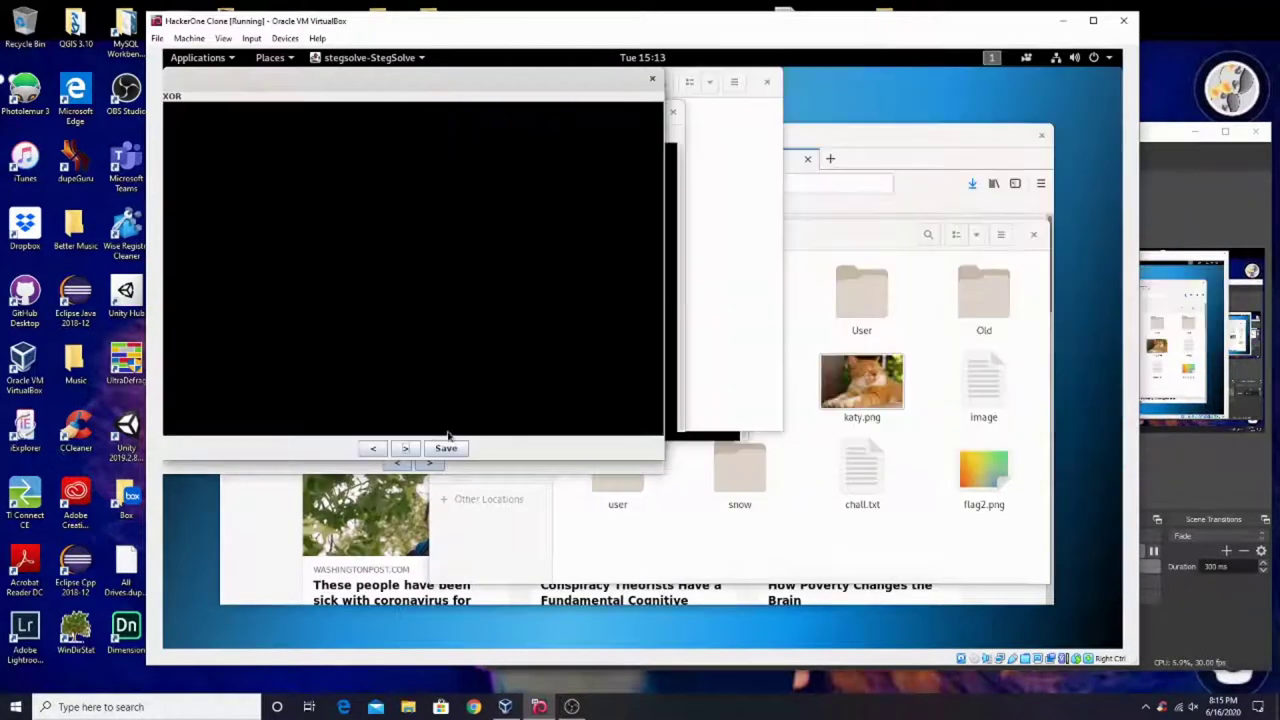
Switch the combination to SUB, save the result as solved.bmp in the Downloads folder and close the combiner.
left_click(400, 448)
left_click(400, 448)
left_click(402, 450)
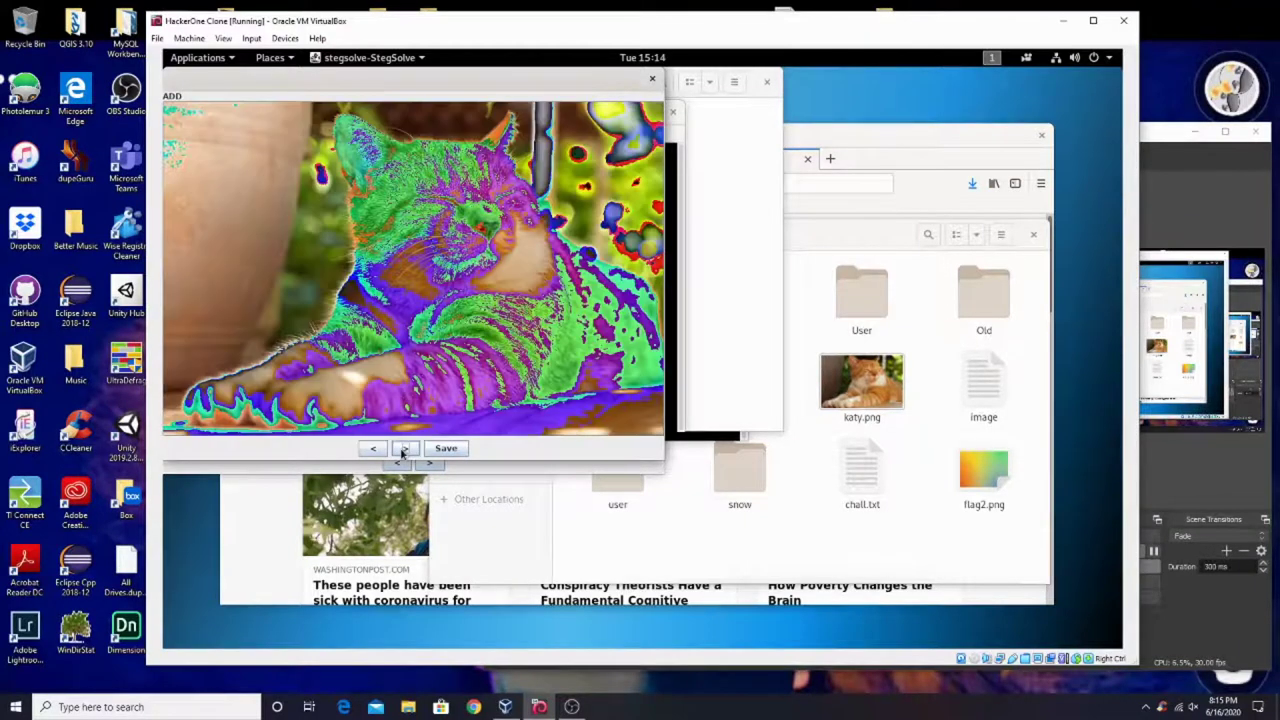
left_click(402, 450)
left_click(402, 450)
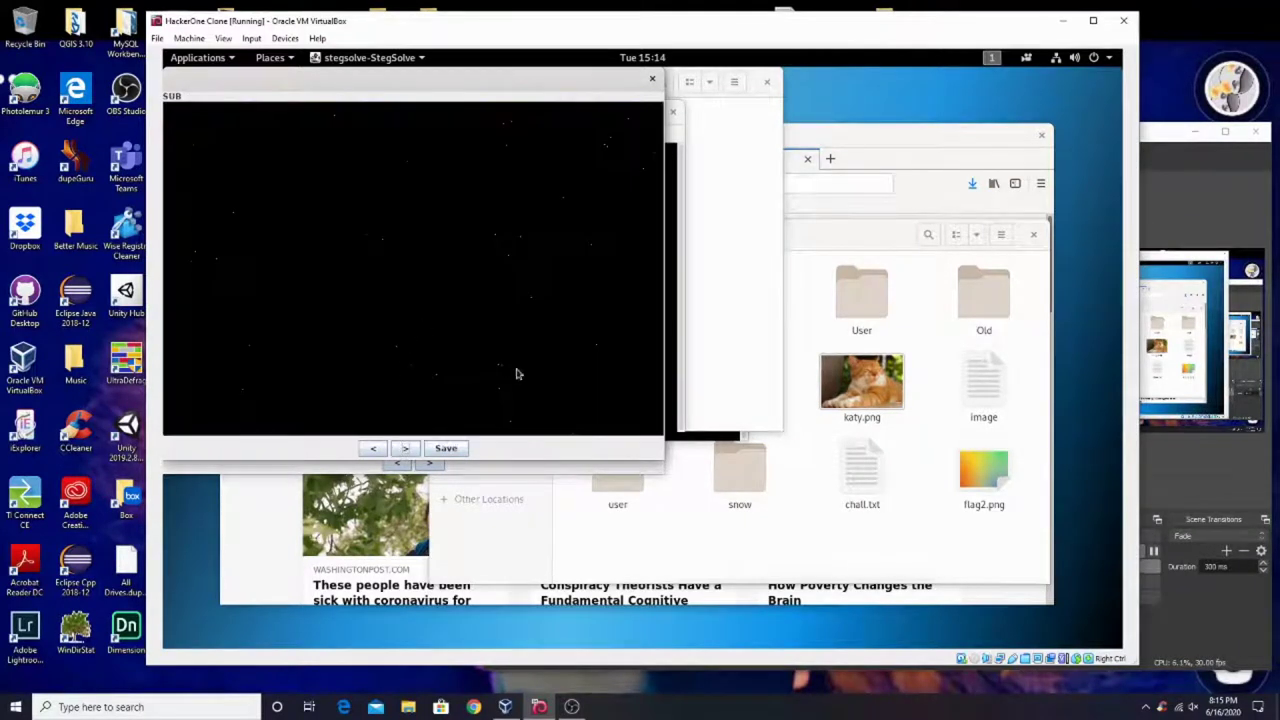
left_click_drag(661, 460, 746, 550)
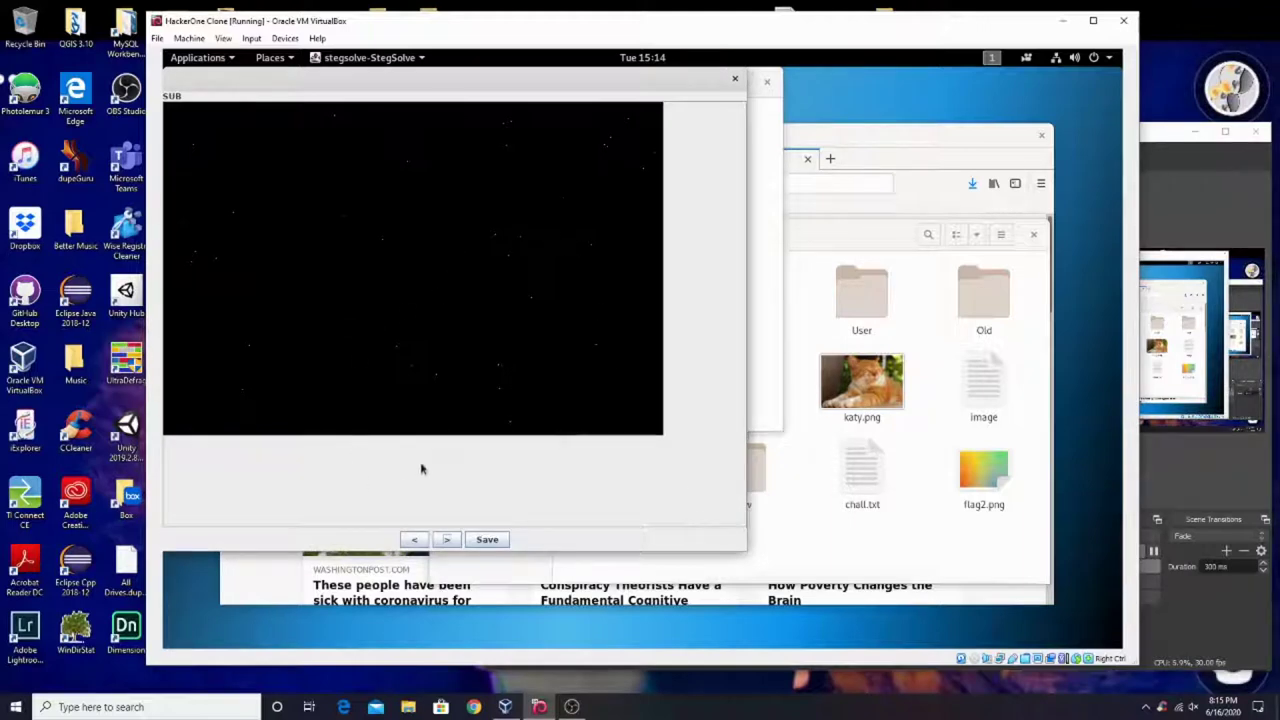
left_click(487, 539)
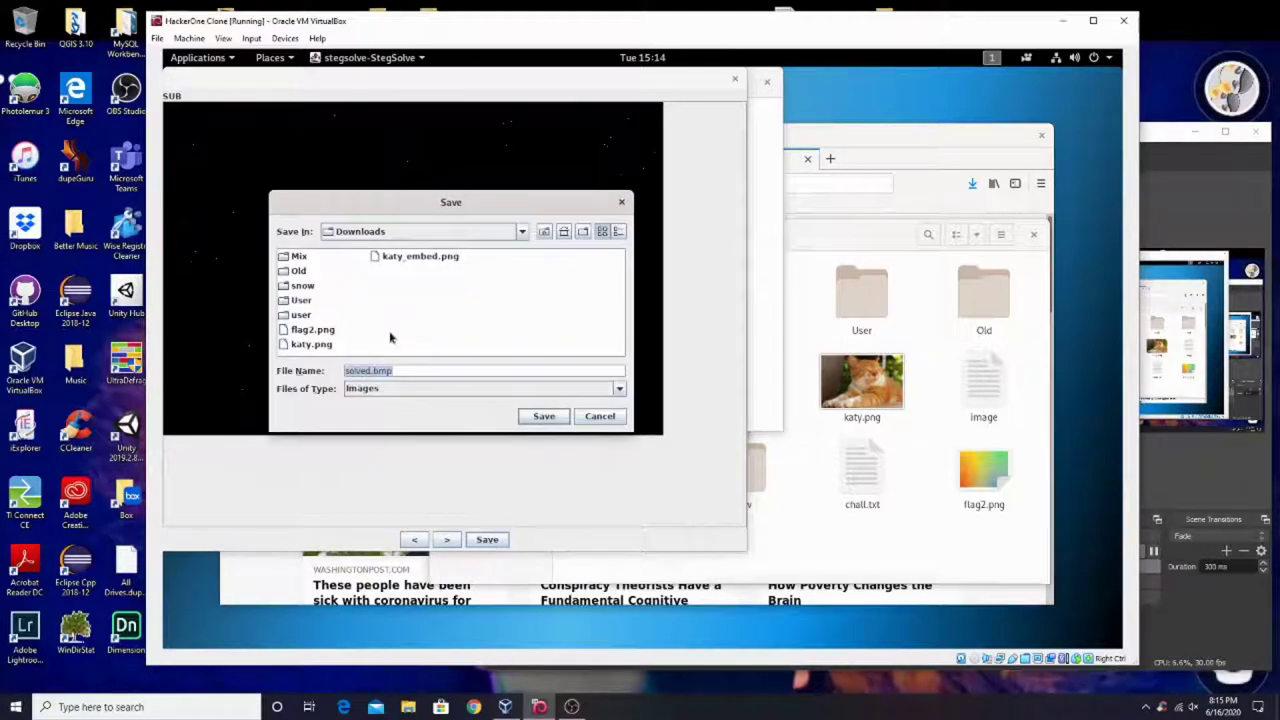
left_click(543, 421)
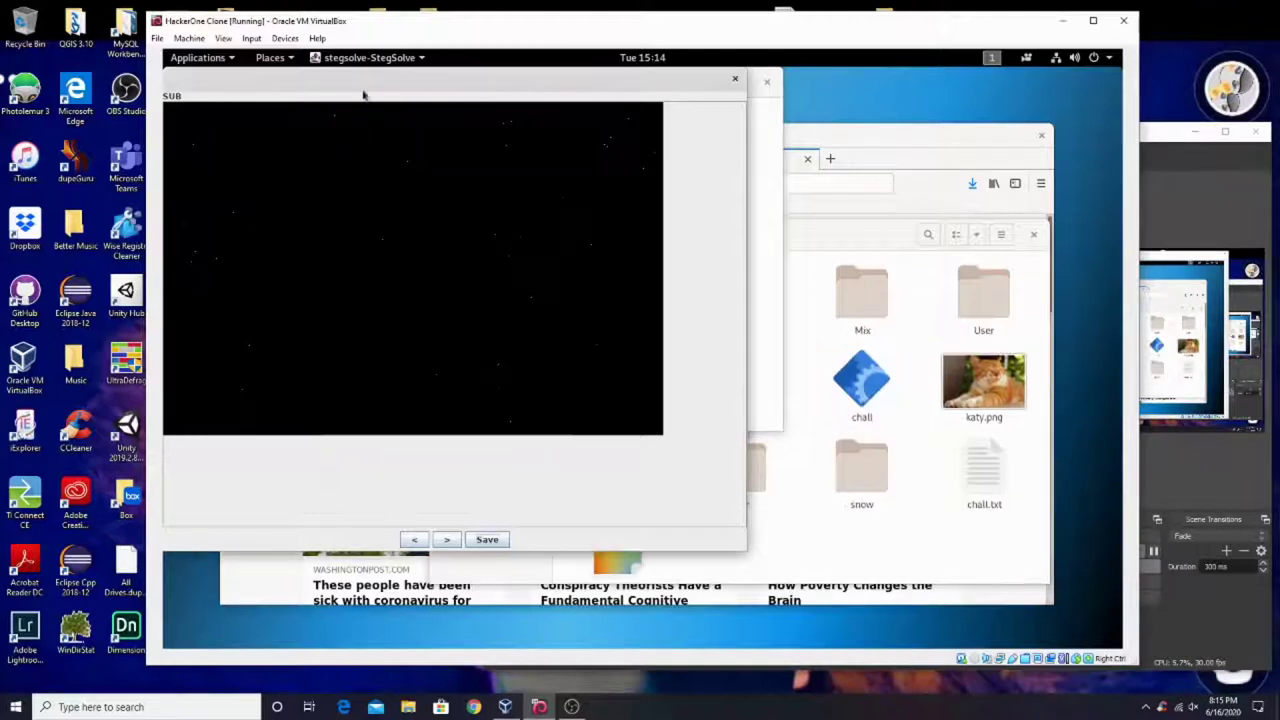
left_click(734, 79)
Open the saved solved.bmp in StegSolve.
left_click(174, 97)
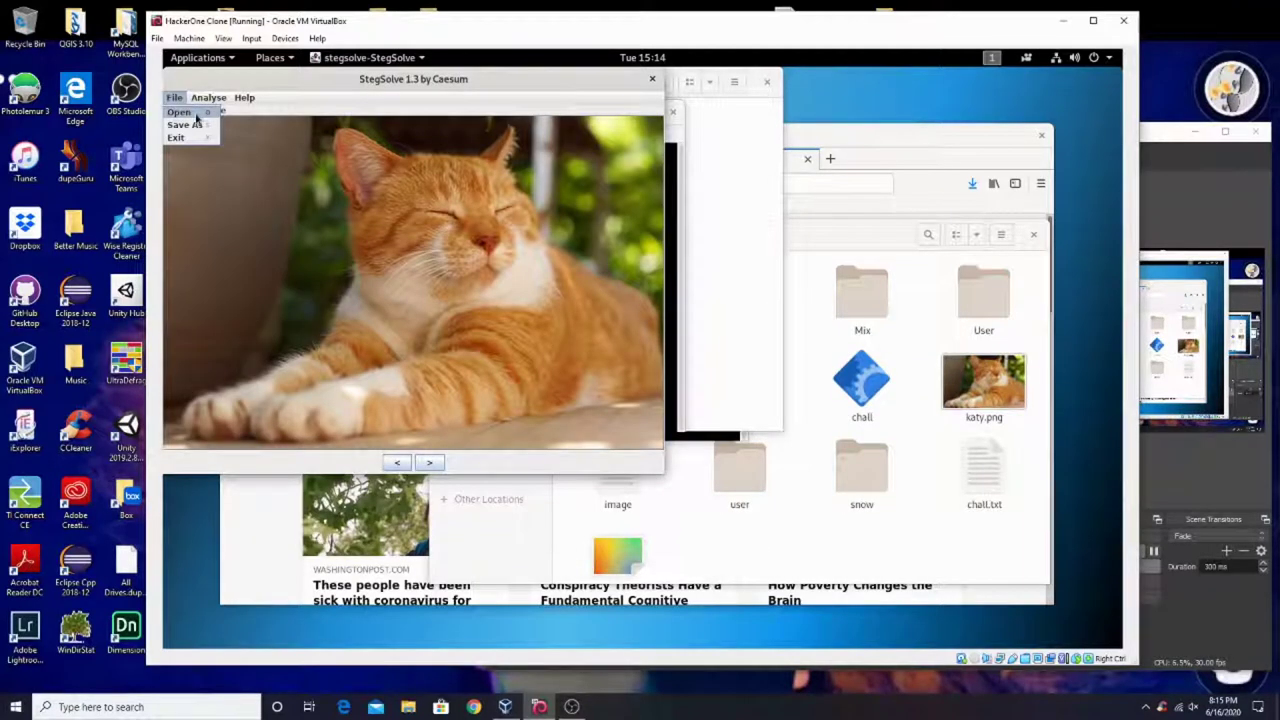
left_click(180, 113)
left_click(360, 232)
left_click(501, 377)
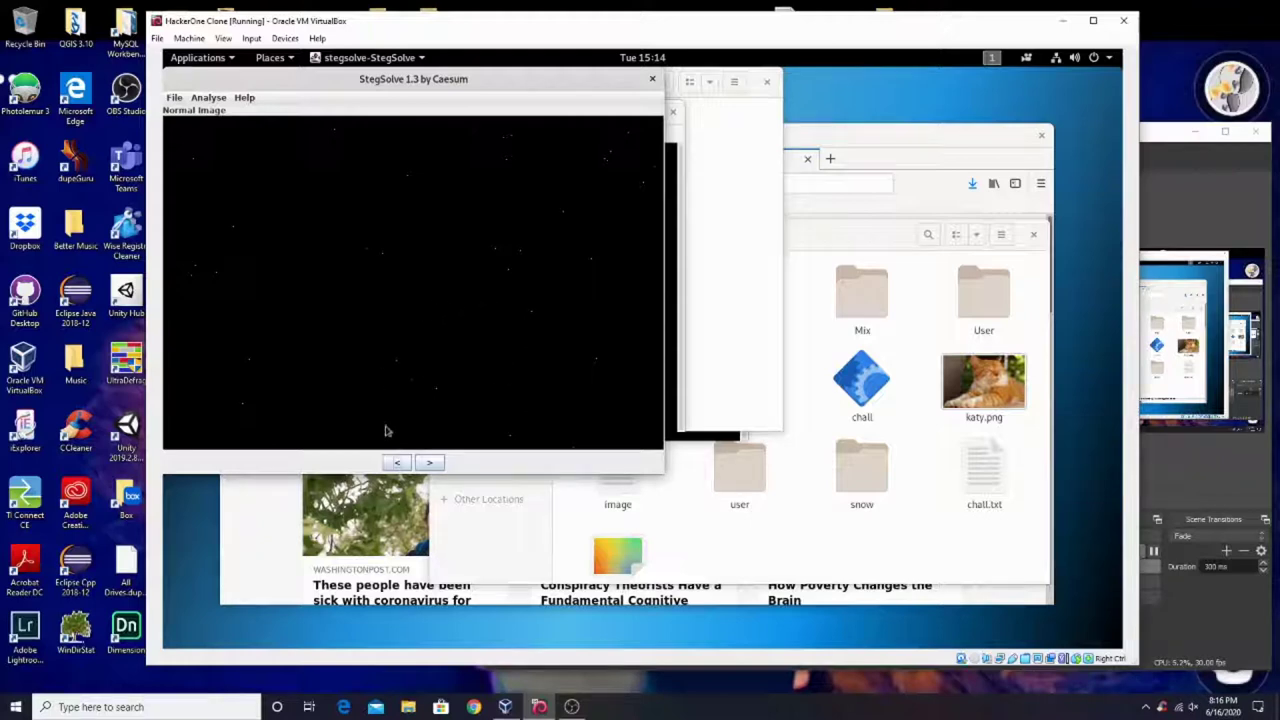
Examine the subtraction image forward through its alpha, red, green and blue bit planes up to the full-colour views.
left_click(430, 463)
left_click(430, 463)
left_click(430, 463)
left_click(430, 463)
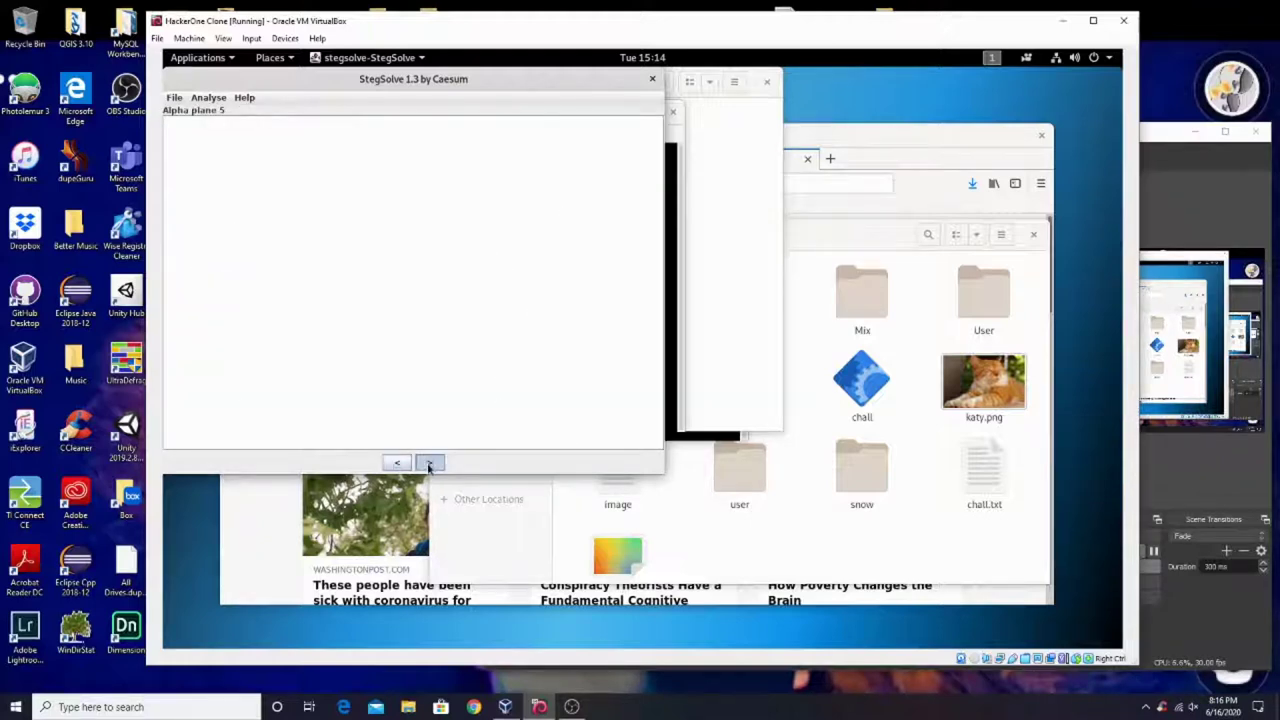
left_click(430, 463)
left_click(430, 463)
left_click(430, 463)
left_click(430, 463)
left_click(430, 463)
left_click(430, 463)
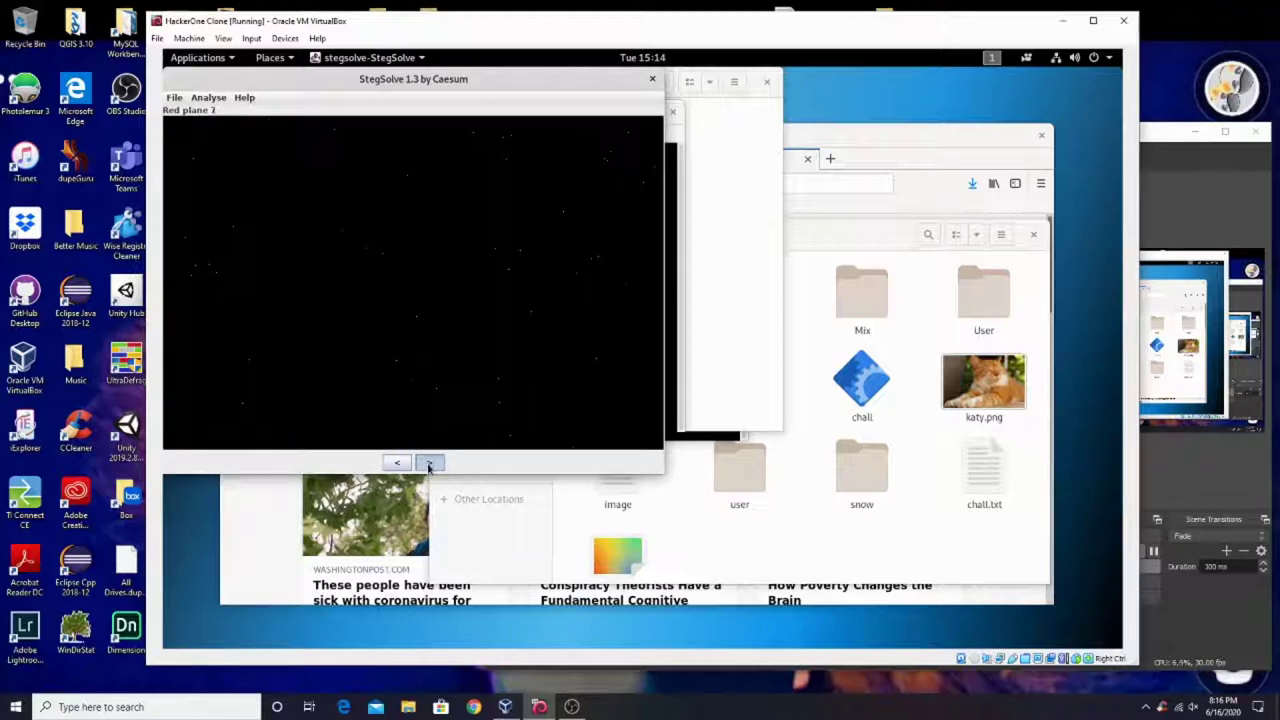
left_click(430, 463)
left_click(430, 463)
left_click(430, 463)
left_click(430, 463)
left_click(430, 463)
left_click(430, 463)
left_click(430, 463)
left_click(430, 463)
left_click(430, 463)
left_click(430, 463)
left_click(430, 463)
left_click(430, 463)
Go back through the image's views from Full green past the blue, green and alpha planes to Gray bits.
left_click(397, 463)
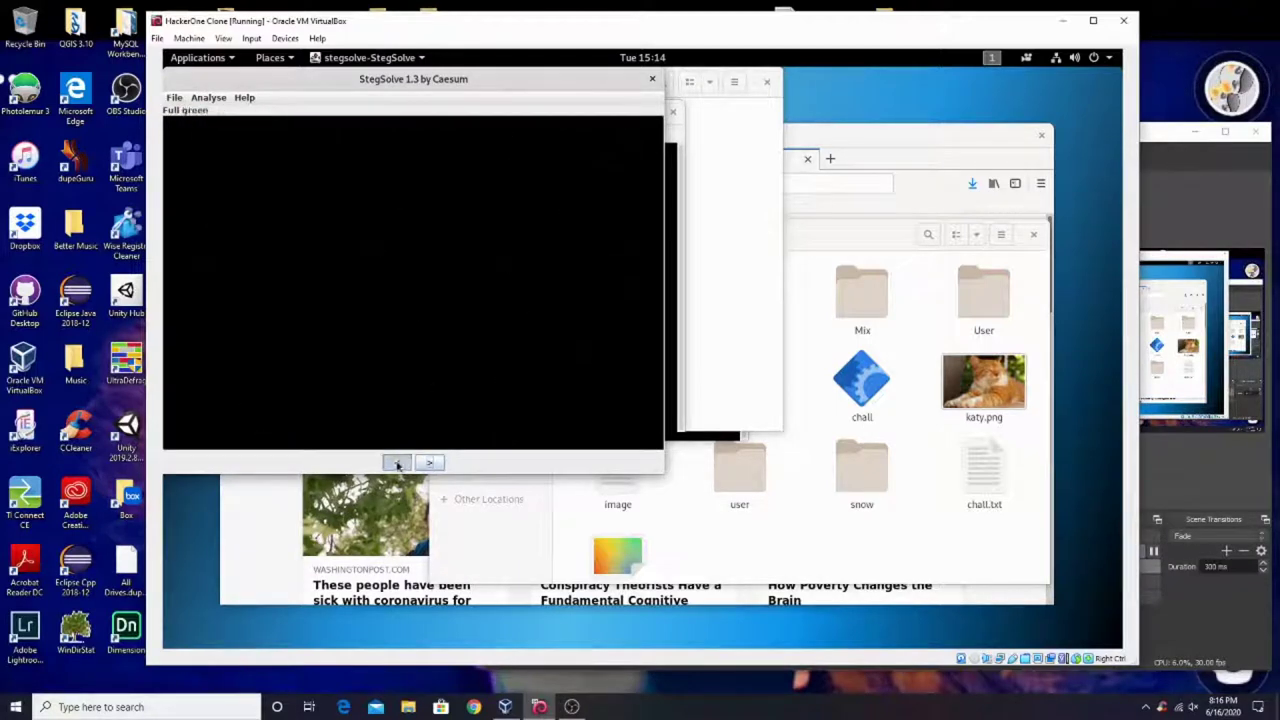
left_click(397, 463)
left_click(397, 463)
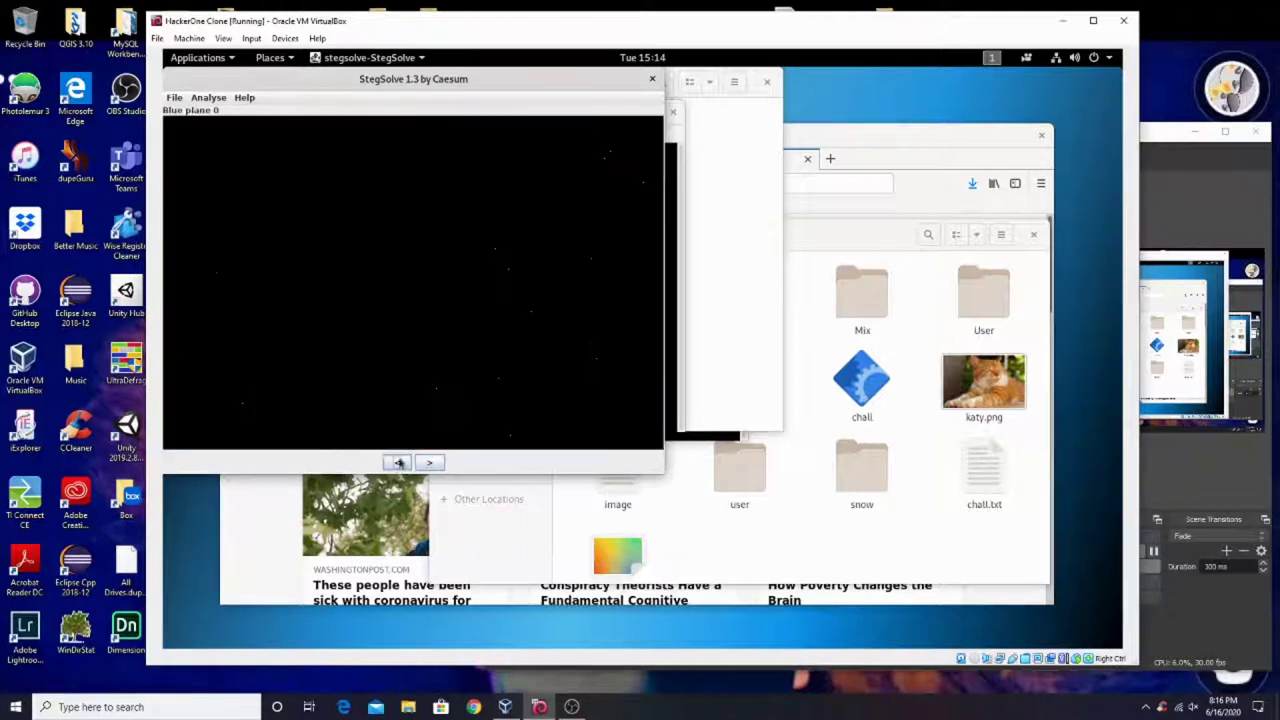
left_click(174, 97)
left_click(366, 400)
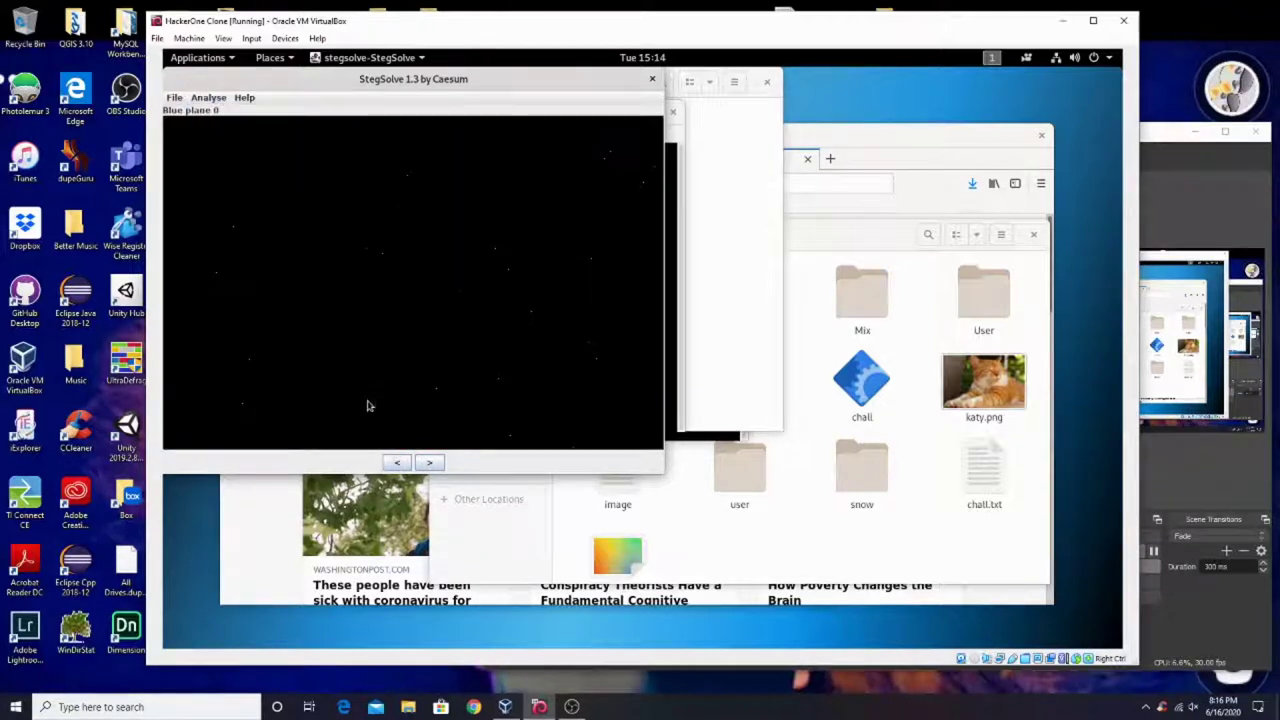
left_click(397, 463)
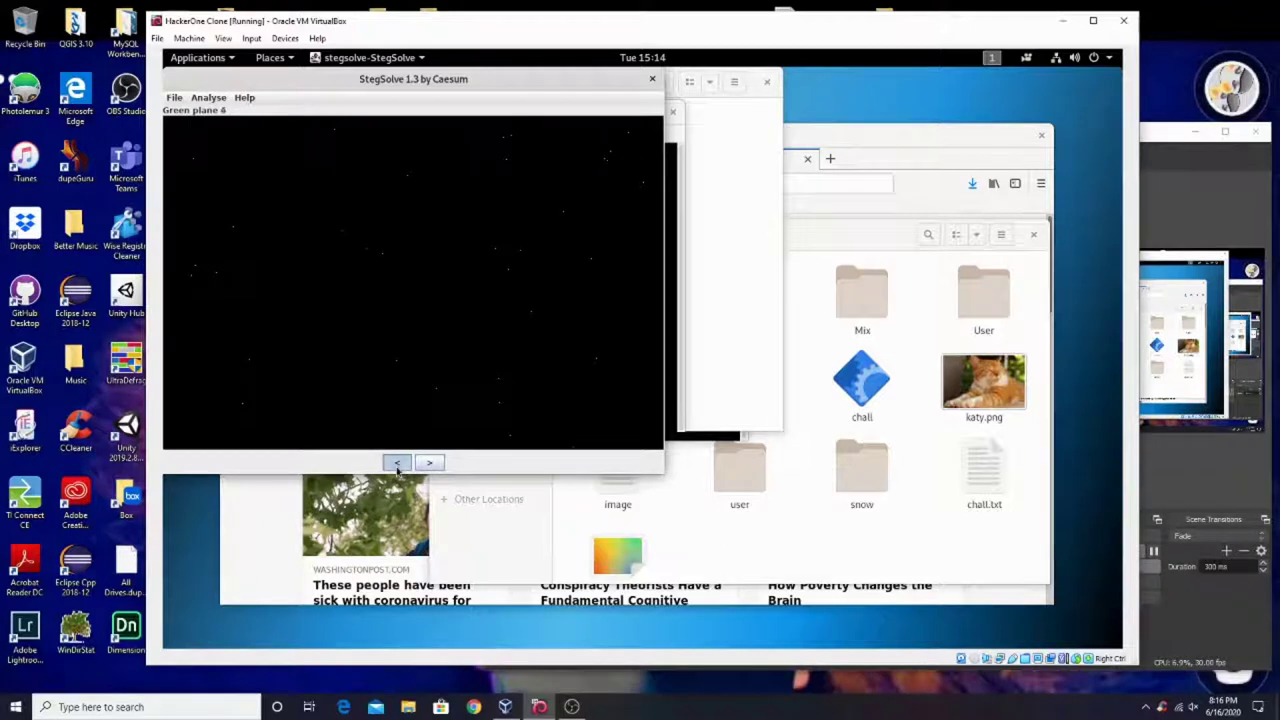
left_click(397, 463)
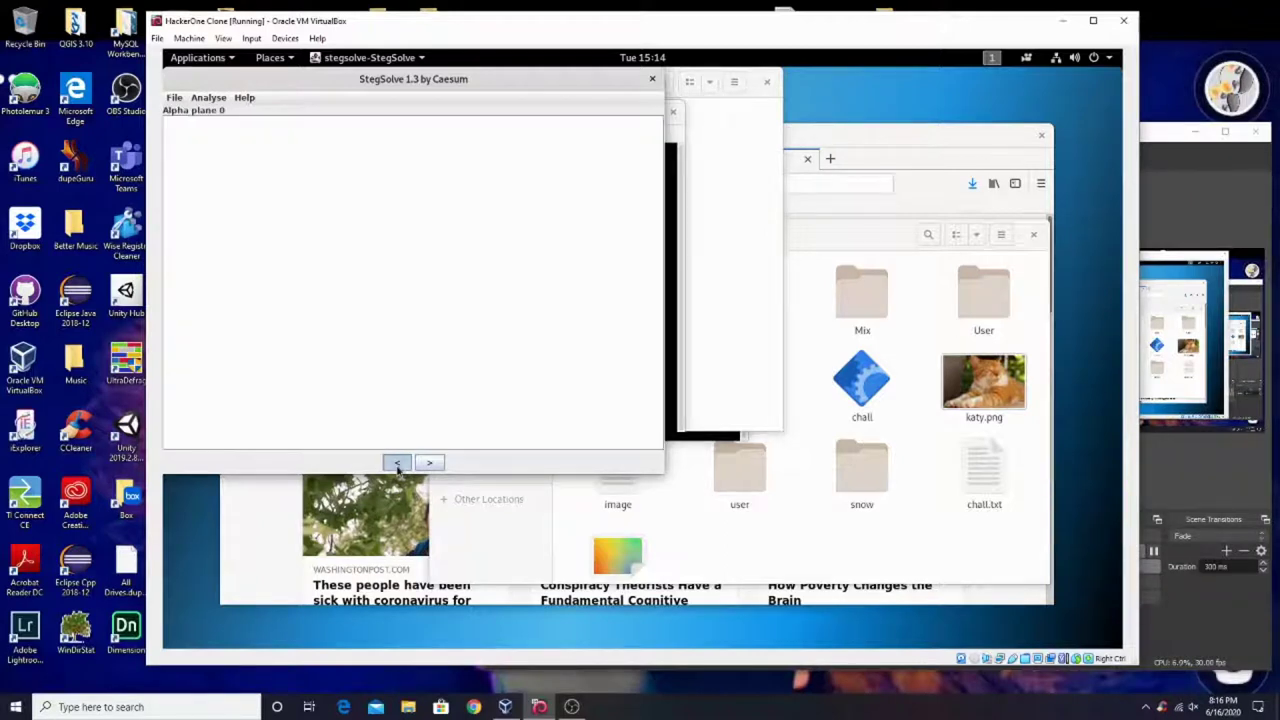
left_click(397, 463)
left_click(397, 463)
left_click(397, 463)
left_click(397, 463)
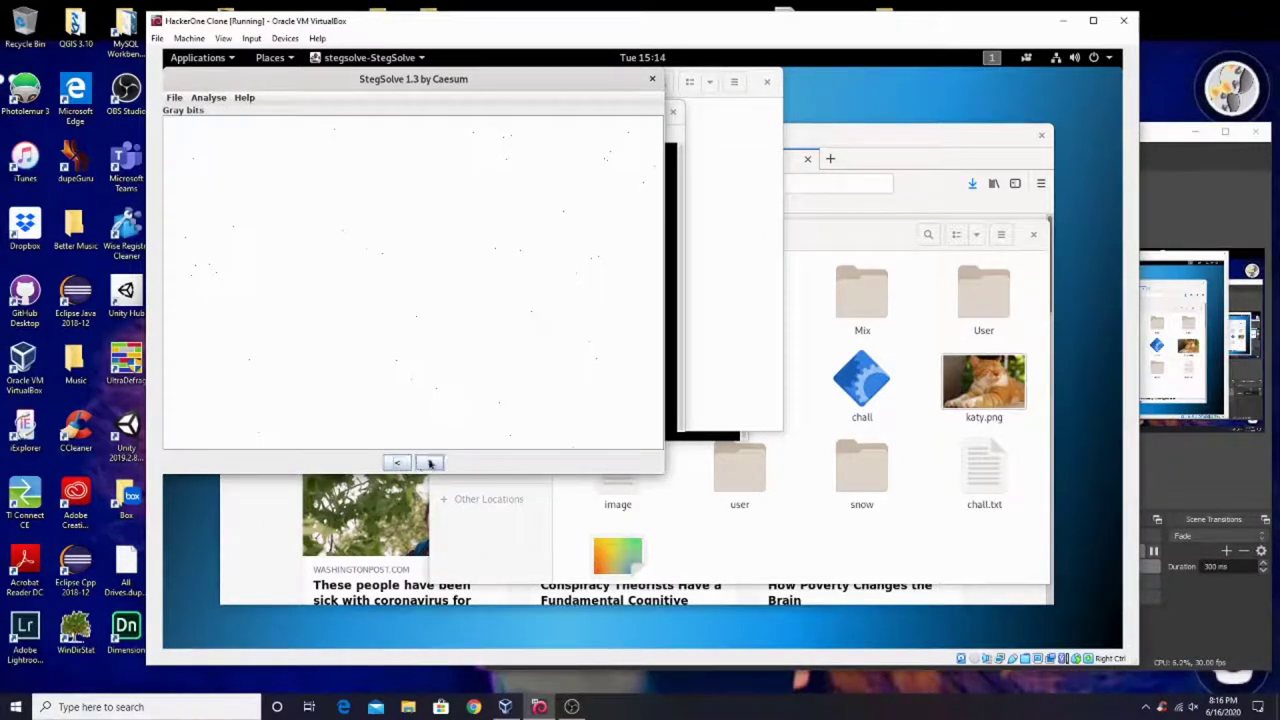
Check the random colour maps and the Full red view of the subtraction image, and return to Gray bits.
left_click(397, 463)
left_click(397, 463)
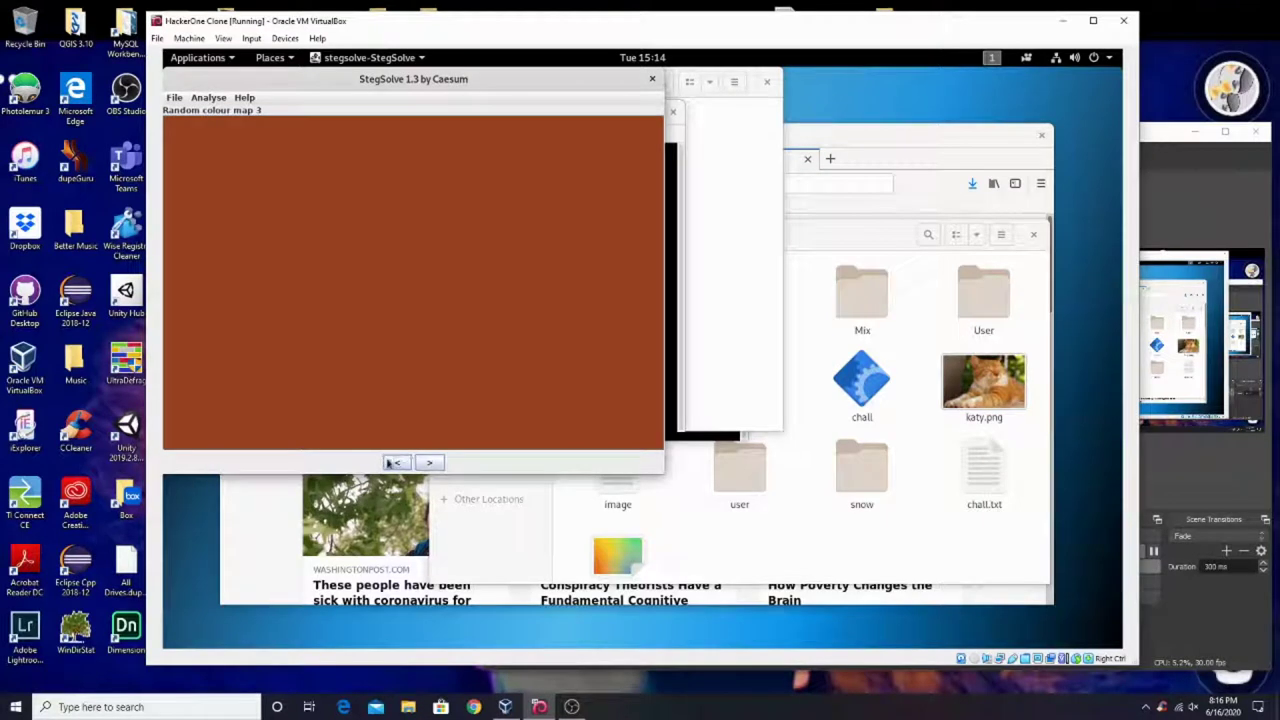
left_click(397, 463)
left_click(397, 463)
left_click(415, 463)
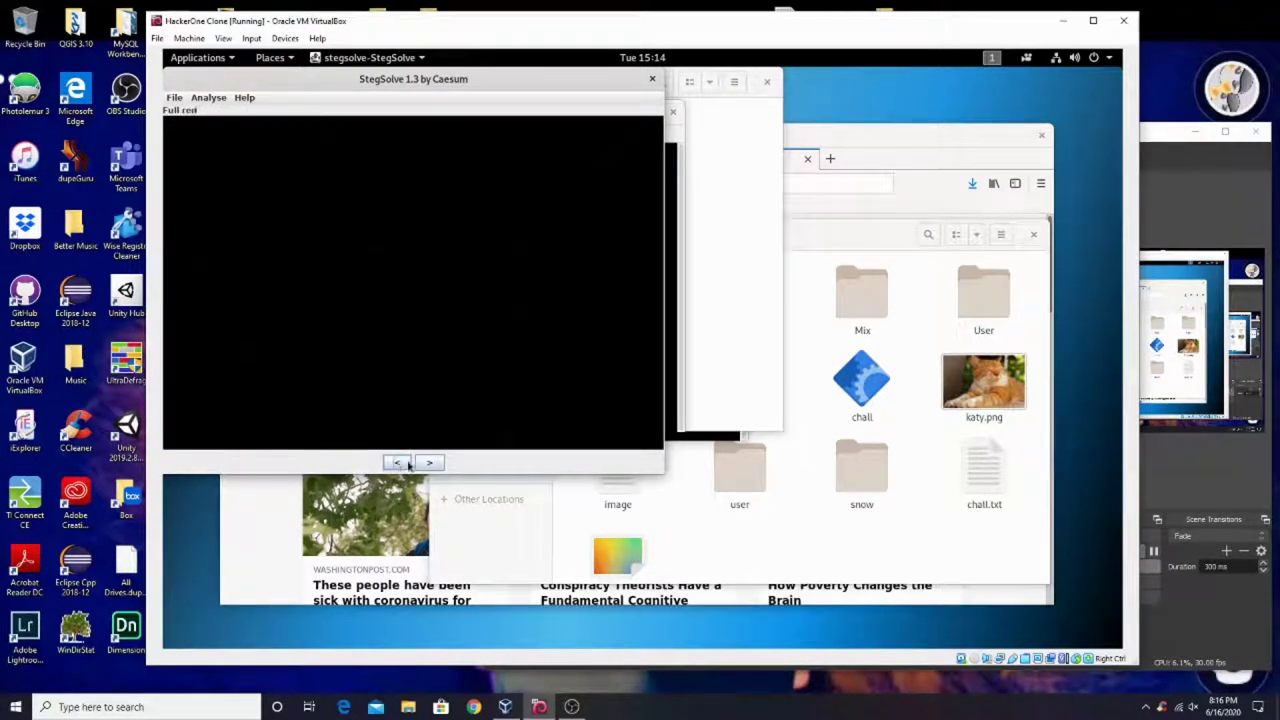
left_click(421, 464)
left_click(421, 464)
left_click(421, 464)
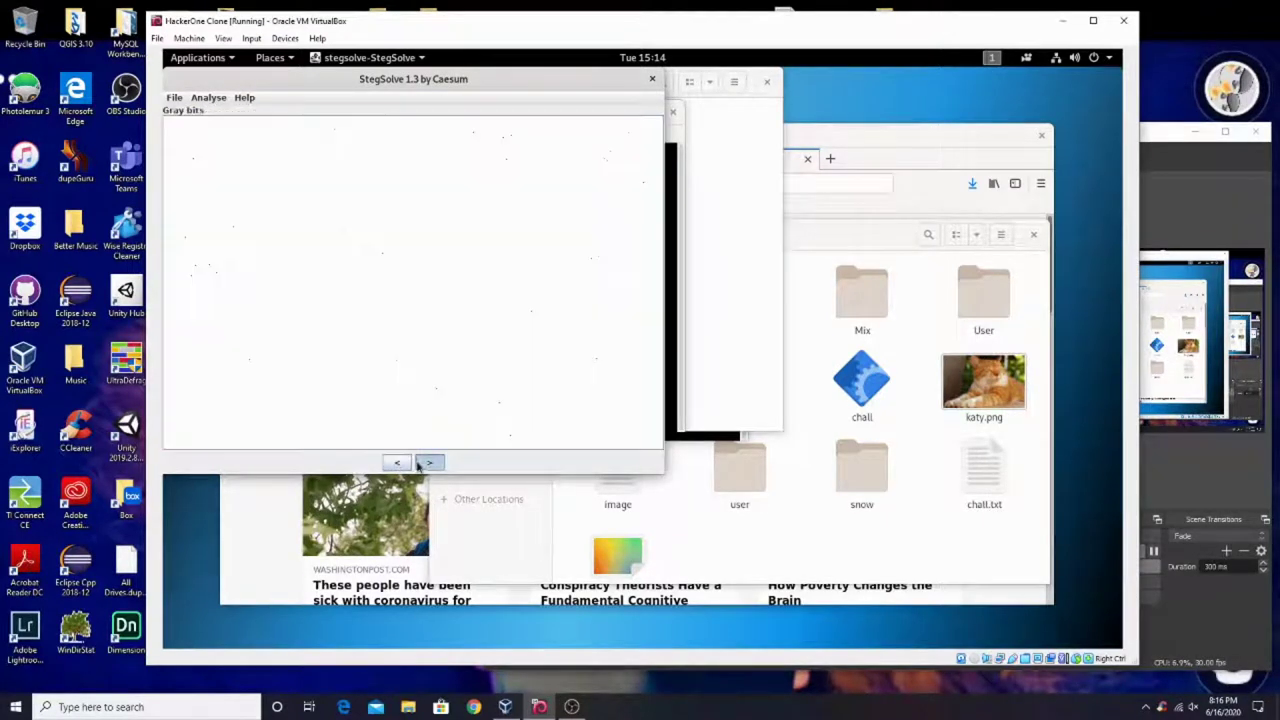
Return to the normal image and preview the data extracted by row from bit plane 7 of red, green and blue.
left_click(421, 464)
left_click(421, 464)
left_click(397, 463)
left_click(208, 97)
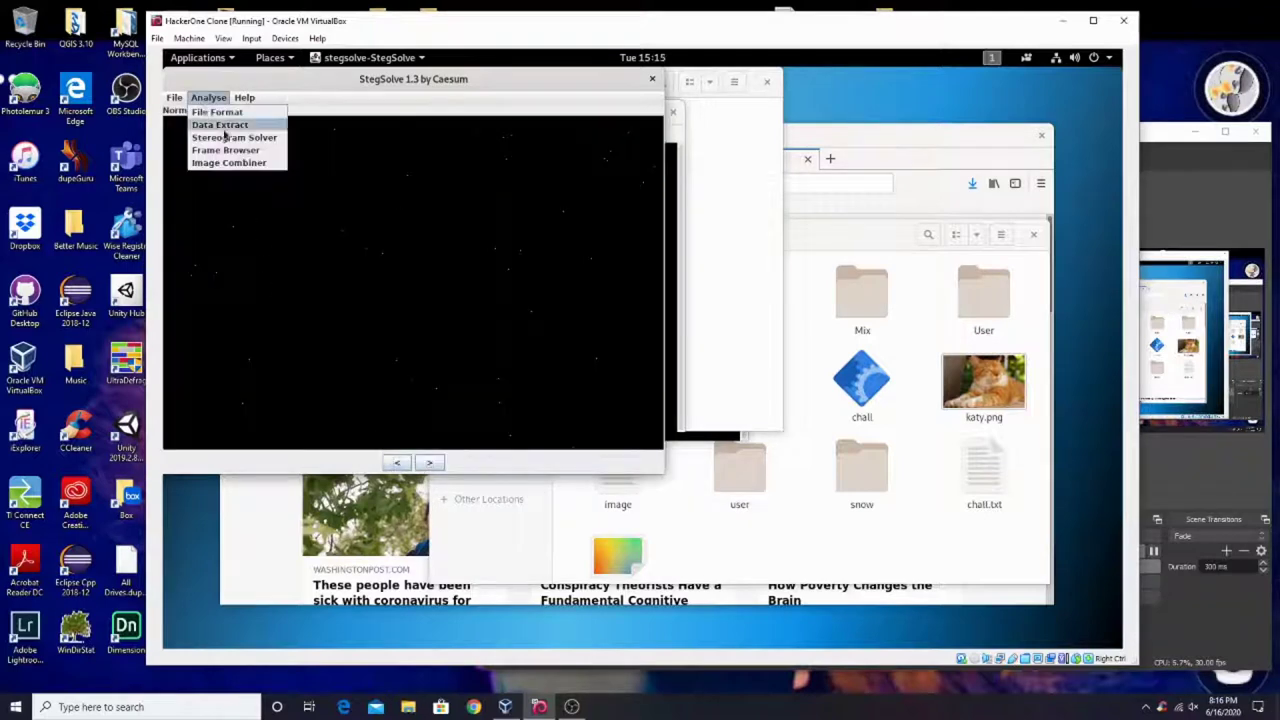
left_click(229, 131)
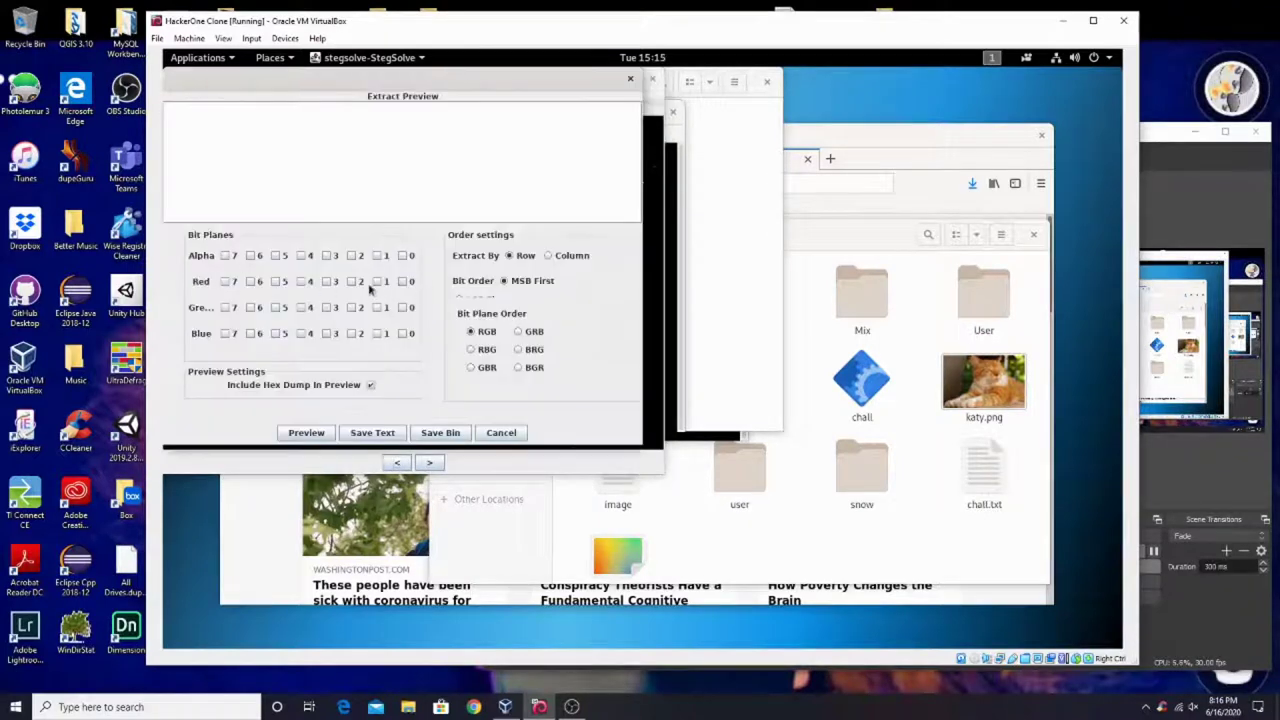
left_click(521, 256)
left_click(226, 333)
left_click(226, 307)
left_click(226, 281)
left_click(306, 432)
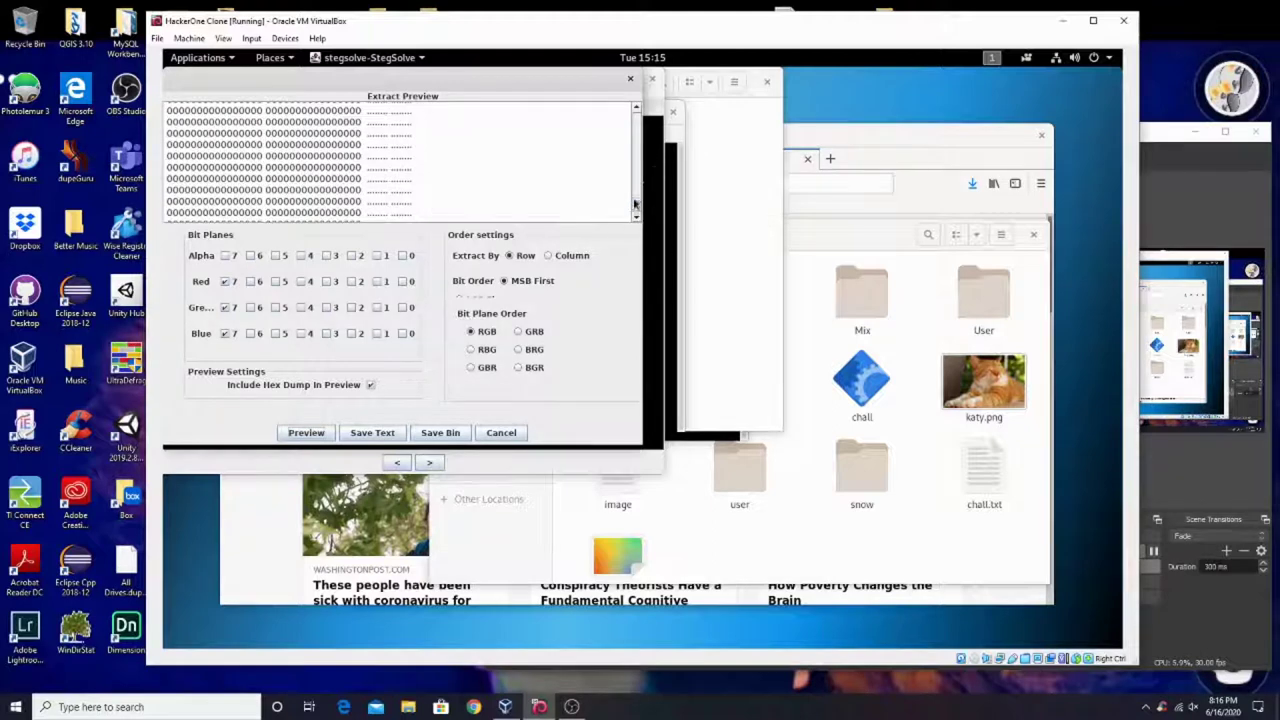
mouse_move(634, 204)
left_mouse_down()
mouse_move(609, 103)
mouse_move(638, 216)
left_mouse_up()
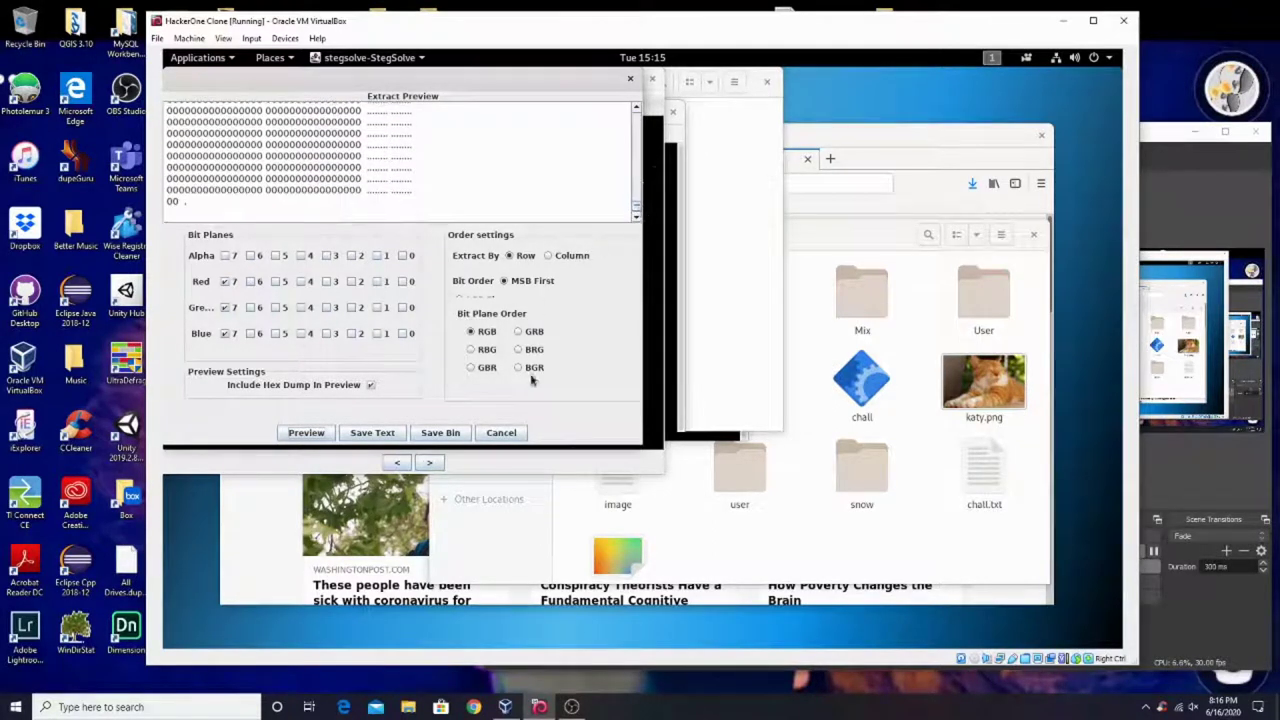
Add bit plane 6 of red, green and blue to the extraction and preview the data.
left_click(251, 333)
left_click(251, 307)
left_click(251, 281)
left_click(321, 432)
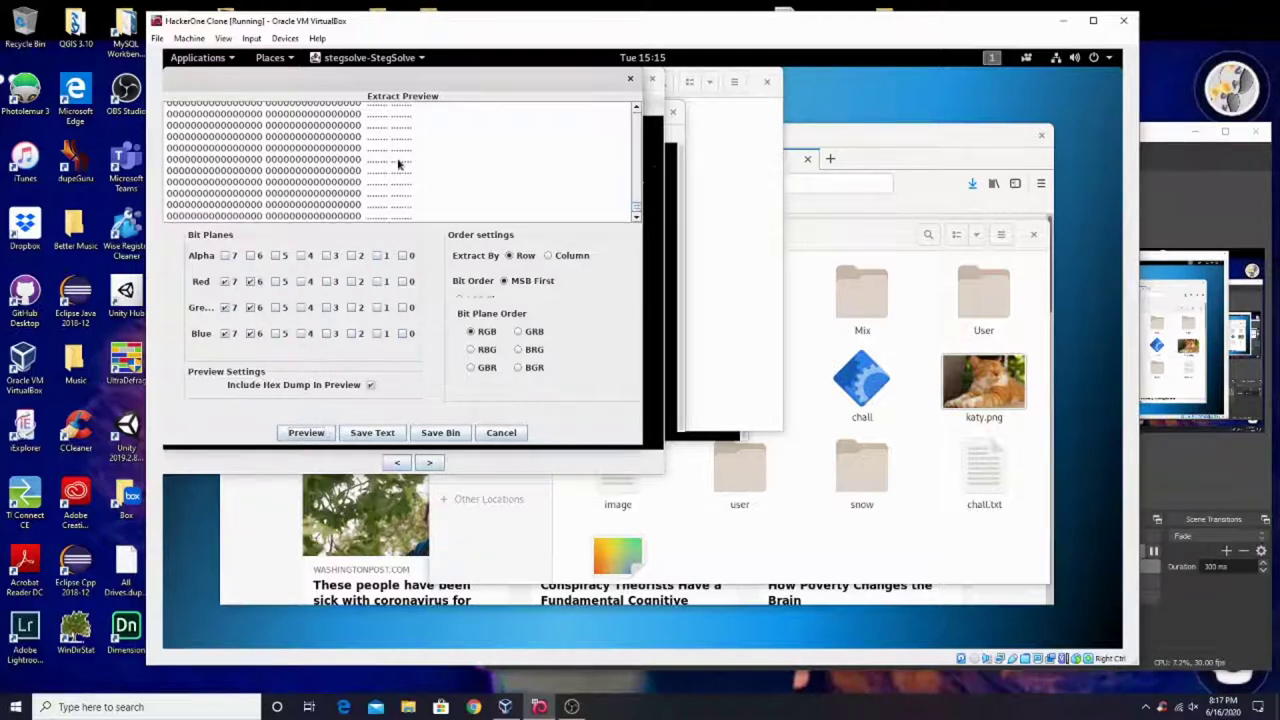
Preview the extraction by column in a widened window and close the data extraction dialog.
left_click(548, 255)
left_click(320, 432)
left_click_drag(645, 283, 848, 283)
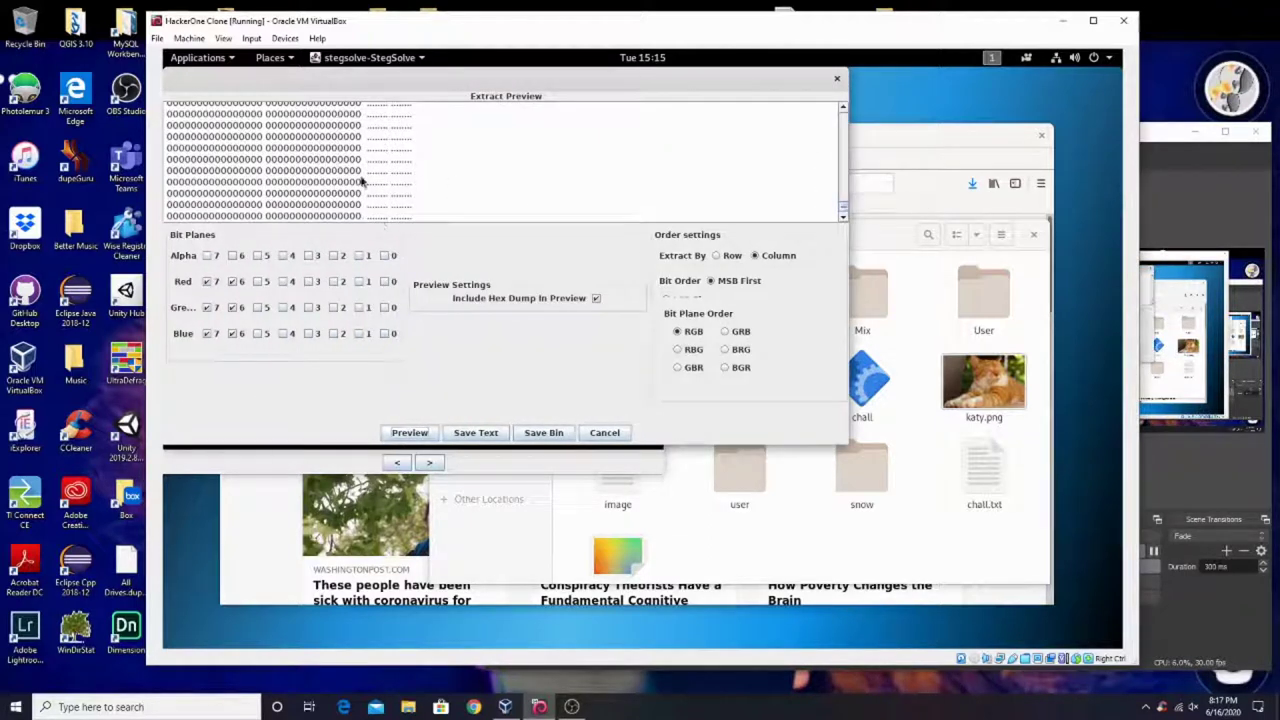
left_click(610, 434)
Check the image for additional frames with the Frame Browser and close it.
left_click(208, 97)
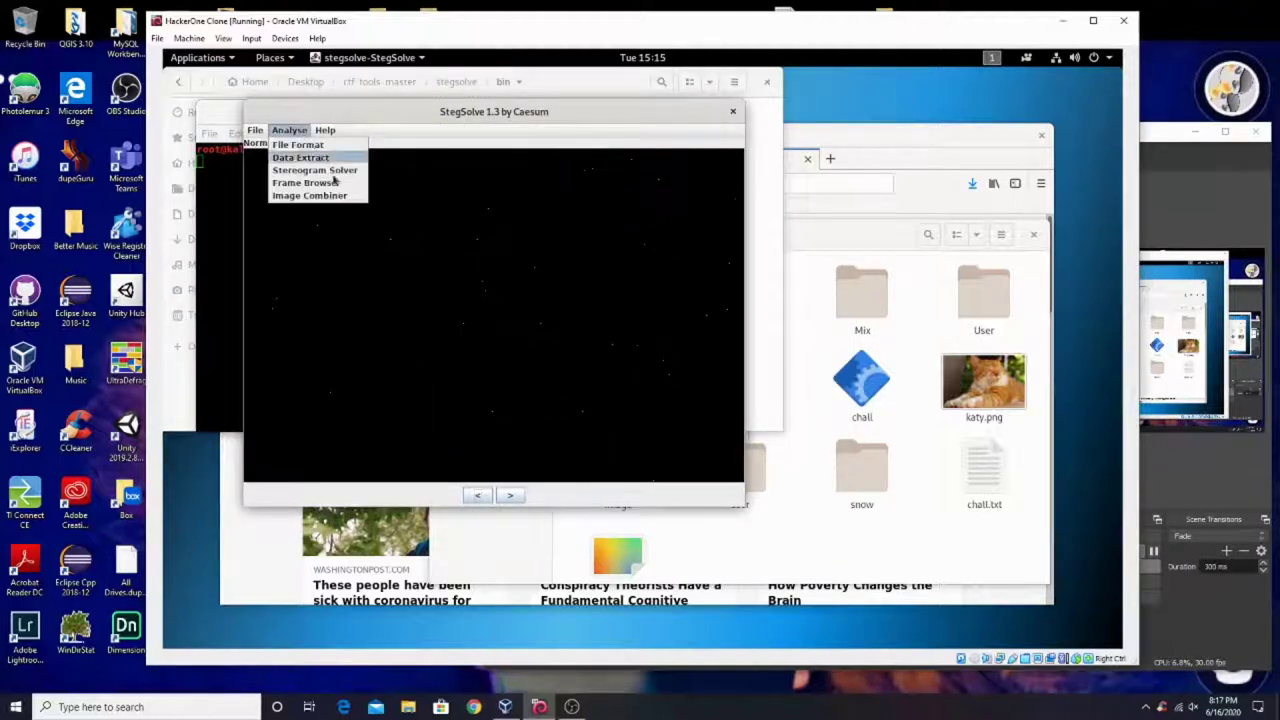
left_click(310, 180)
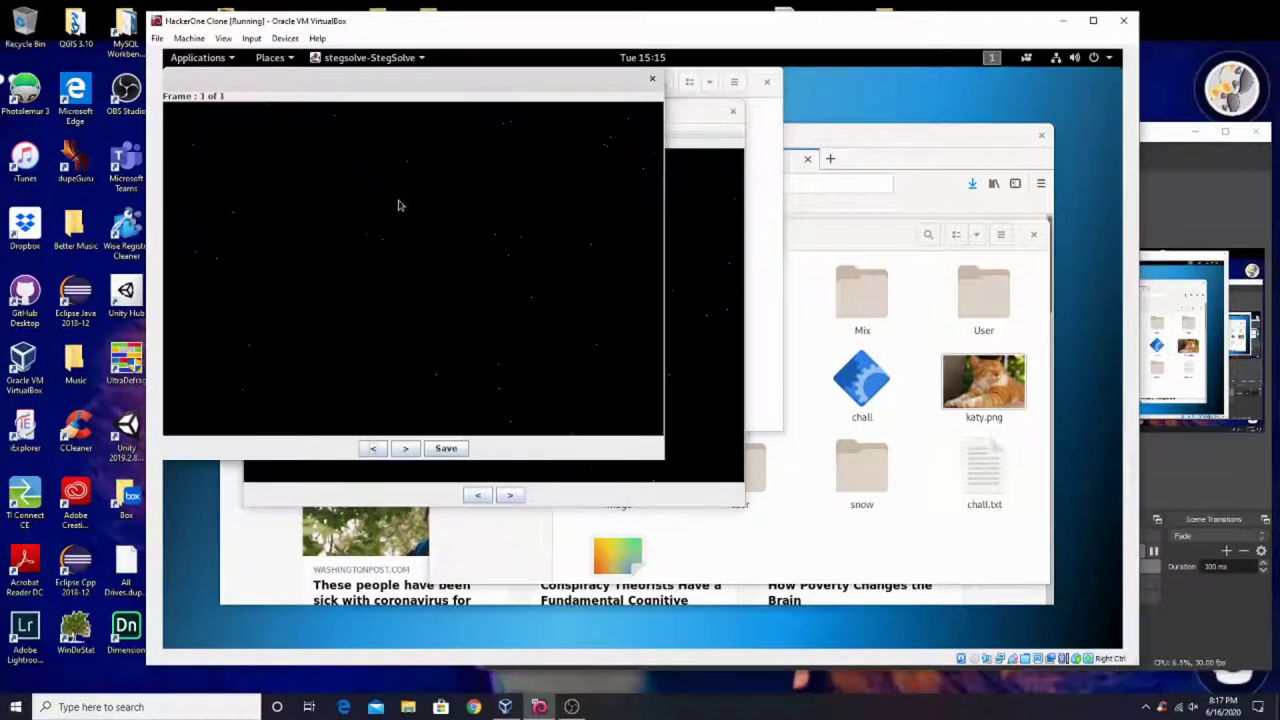
left_click(652, 78)
Examine the image at increasing offsets in the Stereogram Solver and close it.
left_click(279, 132)
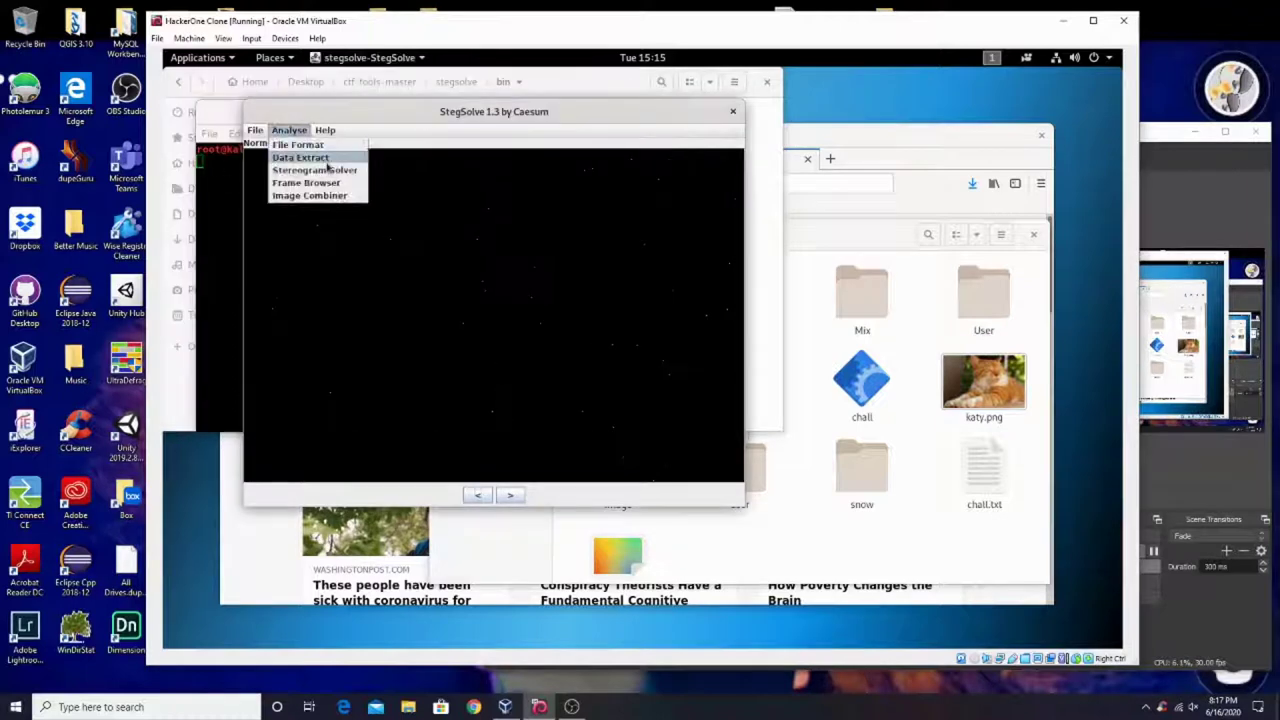
left_click(345, 171)
left_click(403, 449)
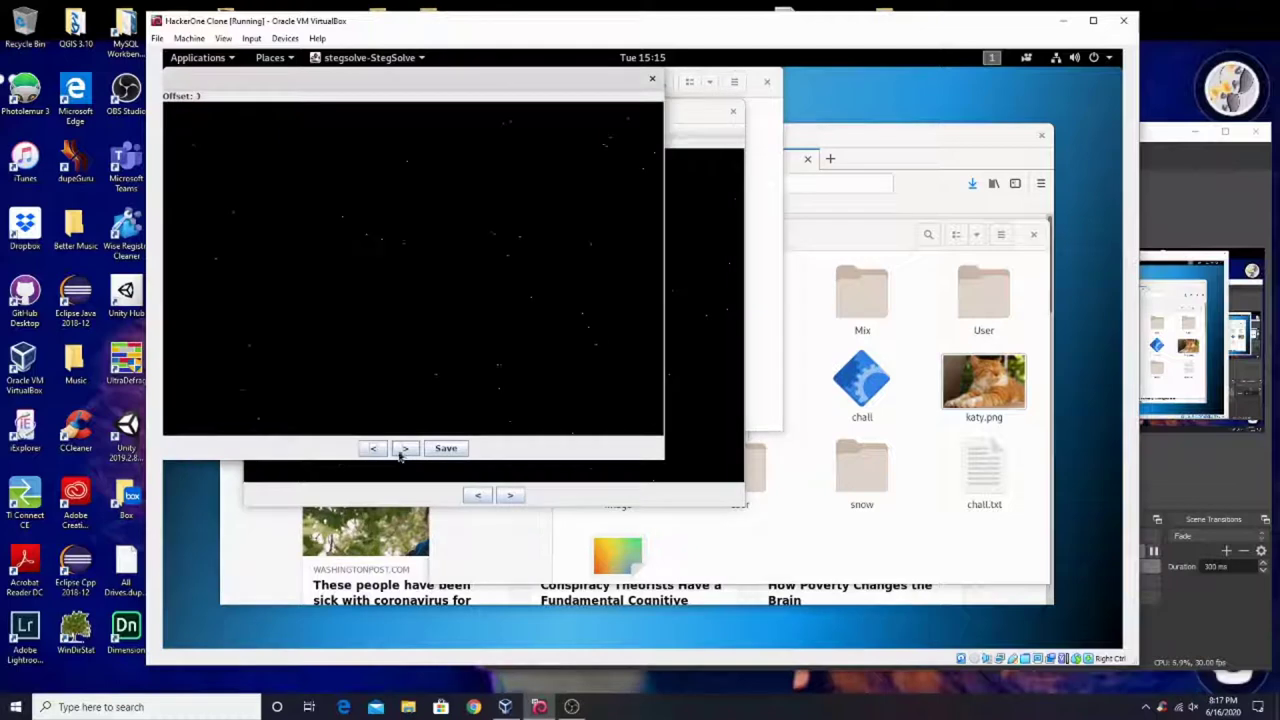
left_click(403, 449)
left_click(403, 449)
left_click(403, 449)
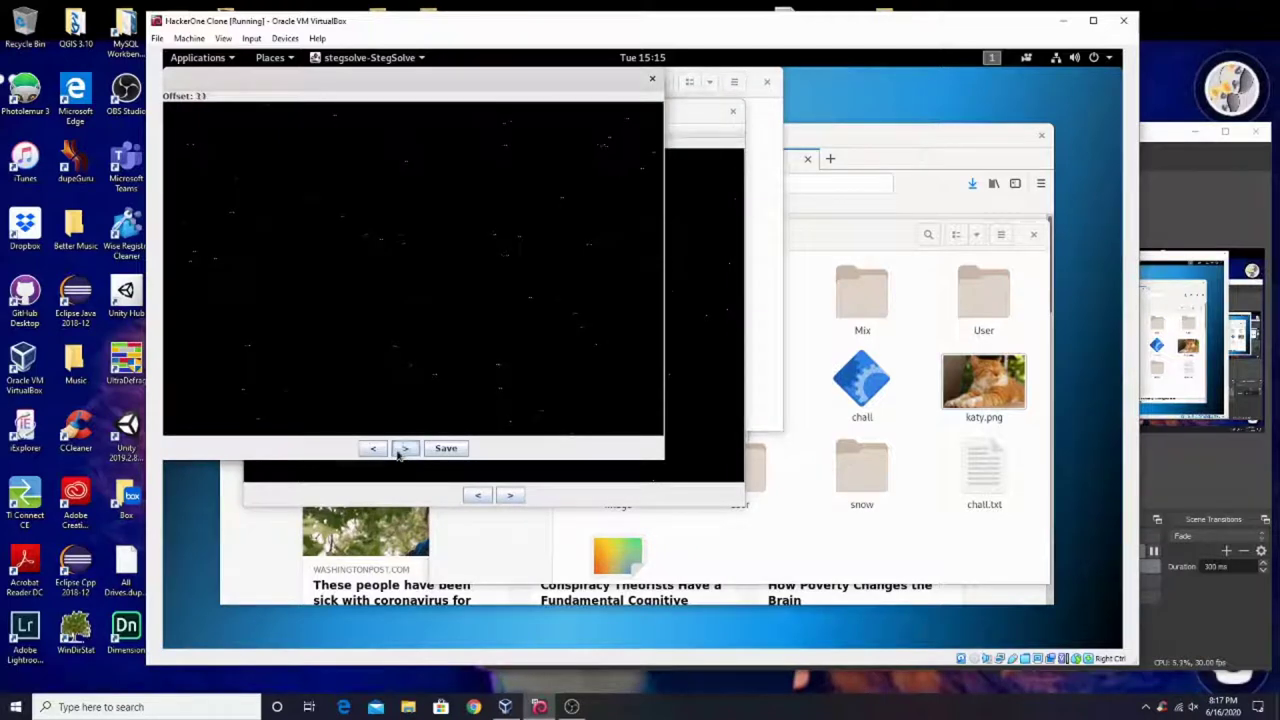
left_click(403, 449)
left_click(403, 449)
left_click(653, 79)
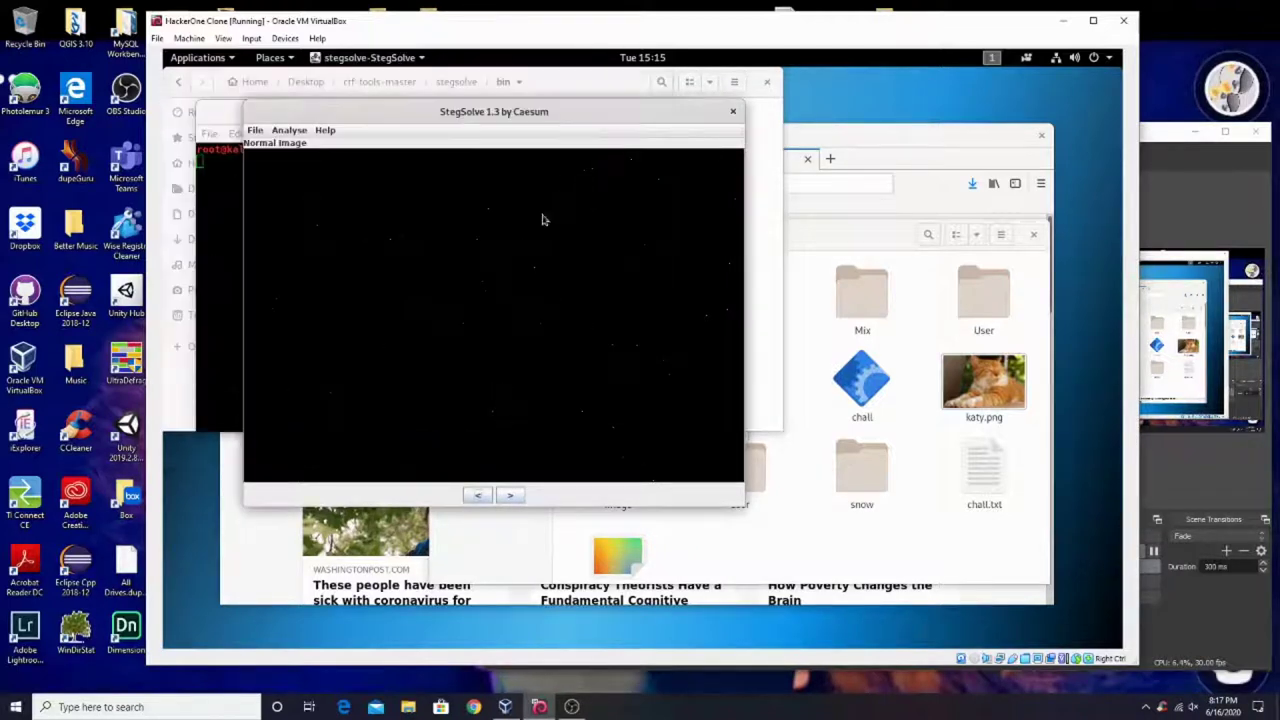
Close StegSolve and its terminal, and move the bin folder window aside to reach the Downloads terminal.
left_click(290, 130)
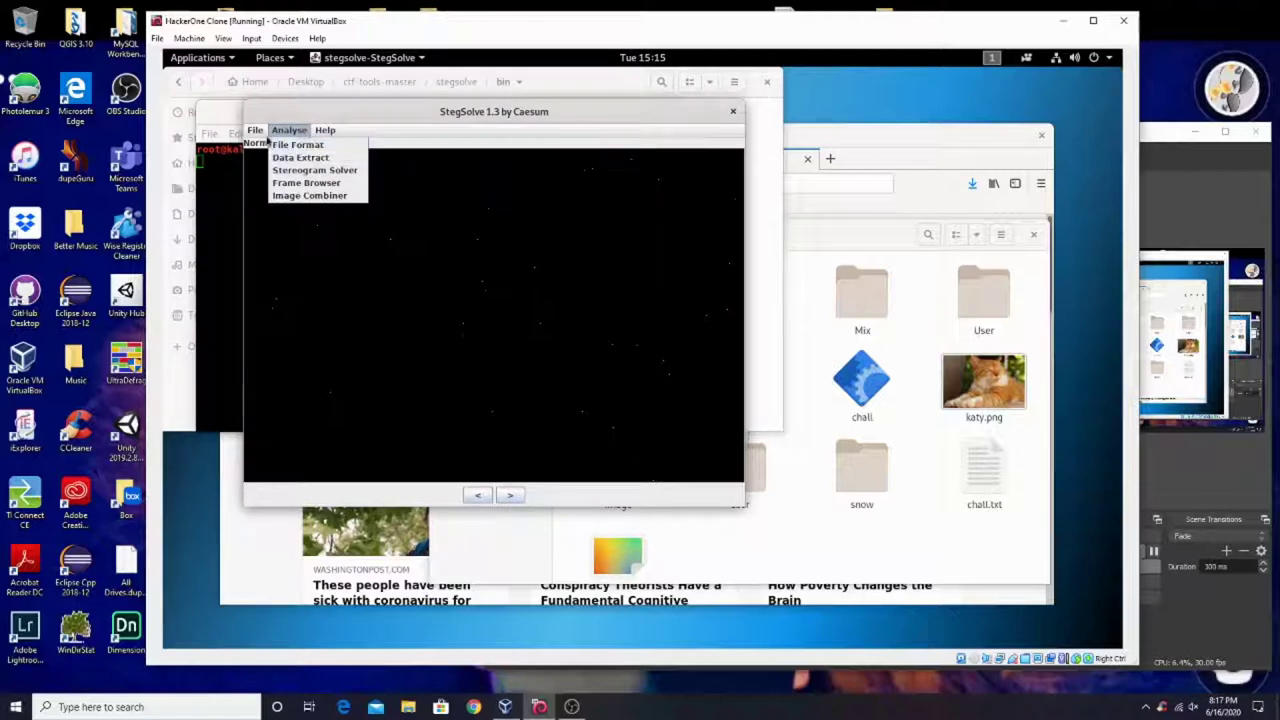
left_click(315, 157)
left_click(663, 111)
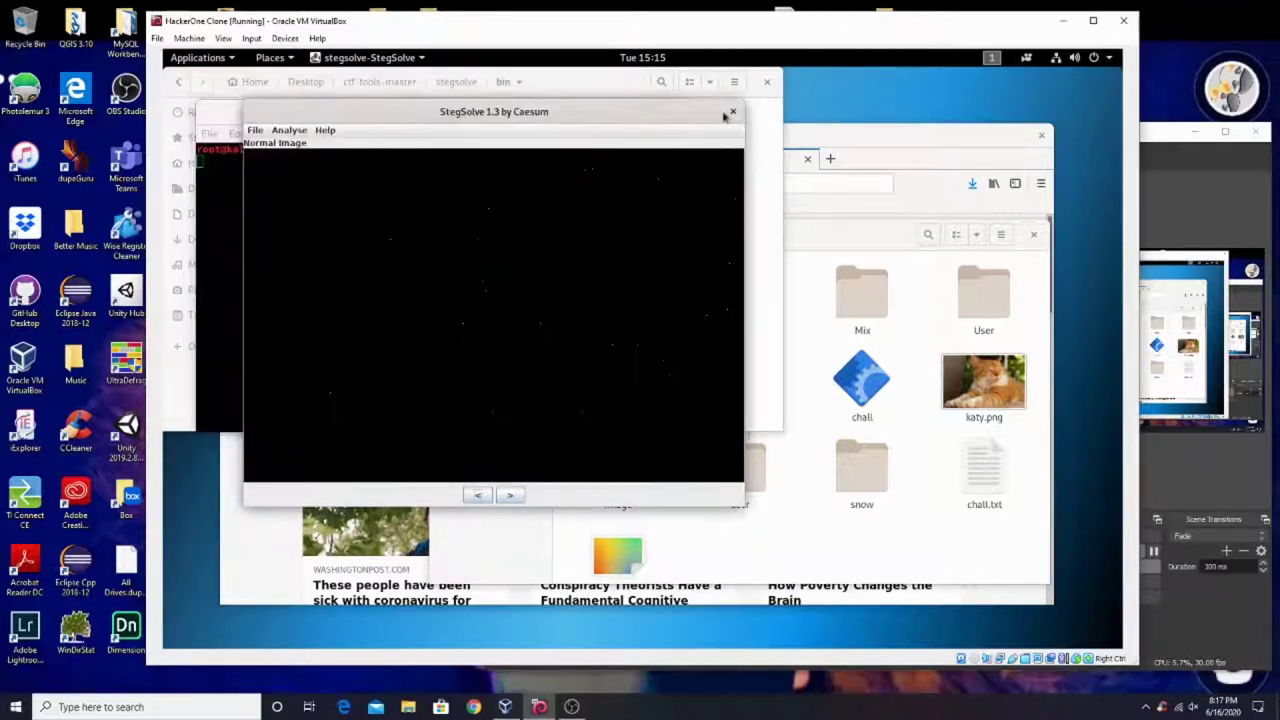
left_click(733, 112)
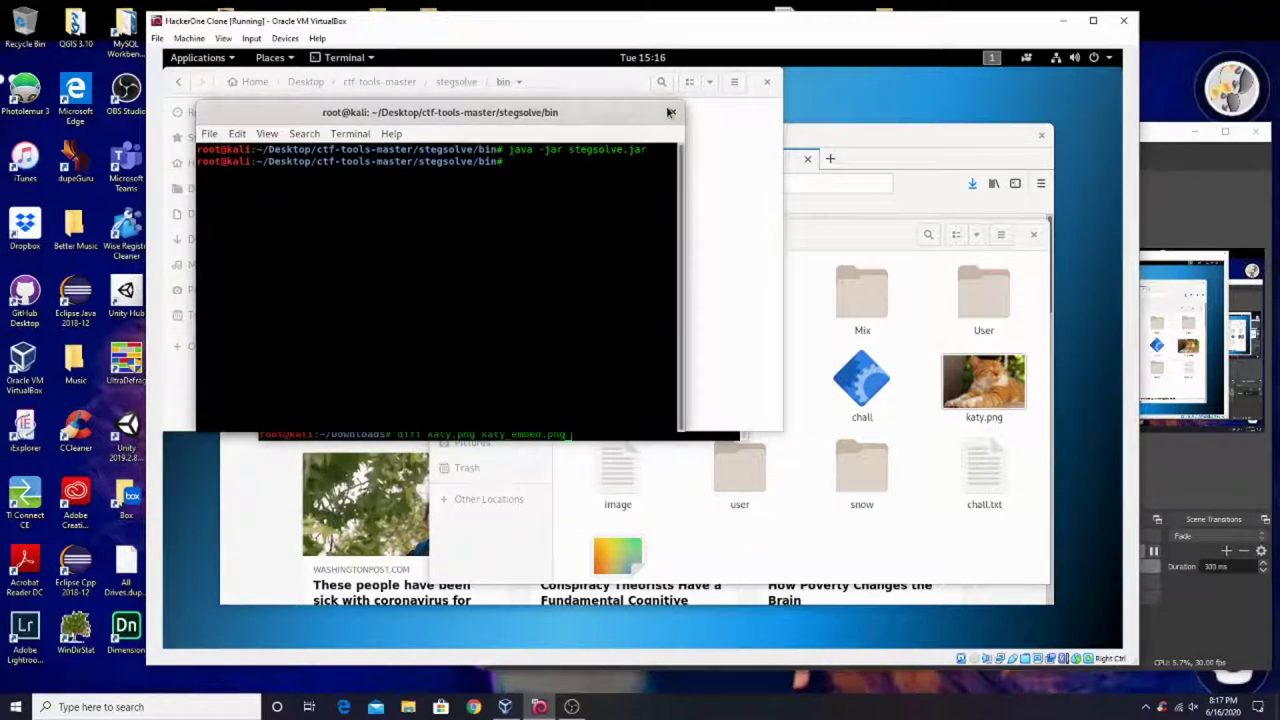
left_click(743, 220)
left_click_drag(736, 82, 659, 206)
left_click(659, 206)
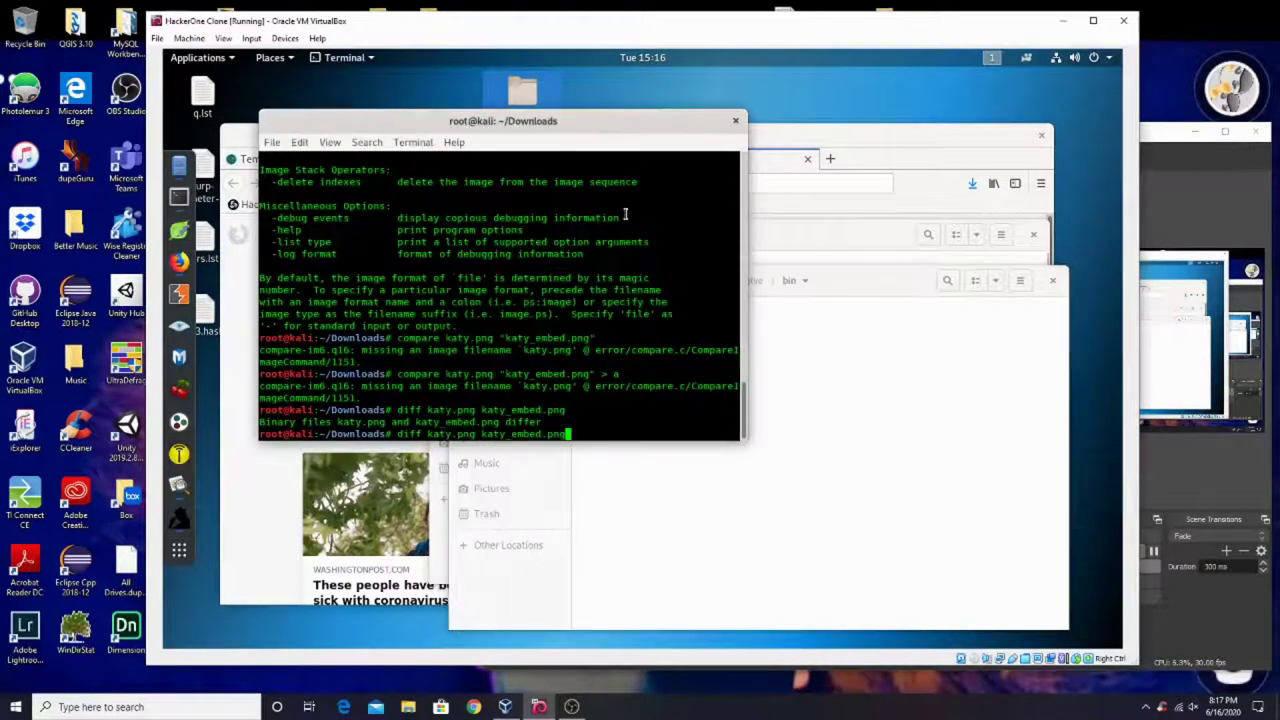
Rerun diff on katy.png and katy_embed.png, and try strings without a file name before suspending it.
key("Return")
type("s")
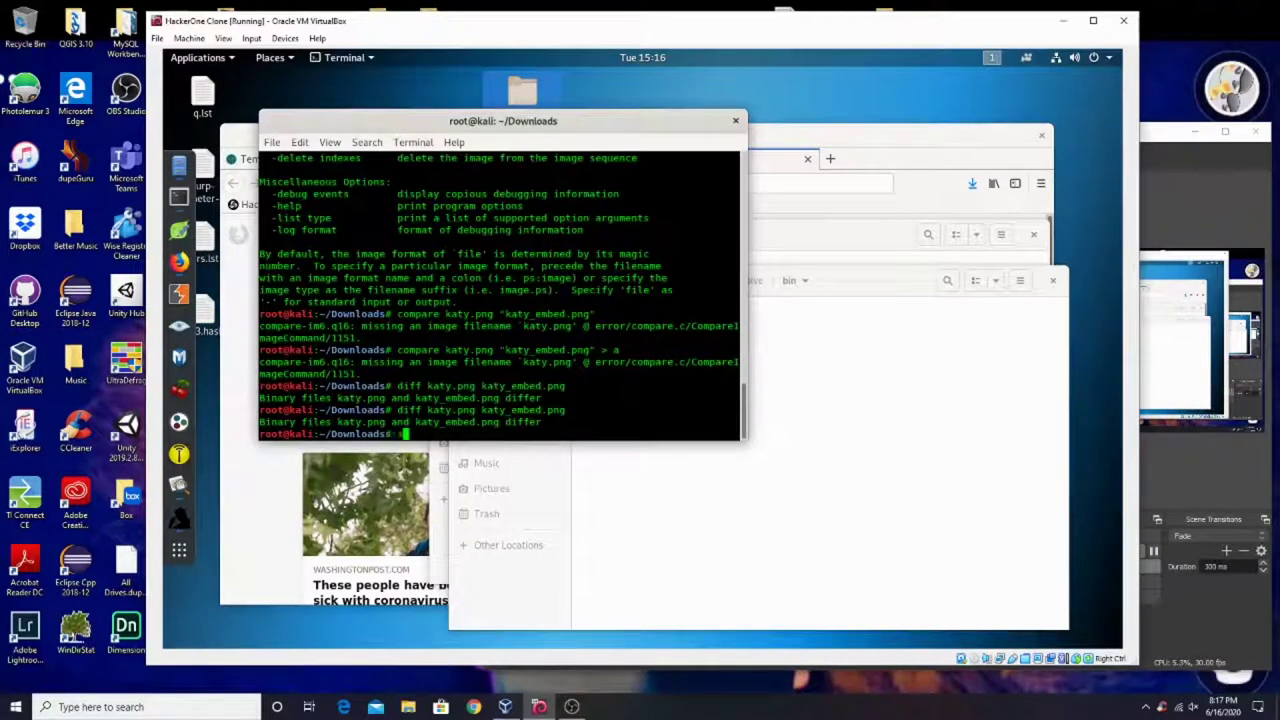
type("trings")
key("Return")
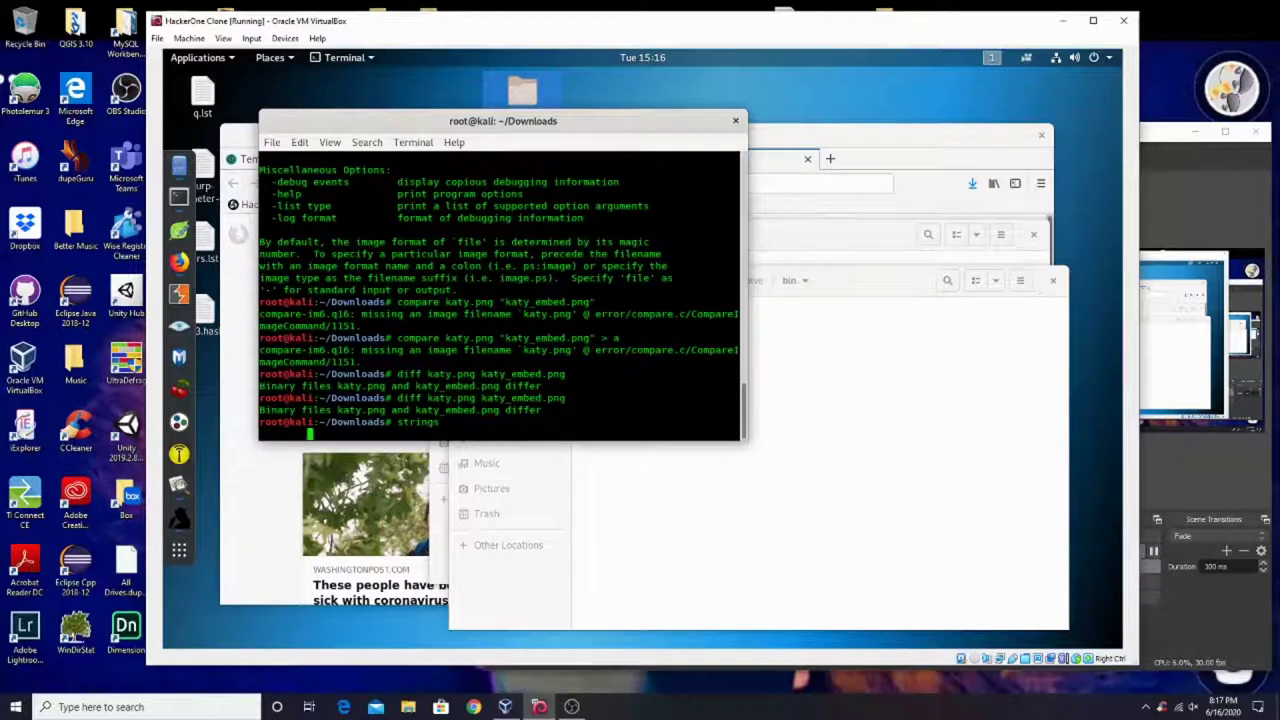
key("ctrl+z")
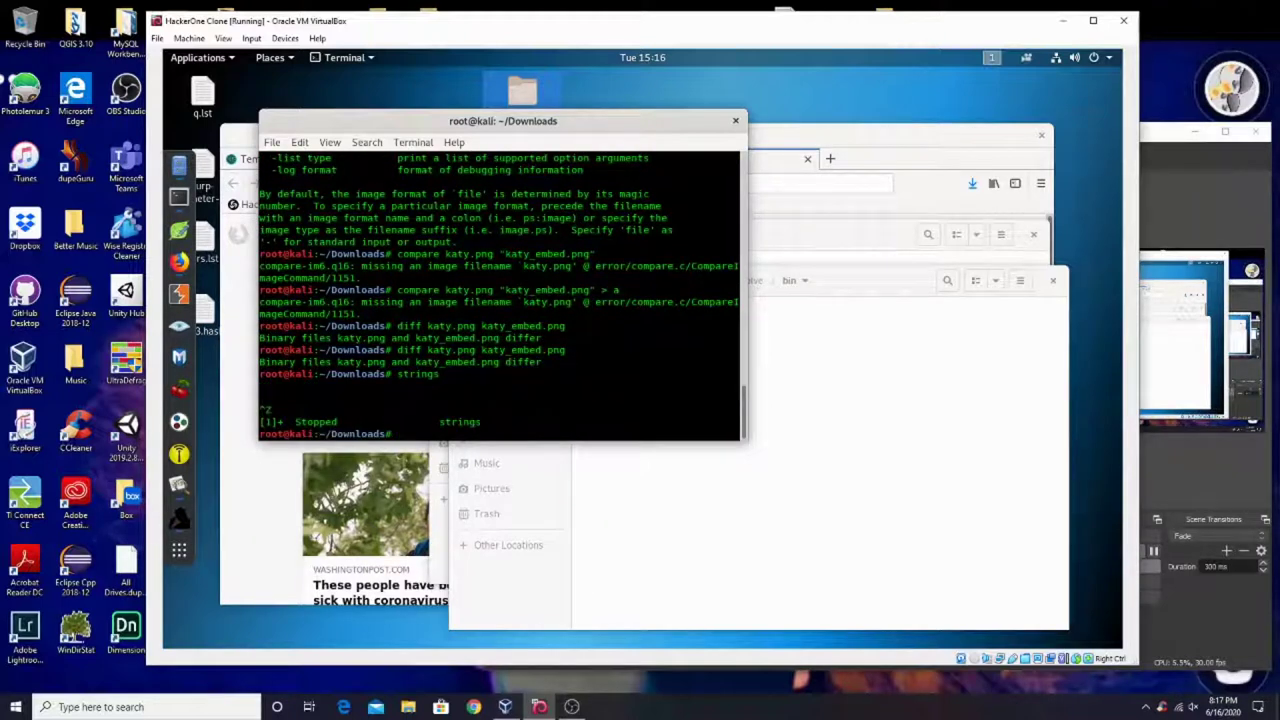
Look for readable text in solved.bmp with strings.
type("strings")
key("Tab")
key("Tab")
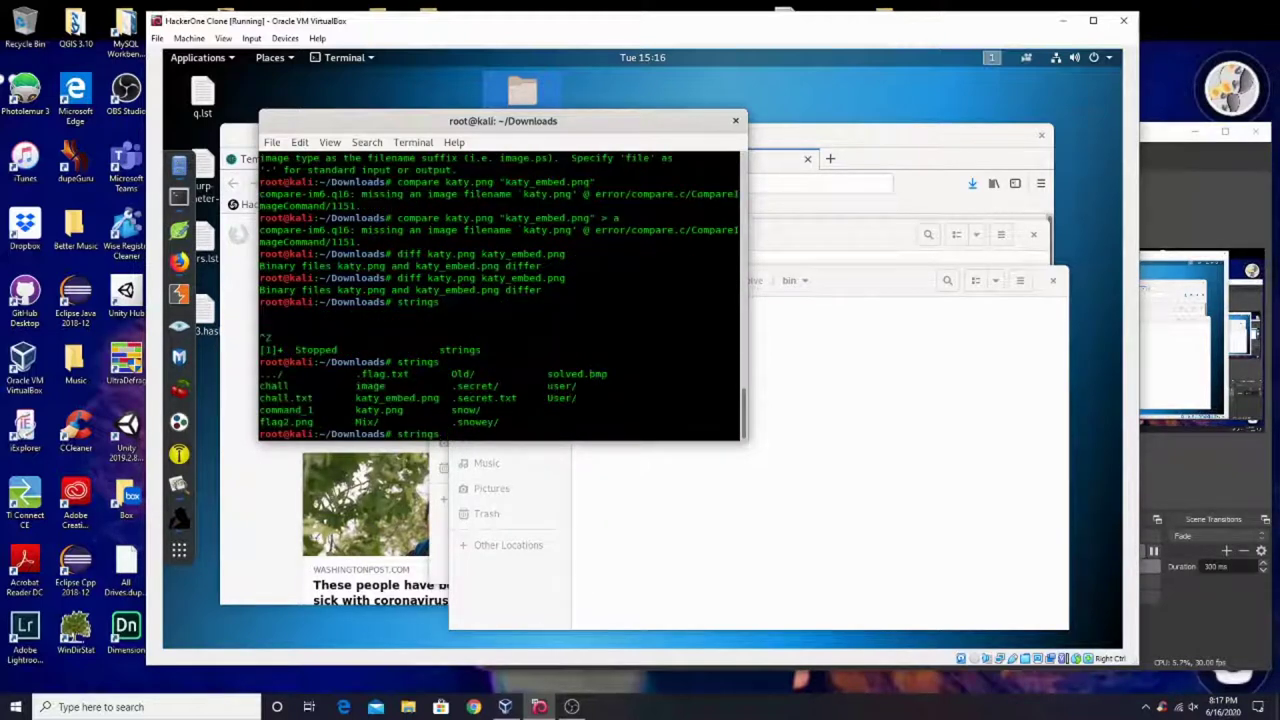
type("so")
key("Tab")
key("Return")
Discard the unfinished strings command and output the raw contents of solved.bmp with cat.
type("strings")
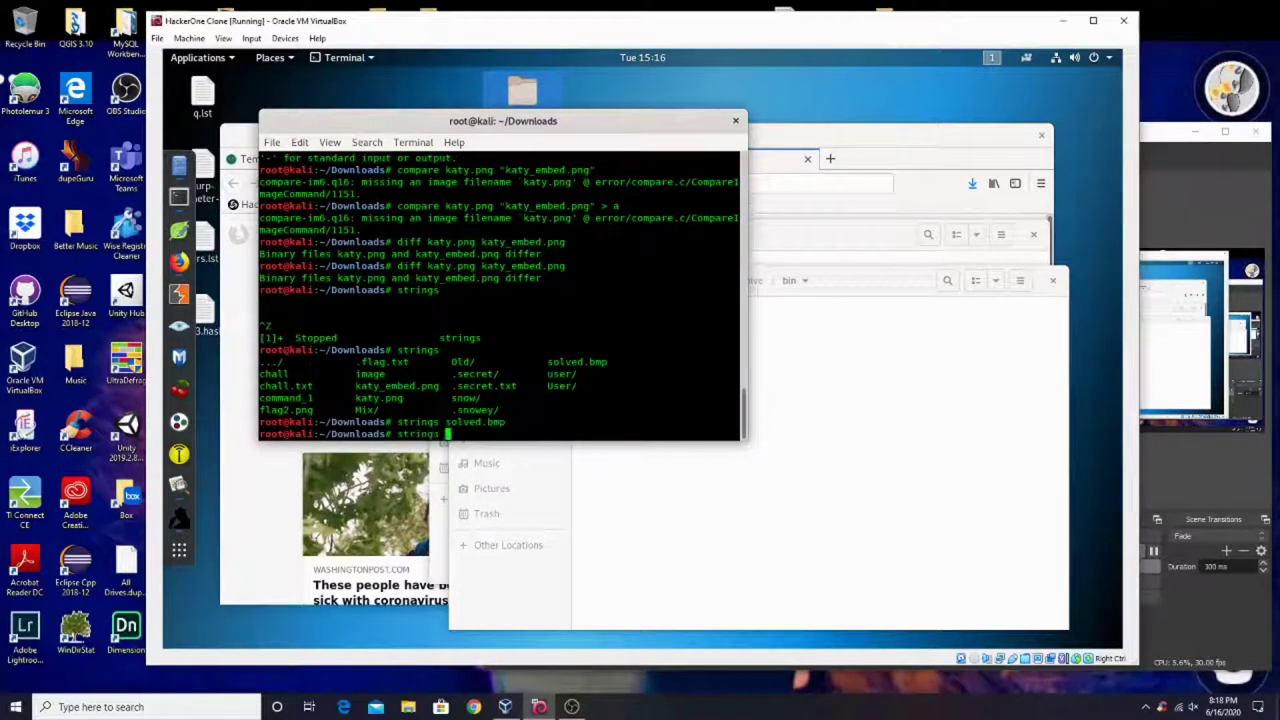
key("BackSpace")
key("BackSpace")
key("BackSpace")
key("BackSpace")
key("BackSpace")
key("BackSpace")
key("BackSpace")
key("BackSpace")
type("cat so")
key("Tab")
key("Return")
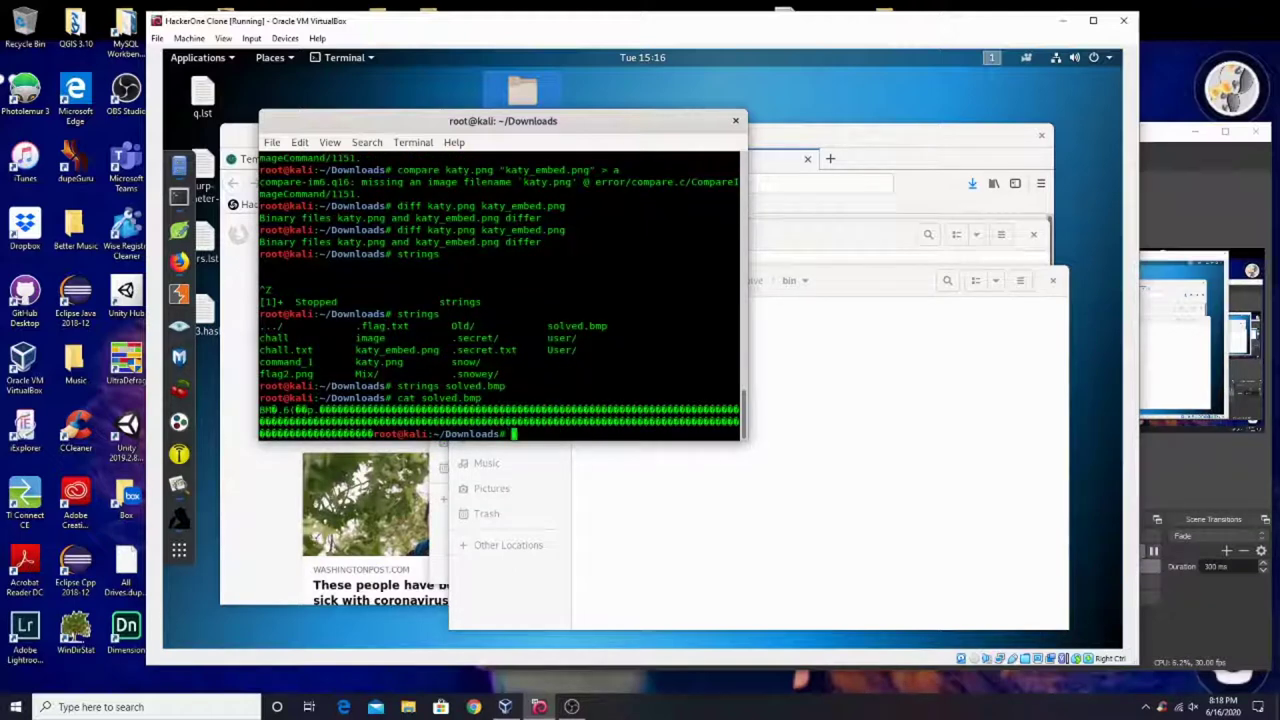
Clear the stray characters from the prompt and output the raw contents of katy.png with cat.
key("Up")
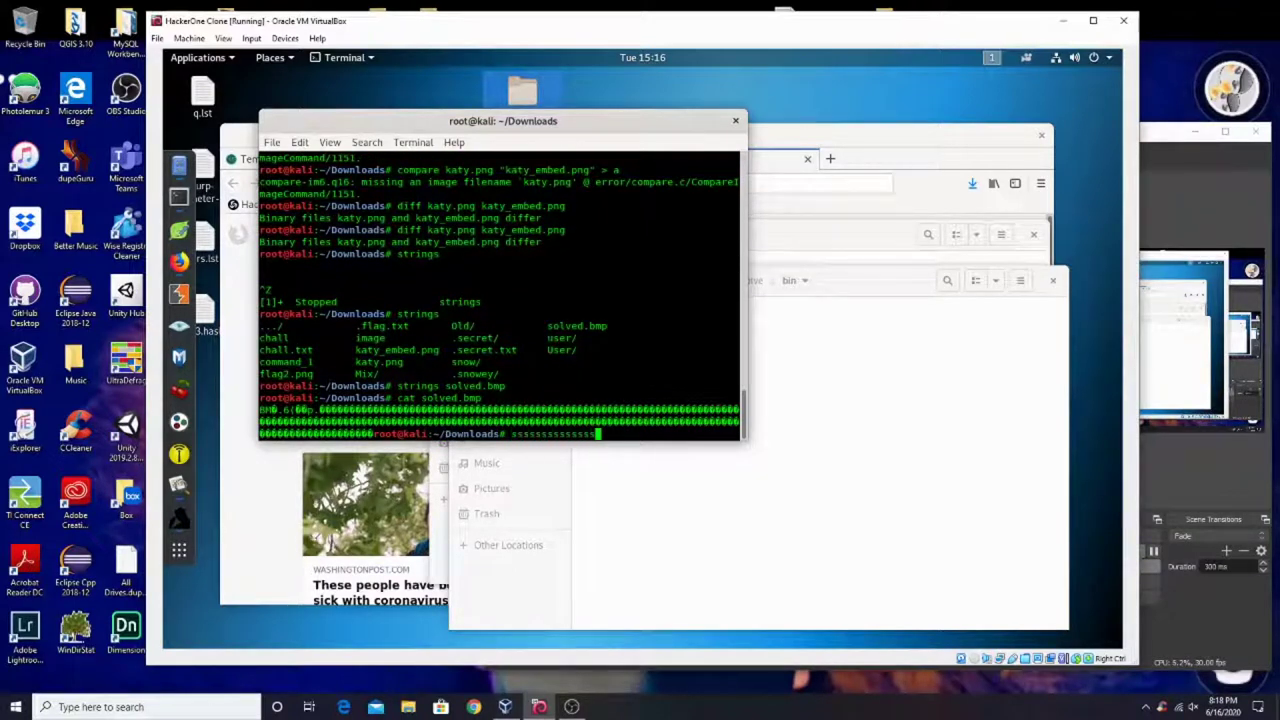
key("BackSpace")
key("BackSpace")
key("BackSpace")
key("BackSpace")
key("BackSpace")
key("BackSpace")
key("BackSpace")
key("BackSpace")
key("BackSpace")
key("BackSpace")
key("BackSpace")
key("BackSpace")
key("BackSpace")
type("at katy")
key("Return")
type("cat katy")
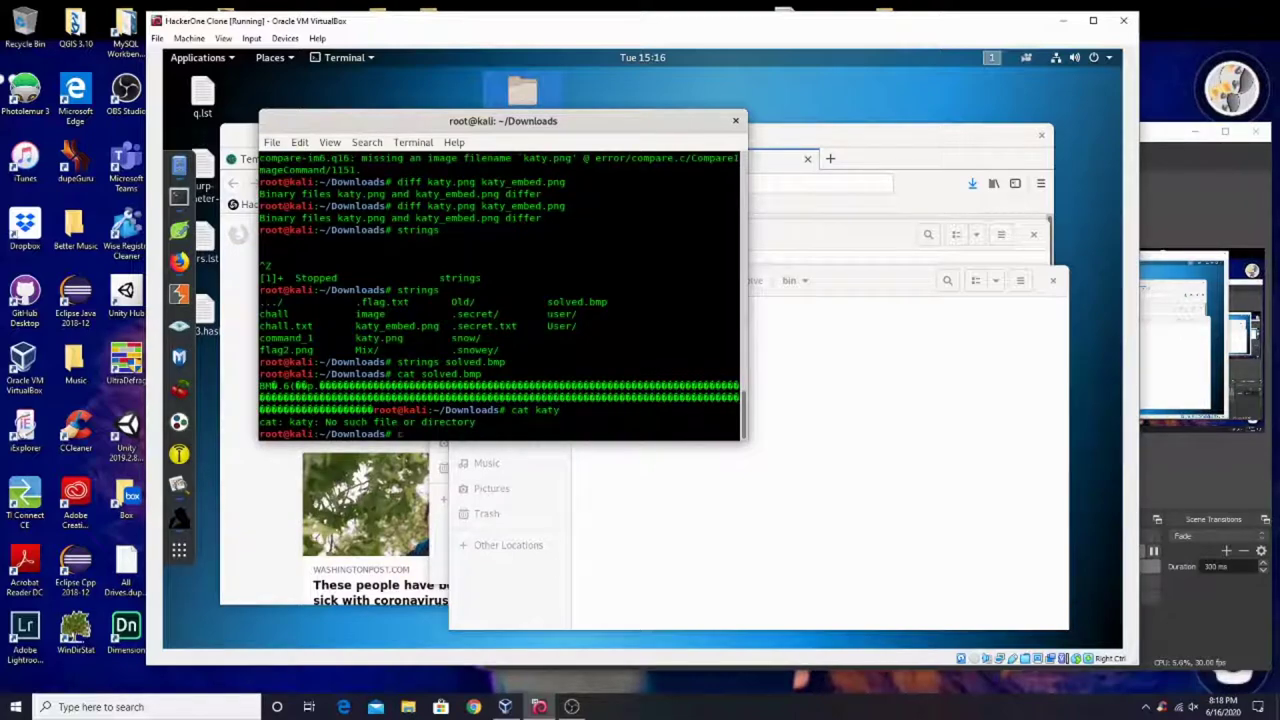
type(".png")
key("Return")
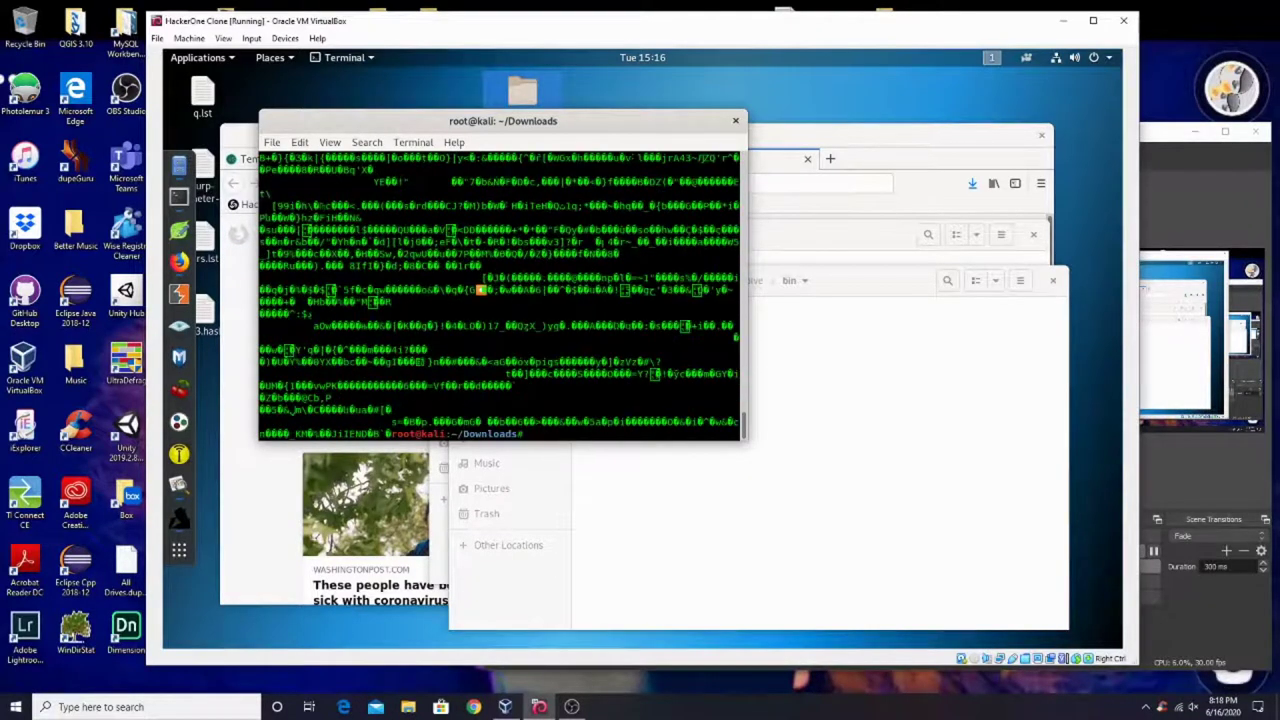
Filter the cat output of katy.png for "z" with grep.
key("Up")
type("| grep \"")
key("Return")
Rework the previous command into grep "z" katy.png and run it directly on the file.
key("Up")
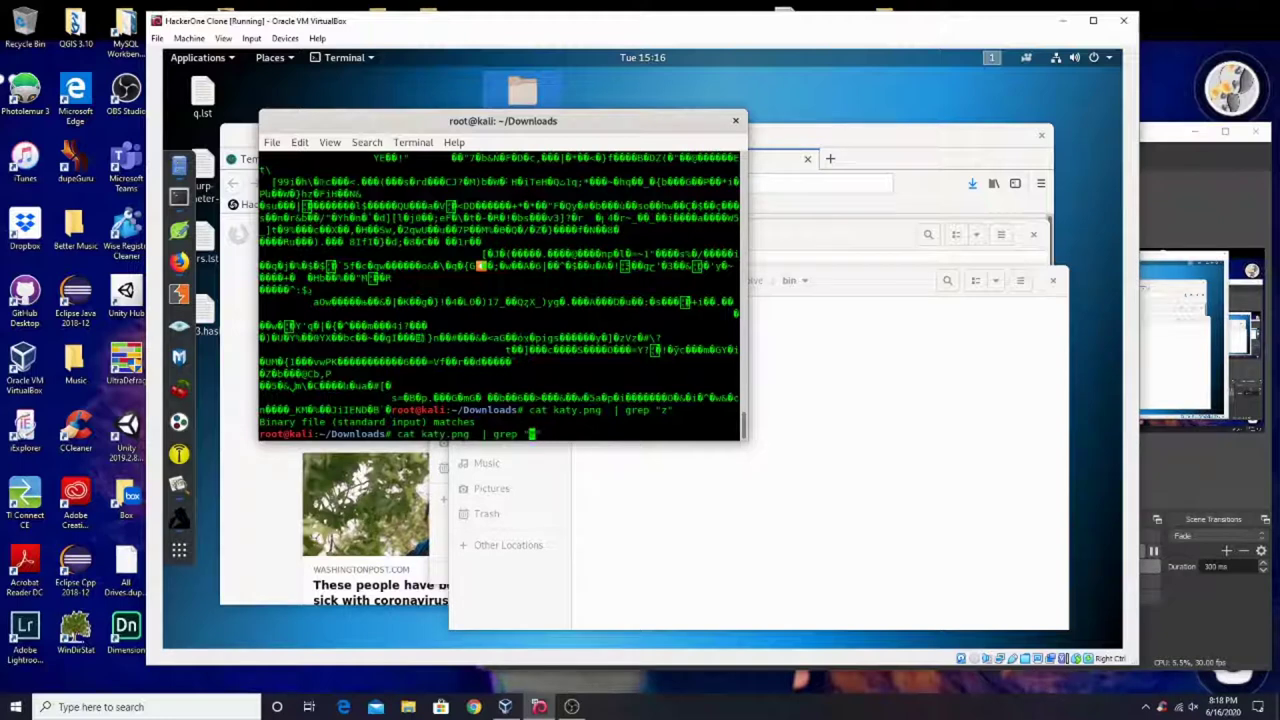
key("Left")
key("Left")
key("Left")
key("Left")
key("Left")
key("Left")
key("Left")
key("Left")
key("BackSpace")
key("BackSpace")
key("BackSpace")
key("BackSpace")
key("BackSpace")
key("BackSpace")
key("BackSpace")
key("BackSpace")
key("BackSpace")
key("BackSpace")
key("BackSpace")
key("BackSpace")
key("BackSpace")
key("BackSpace")
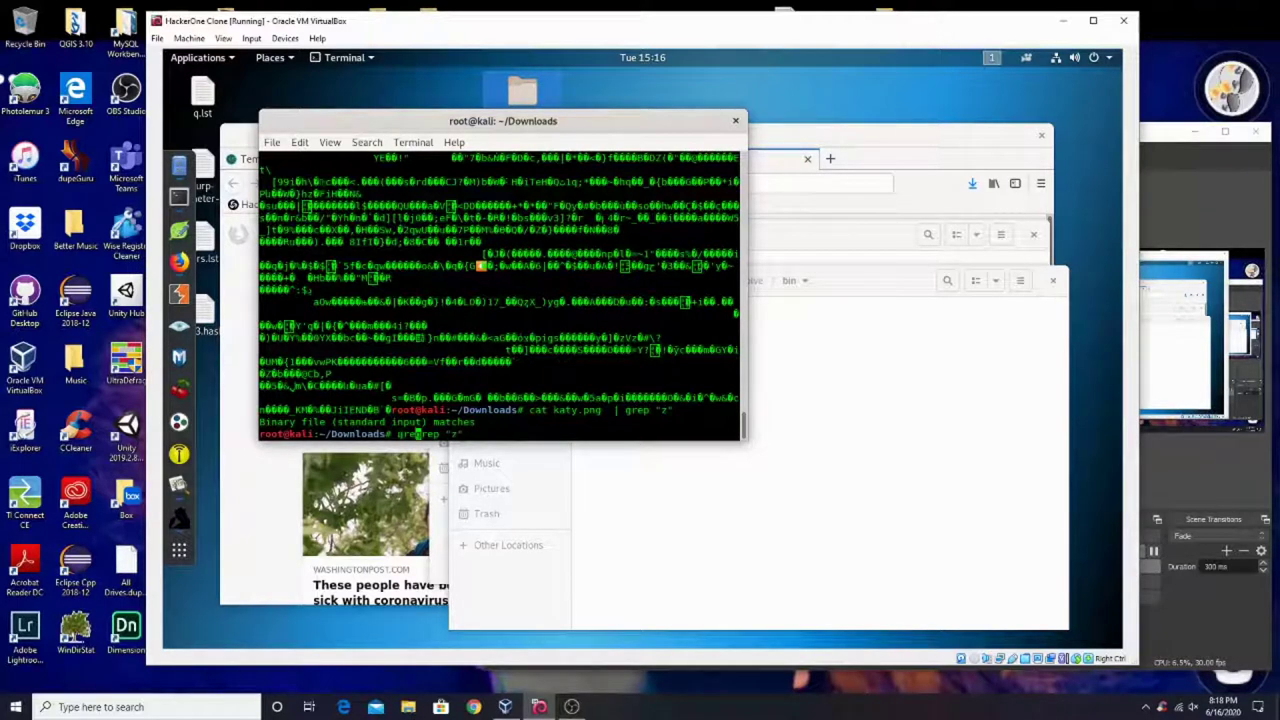
key("End")
type("katy.png")
key("Return")
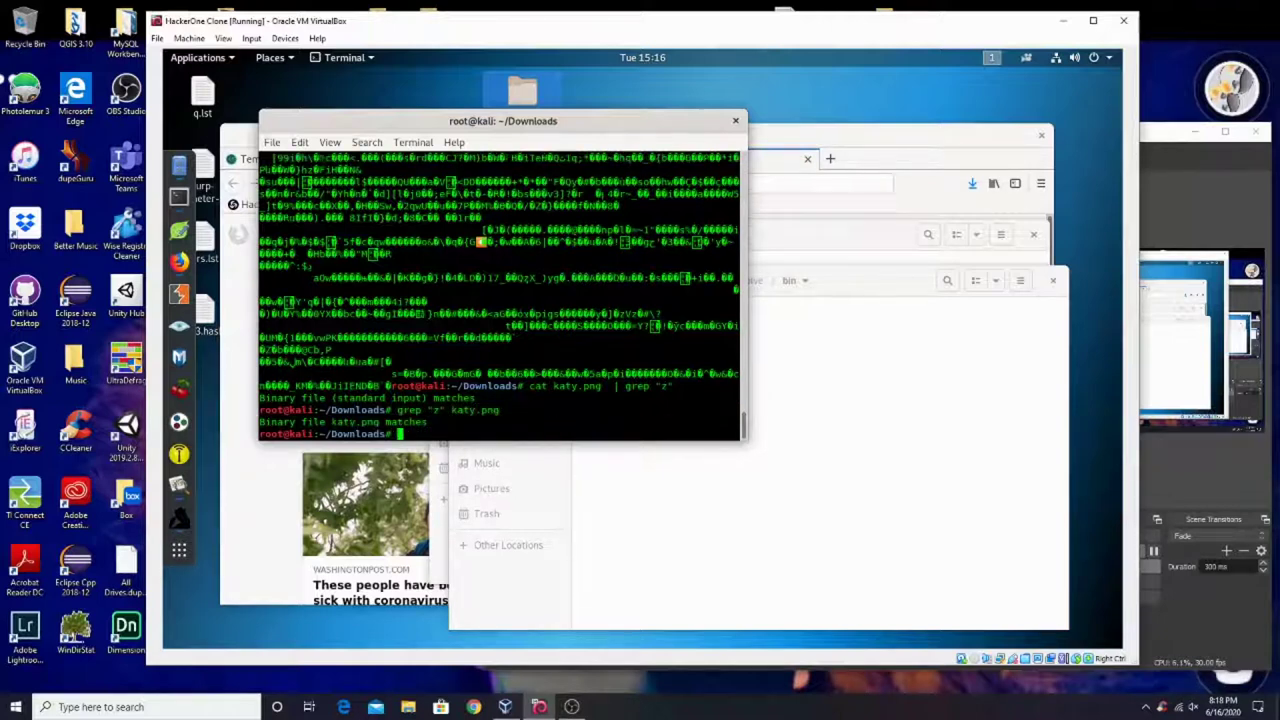
Try piping the grep "z" katy.png search into show.
key("Up")
type("| show")
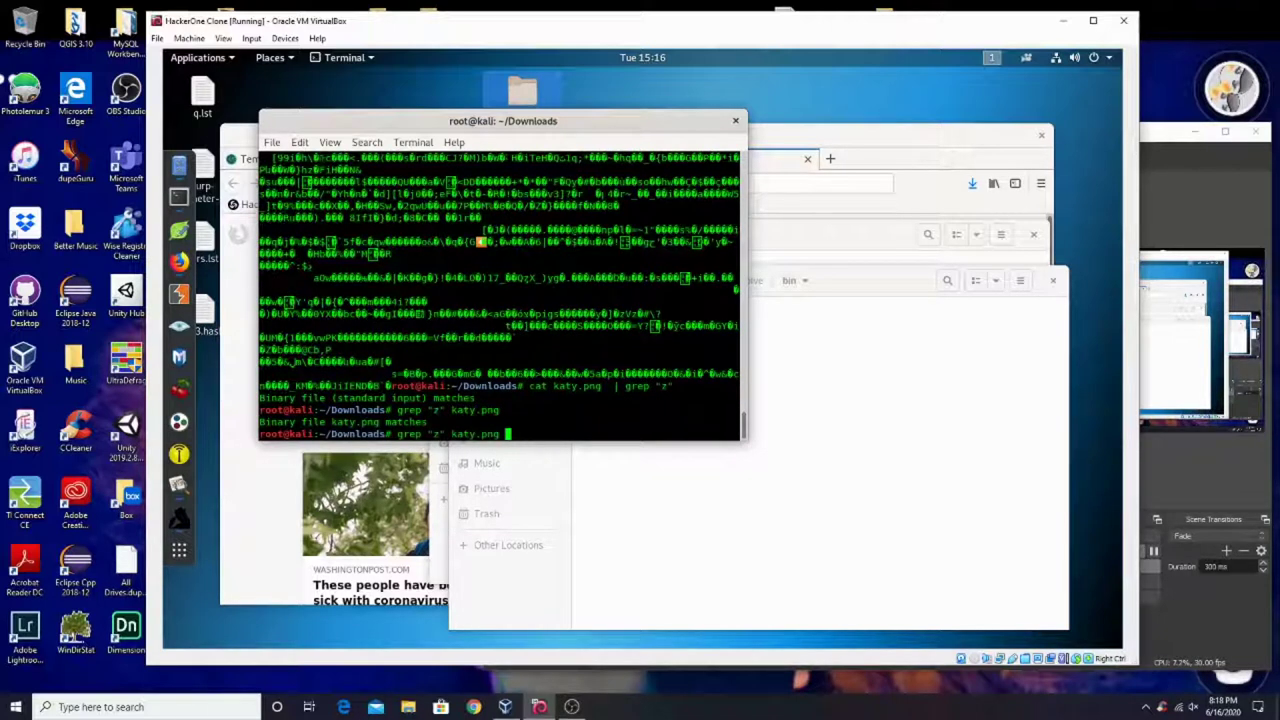
key("Return")
Run strings on katy.png twice to look for readable text.
type("strings katy")
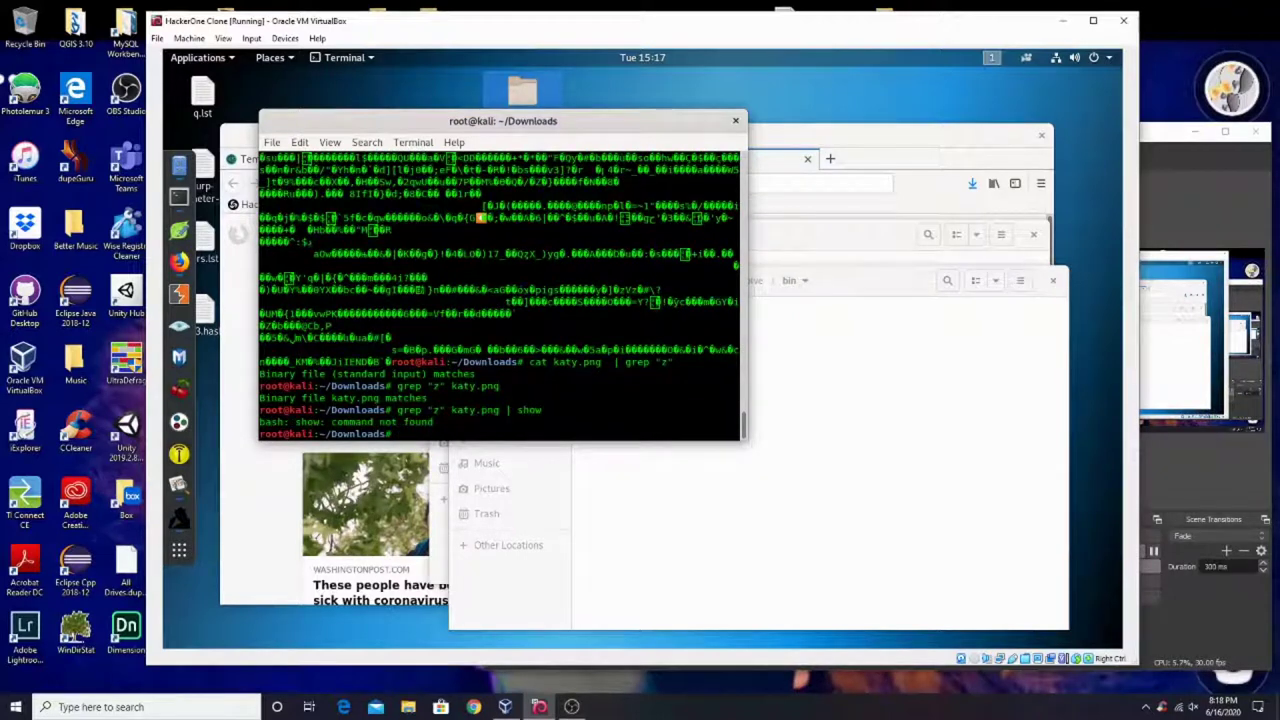
type(".png")
key("Return")
key("Up")
key("Return")
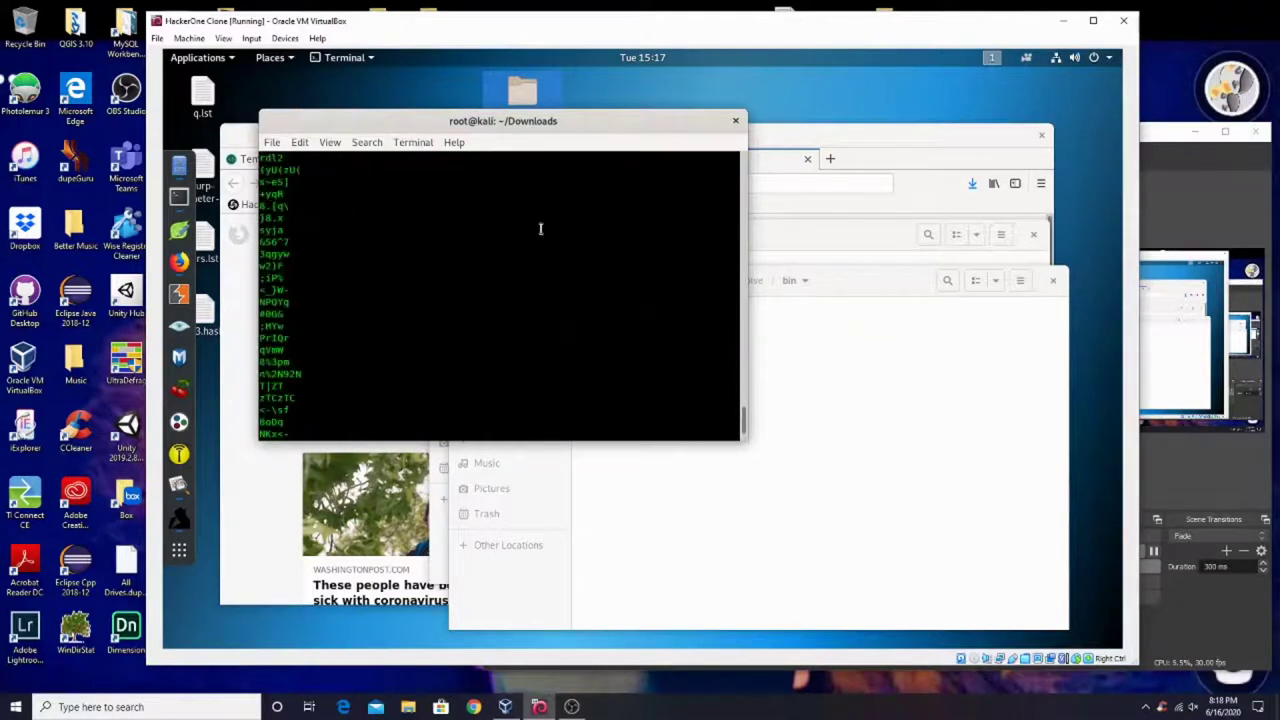
Close the Downloads terminal and the stegsolve bin folder window.
left_click(735, 120)
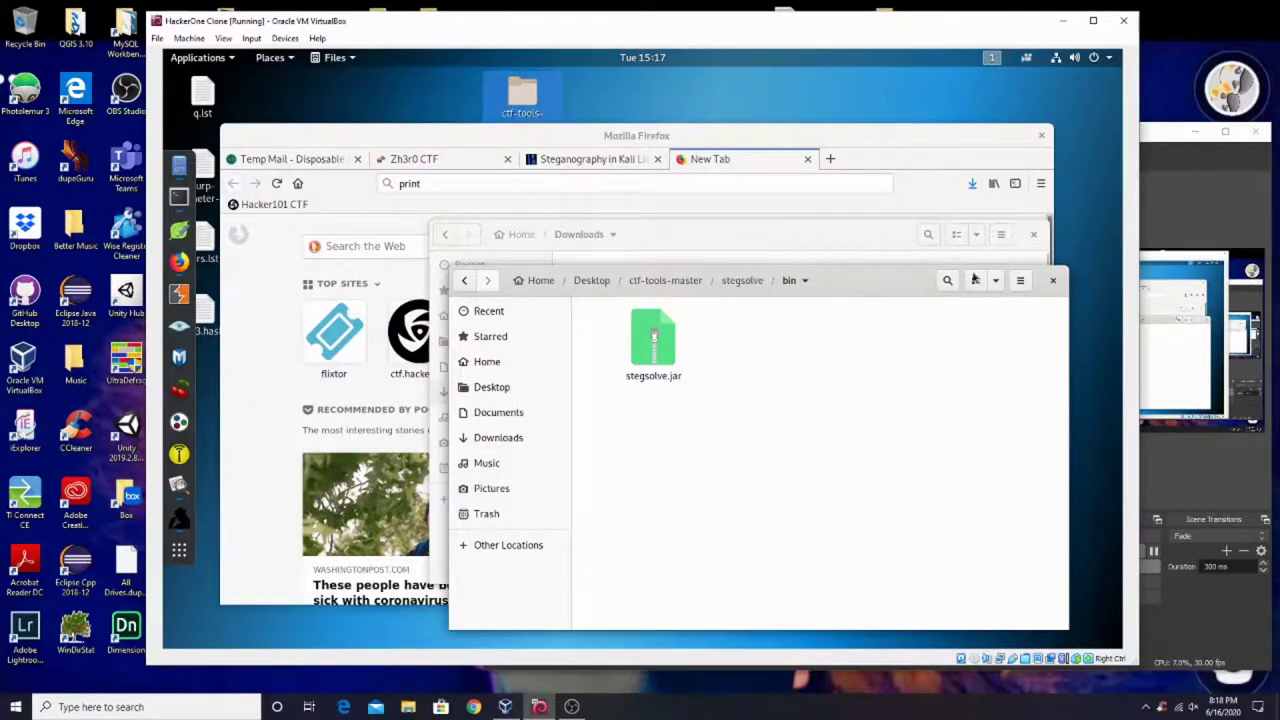
left_click(1052, 280)
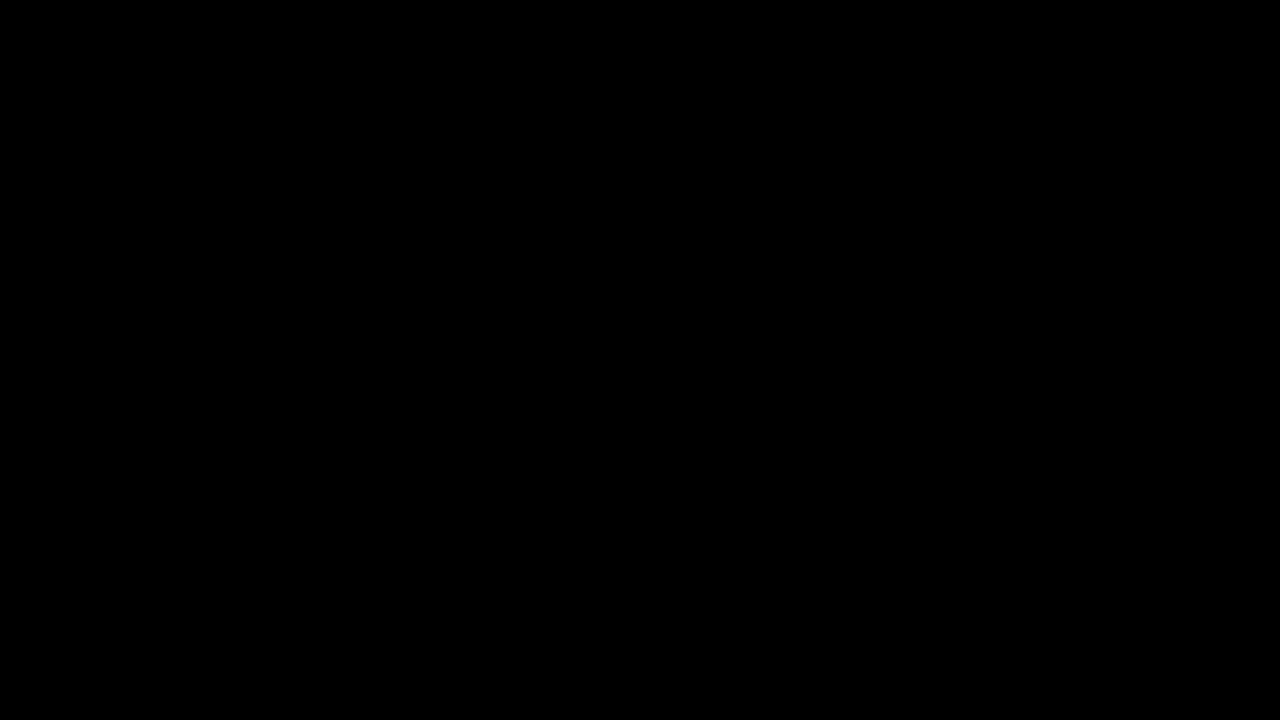